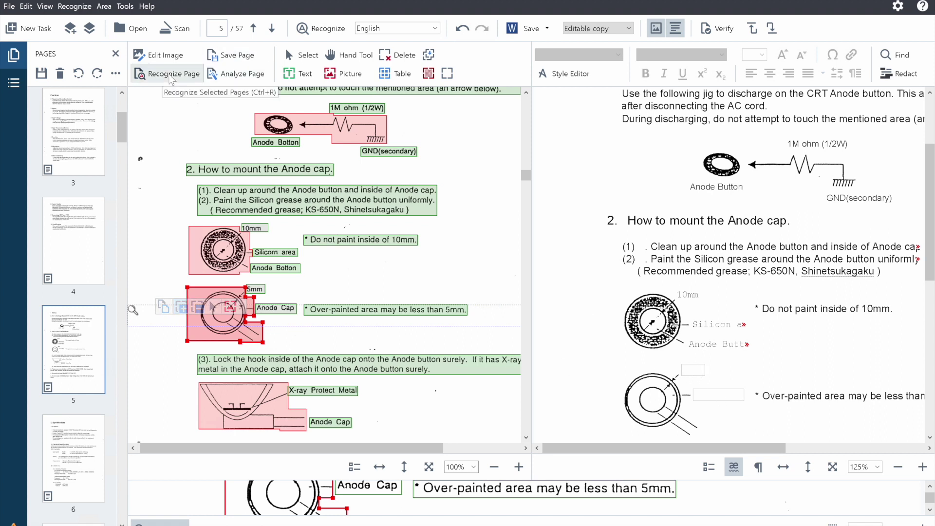
- Recognize page 5 again and compare the recognized text with the scanned page
{"action": "left_click", "coordinate": [171, 78]}
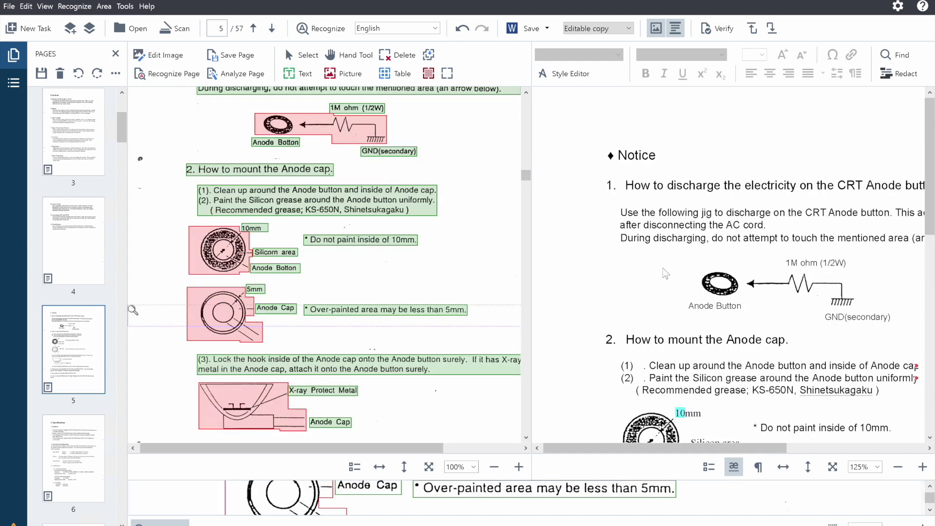
{"action": "scroll", "coordinate": [692, 281], "scroll_direction": "down", "scroll_amount": 5}
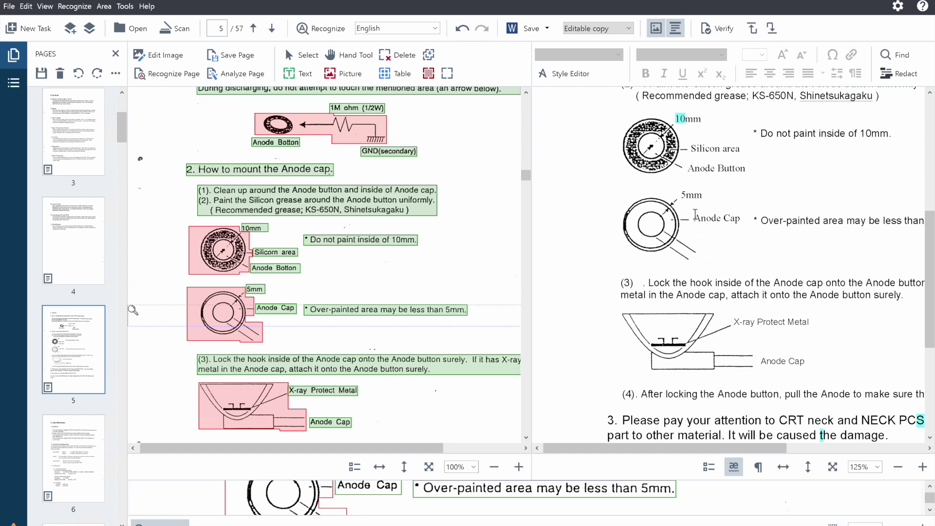
{"action": "scroll", "coordinate": [475, 281], "scroll_direction": "down", "scroll_amount": 2}
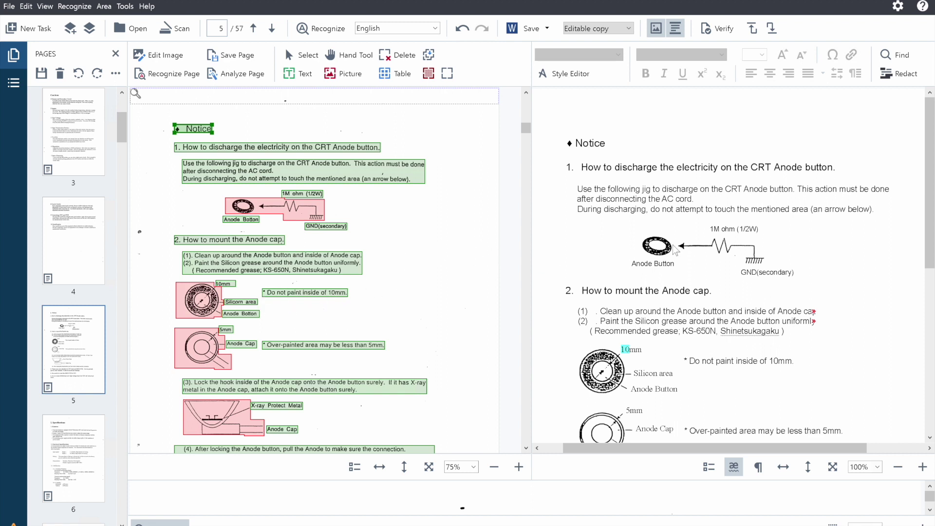
{"action": "scroll", "coordinate": [437, 244], "scroll_direction": "down", "scroll_amount": 3}
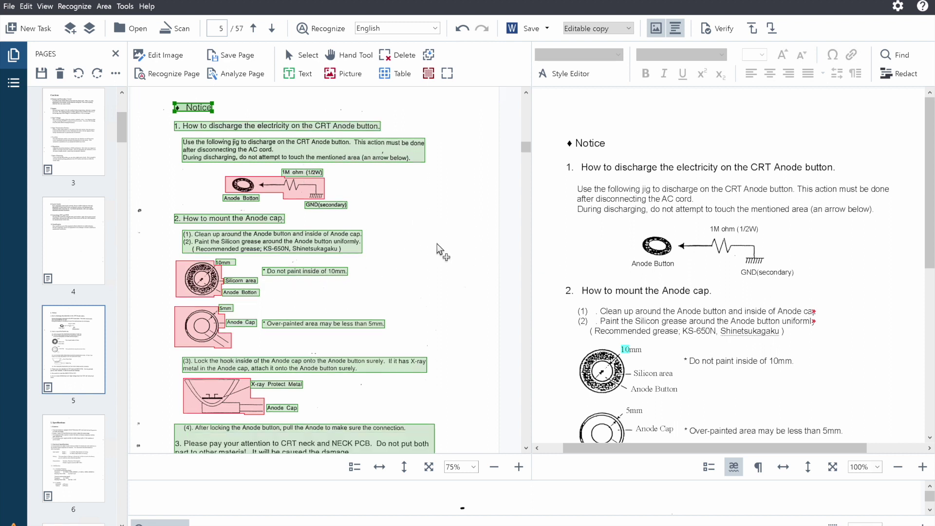
{"action": "scroll", "coordinate": [438, 245], "scroll_direction": "up", "scroll_amount": 1}
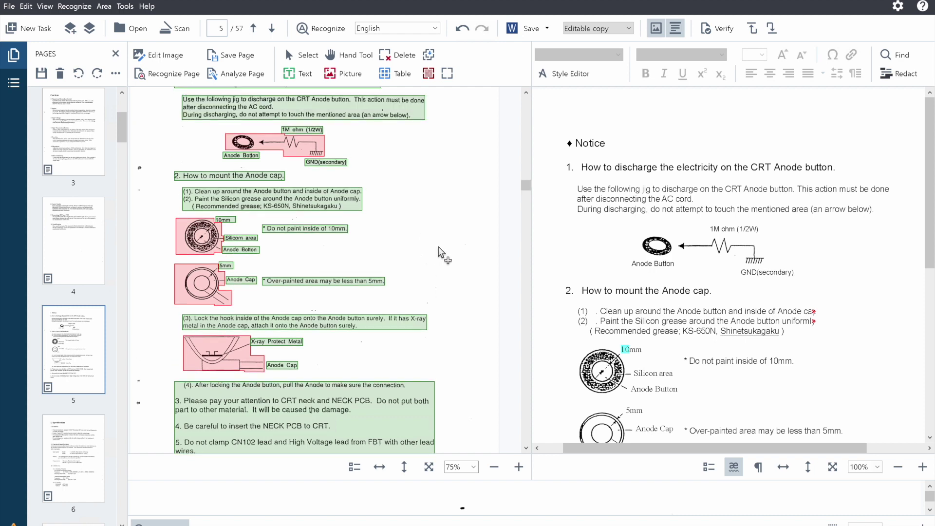
{"action": "scroll", "coordinate": [753, 241], "scroll_direction": "down", "scroll_amount": 3}
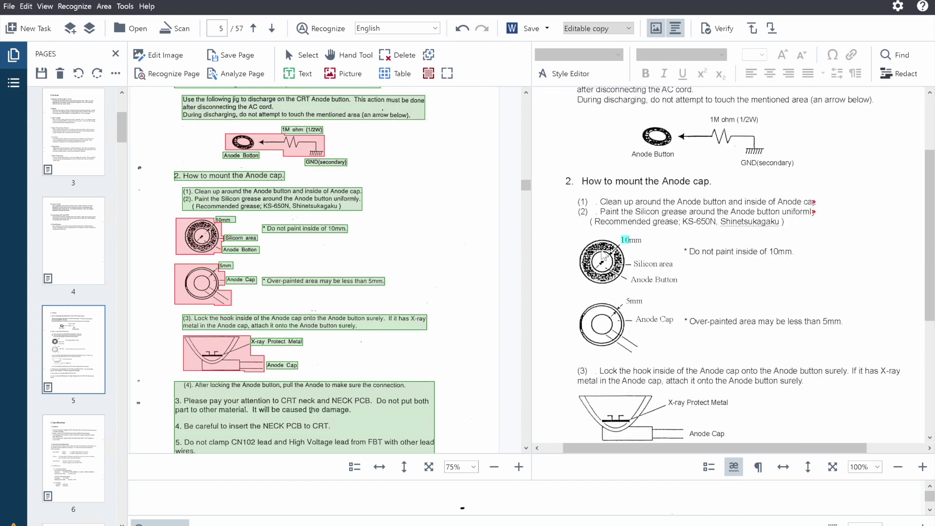
- Clear the uncertain-character mark on the 10mm label beside the first anode button drawing
{"action": "left_click", "coordinate": [632, 242]}
{"action": "left_click_drag", "start_coordinate": [633, 242], "coordinate": [619, 241]}
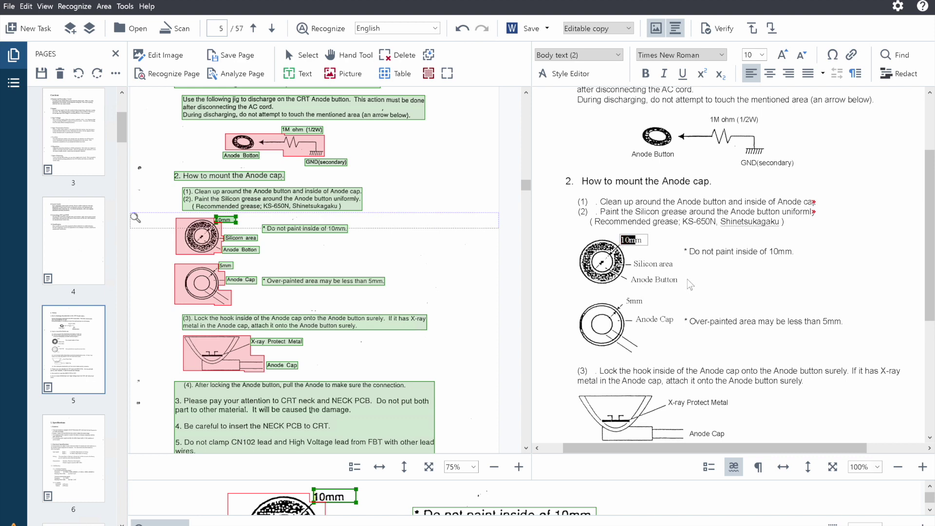
{"action": "scroll", "coordinate": [688, 280], "scroll_direction": "down", "scroll_amount": 2}
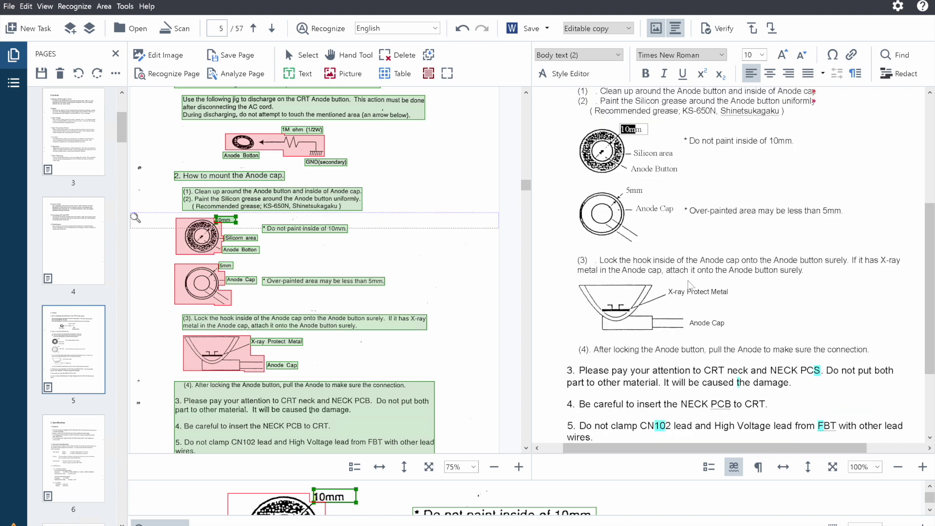
- Correct the misread last letter of "NECK PCS" in item 3 of the recognized text to B
{"action": "left_click", "coordinate": [812, 370]}
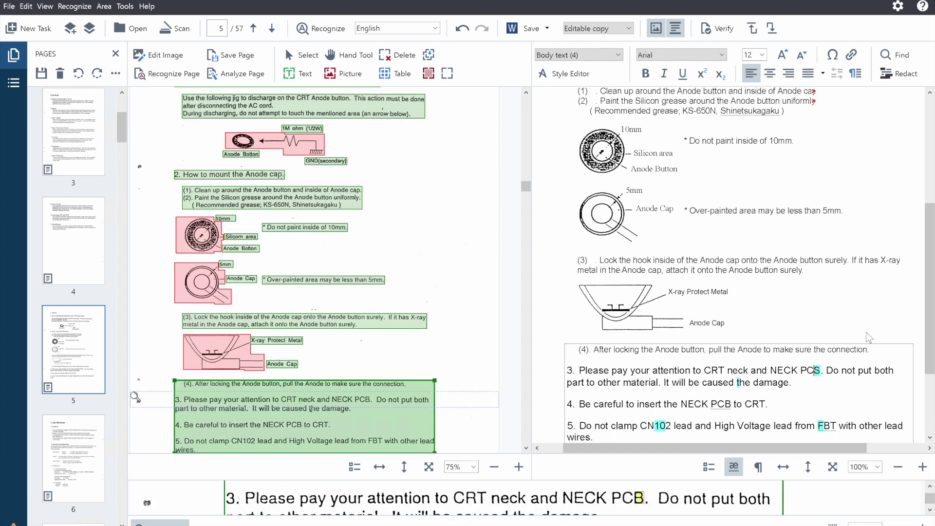
{"action": "key", "text": "Right"}
{"action": "key", "text": "BackSpace"}
{"action": "type", "text": "B"}
- Clear the uncertain-character mark on "the" in "It will be caused the damage" under item 3
{"action": "left_click", "coordinate": [742, 382]}
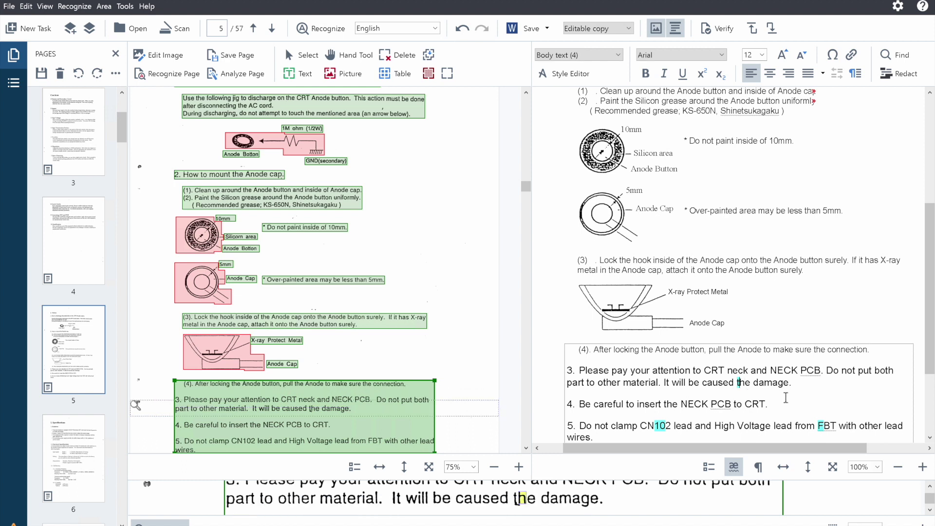
{"action": "key", "text": "shift+Down"}
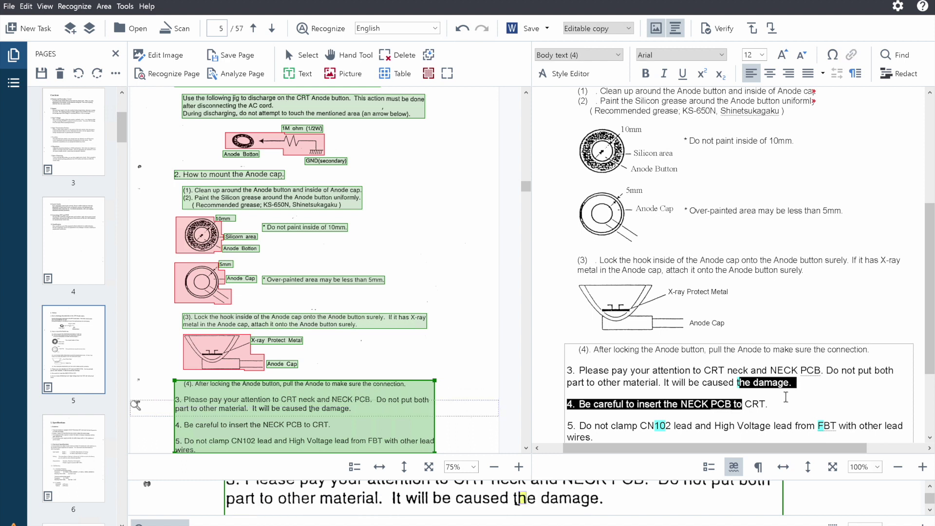
{"action": "key", "text": "Right"}
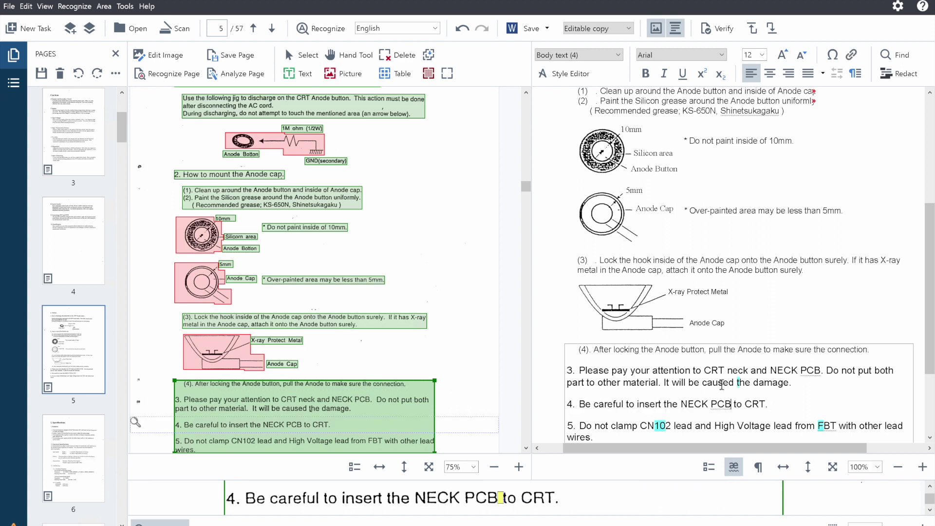
{"action": "left_click_drag", "start_coordinate": [715, 384], "coordinate": [755, 390]}
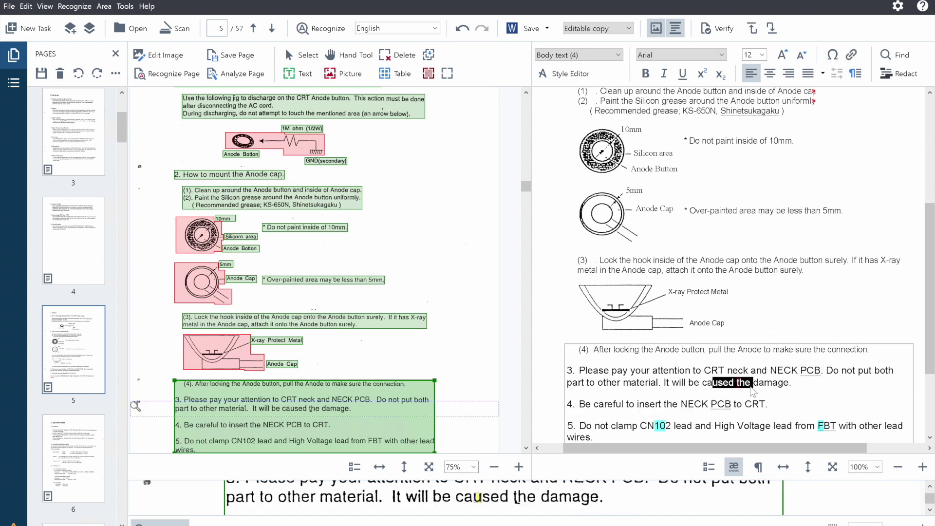
- Clear the uncertain-character marks on CN102 and FBT in item 5 of the recognized text
{"action": "left_click", "coordinate": [654, 426]}
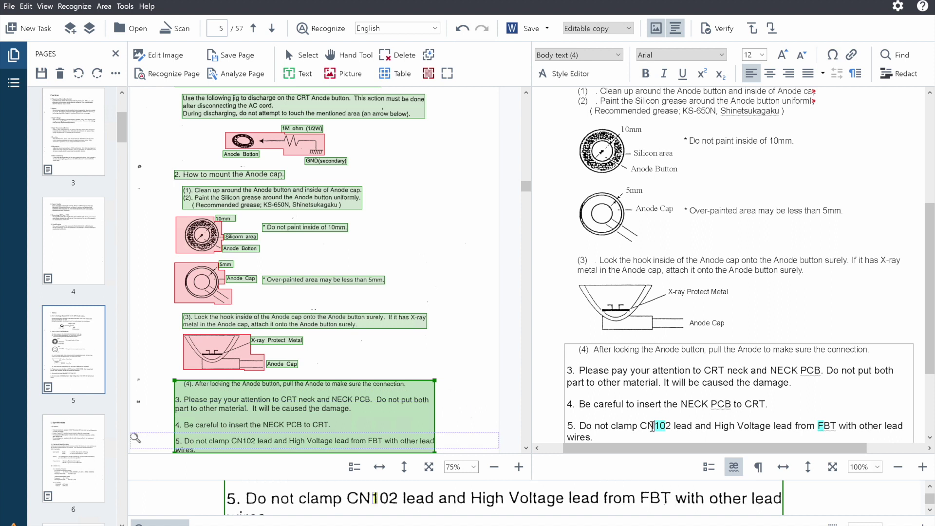
{"action": "left_click_drag", "start_coordinate": [645, 427], "coordinate": [677, 429]}
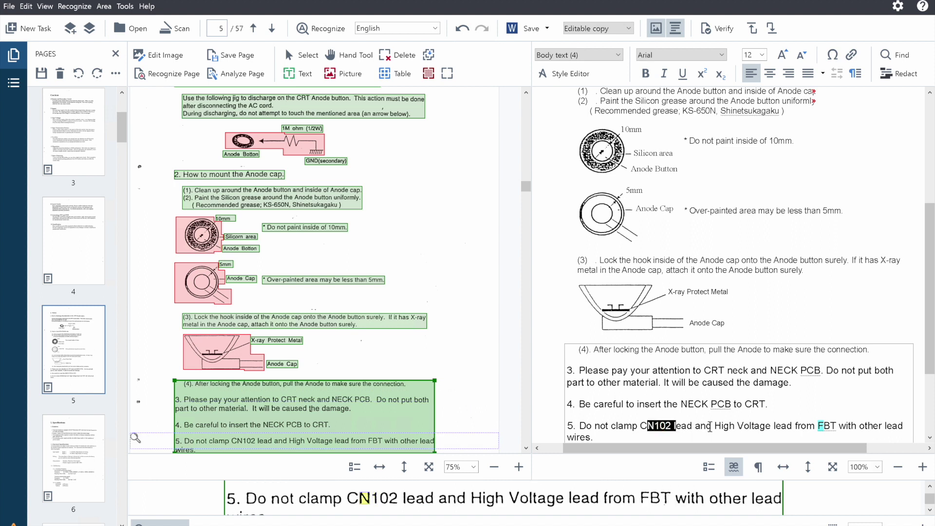
{"action": "left_click", "coordinate": [834, 425]}
{"action": "left_click_drag", "start_coordinate": [846, 426], "coordinate": [814, 426]}
{"action": "scroll", "coordinate": [818, 410], "scroll_direction": "down", "scroll_amount": 2}
{"action": "scroll", "coordinate": [818, 410], "scroll_direction": "up", "scroll_amount": 2}
{"action": "scroll", "coordinate": [817, 412], "scroll_direction": "up", "scroll_amount": 5}
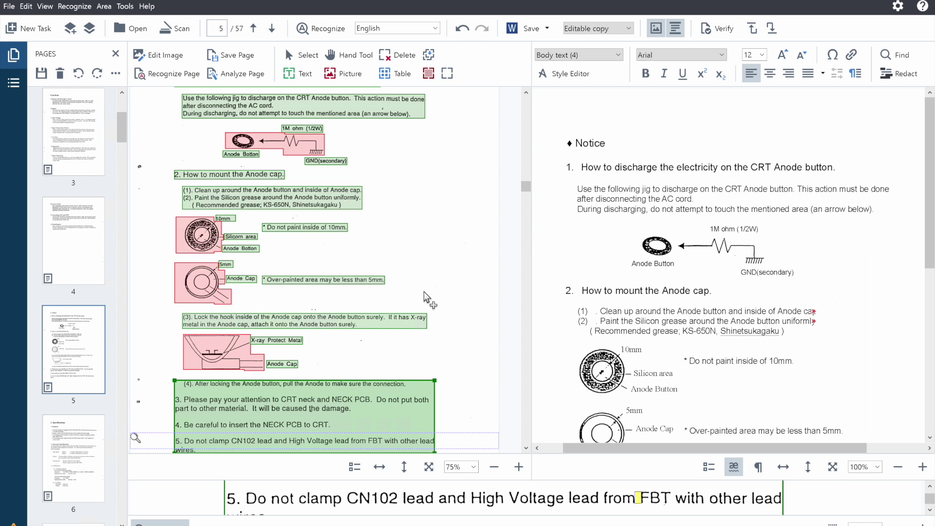
- Show the order numbers of the page's areas and check those around the discharge diagram and section 2 heading
{"action": "scroll", "coordinate": [423, 291], "scroll_direction": "up", "scroll_amount": 2}
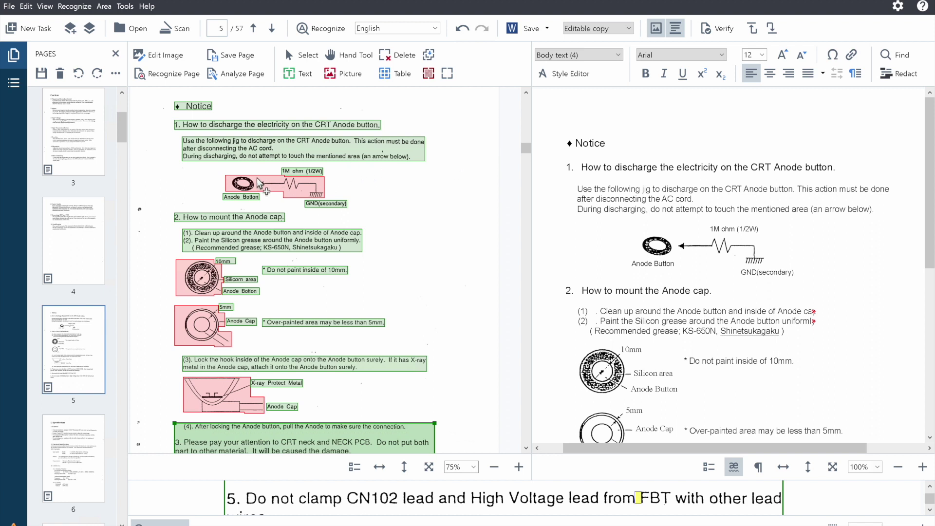
{"action": "left_click", "coordinate": [428, 55]}
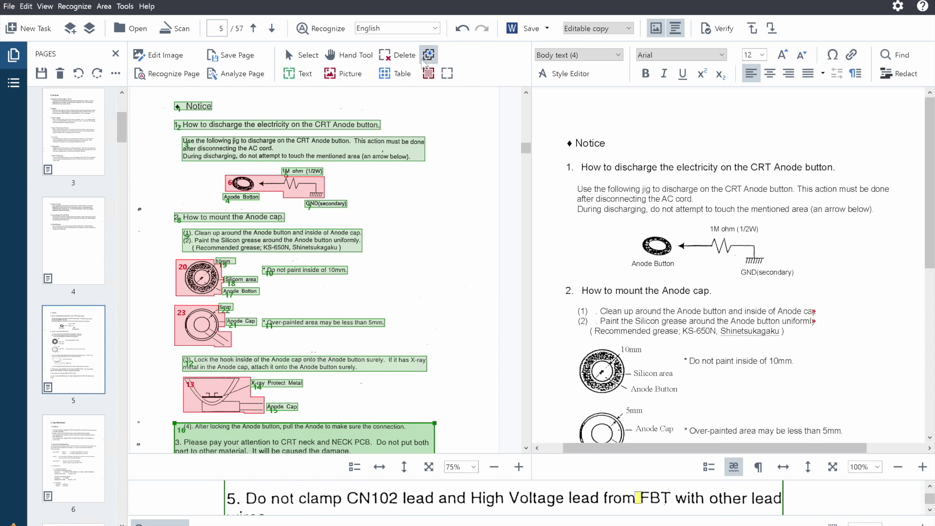
{"action": "left_click", "coordinate": [306, 112]}
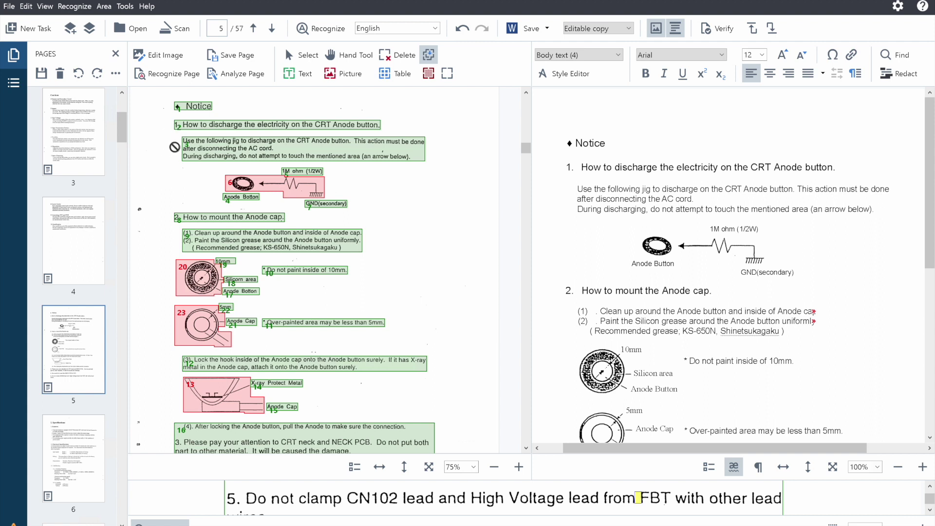
{"action": "left_click", "coordinate": [240, 197]}
{"action": "left_click", "coordinate": [301, 172]}
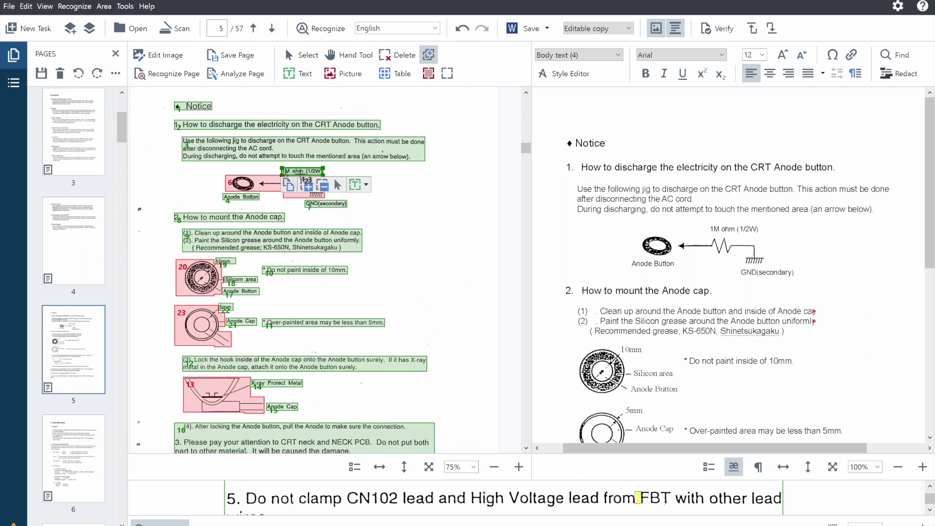
{"action": "left_click", "coordinate": [333, 205]}
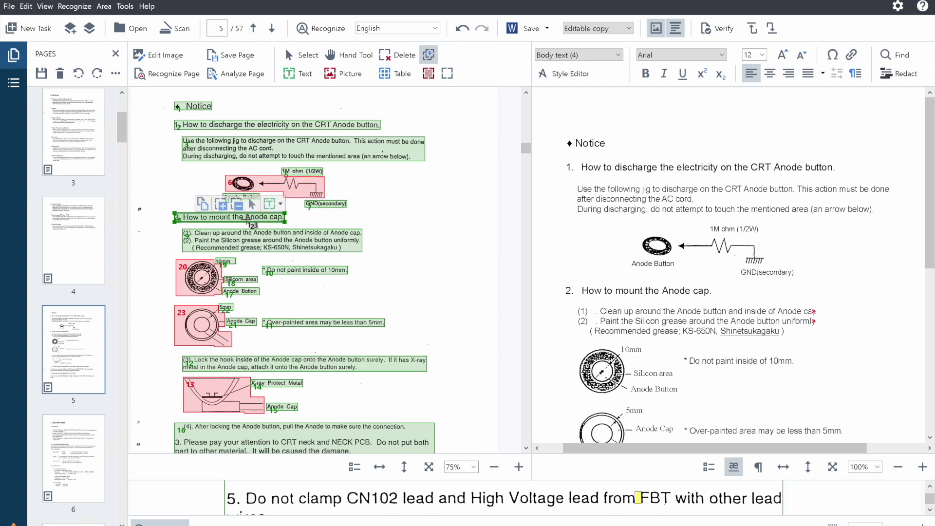
{"action": "left_click", "coordinate": [247, 239]}
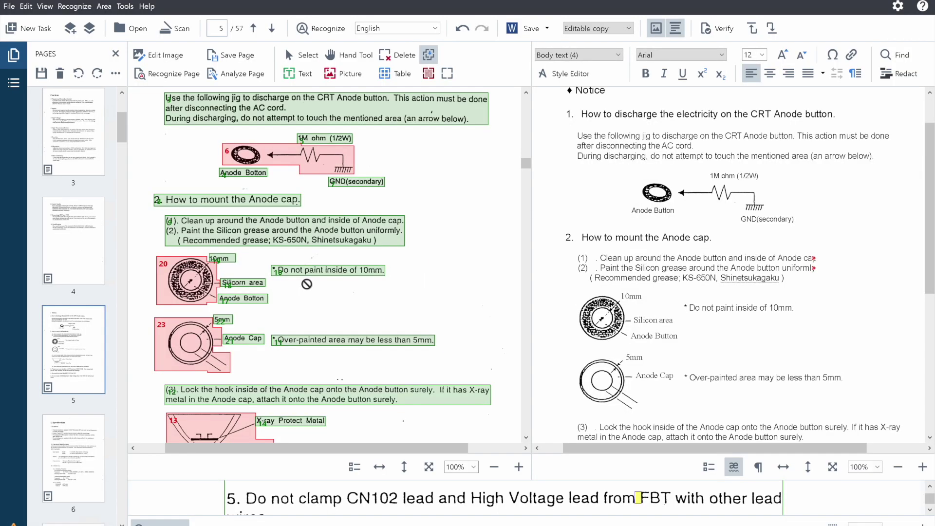
- Examine up close the order numbers of the areas around the two anode cap mounting drawings
{"action": "left_click", "coordinate": [307, 271]}
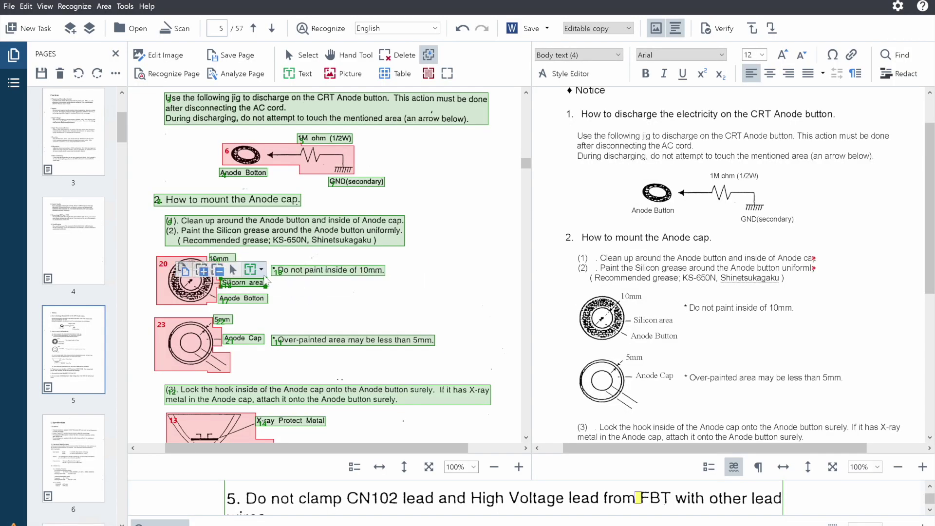
{"action": "left_click", "coordinate": [279, 286]}
{"action": "key", "text": "Escape"}
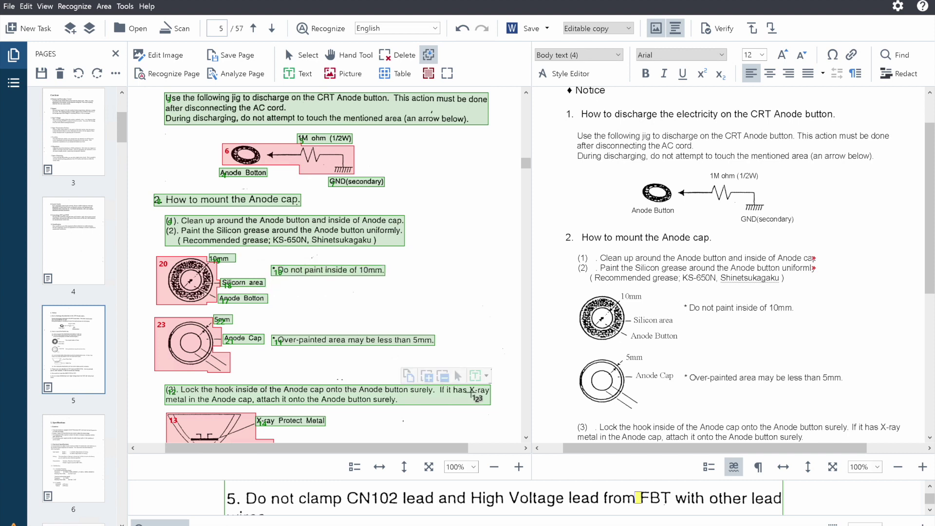
{"action": "left_click", "coordinate": [518, 466]}
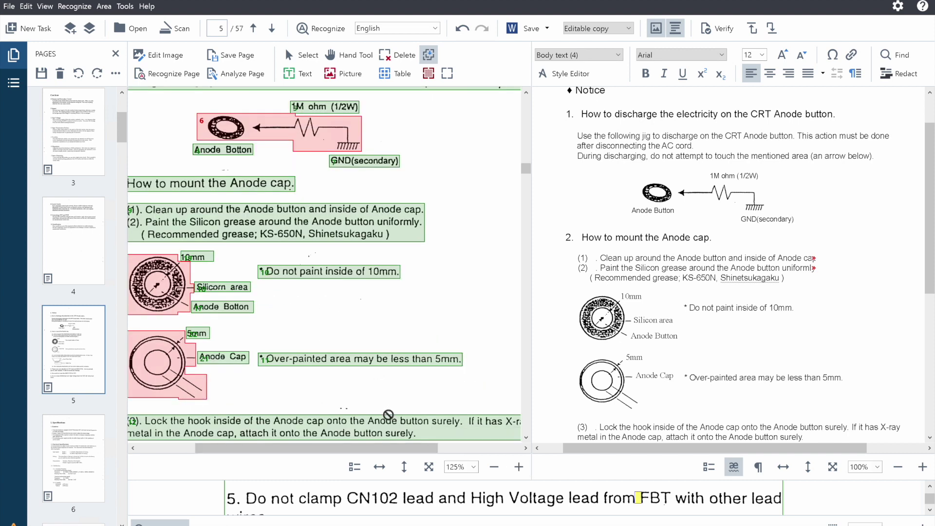
{"action": "left_click_drag", "start_coordinate": [392, 446], "coordinate": [366, 451]}
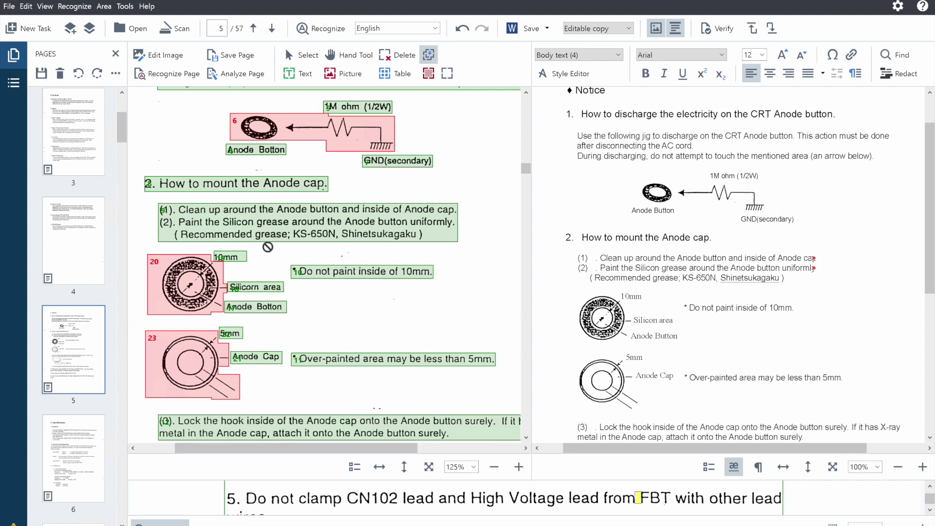
{"action": "left_click", "coordinate": [217, 254]}
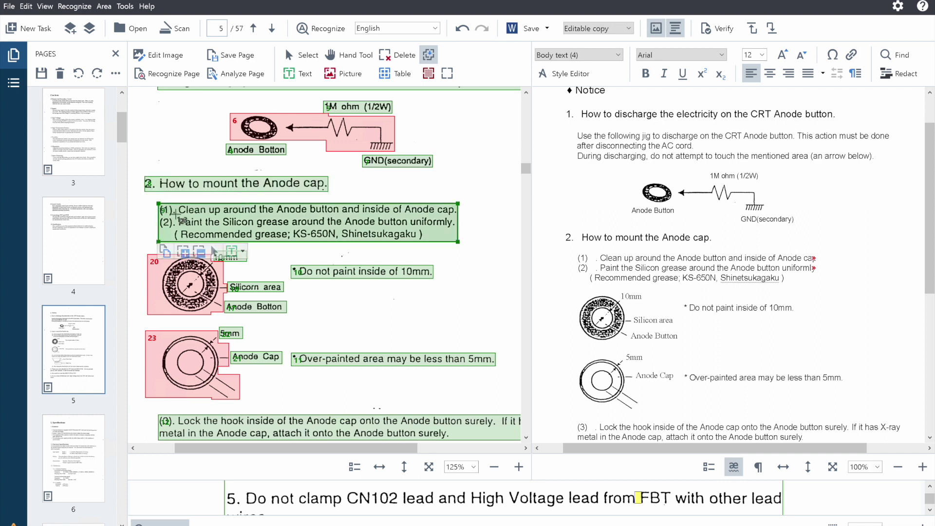
{"action": "left_click", "coordinate": [321, 272]}
{"action": "mouse_move", "coordinate": [314, 365]}
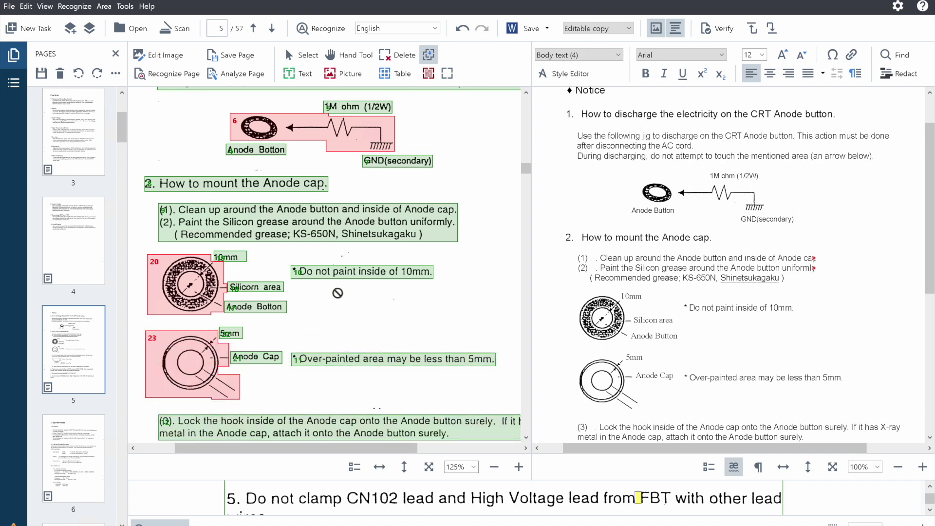
{"action": "mouse_move", "coordinate": [381, 274]}
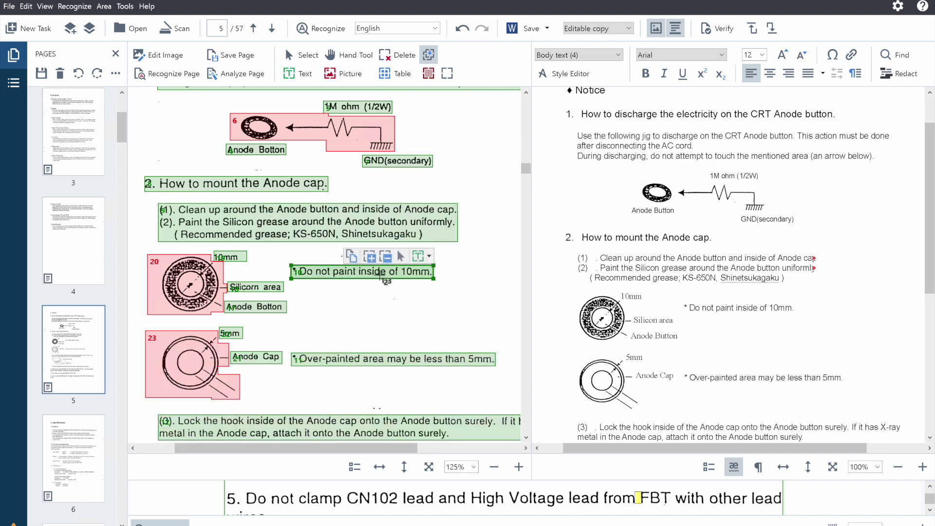
{"action": "left_click", "coordinate": [494, 466]}
{"action": "left_click", "coordinate": [494, 466]}
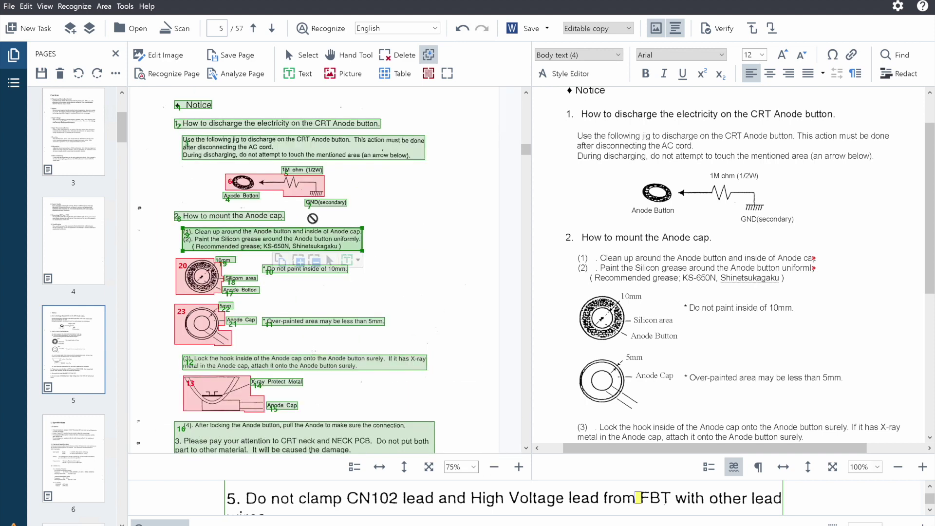
- Renumber the Notice heading, the section 1 heading, its paragraph and the discharge diagram picture as areas 1 to 4
{"action": "left_click", "coordinate": [194, 110]}
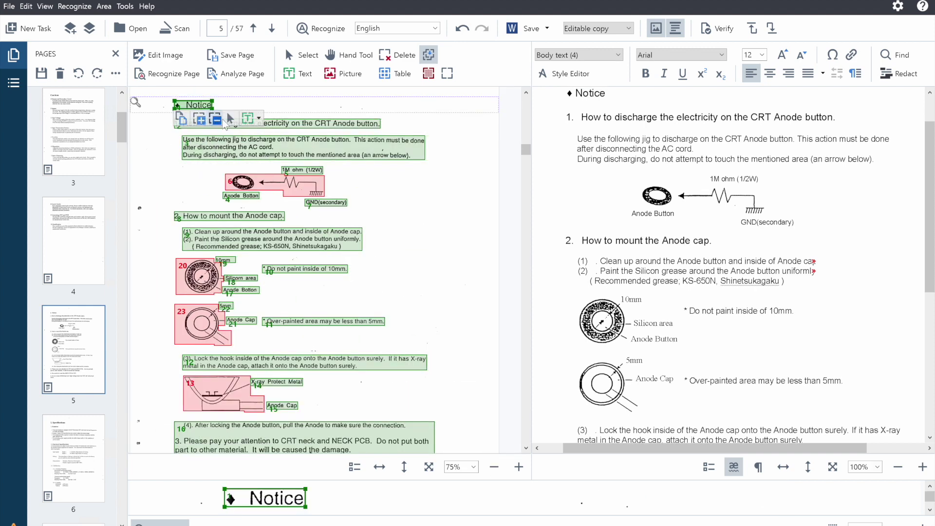
{"action": "left_click", "coordinate": [195, 123]}
{"action": "left_click", "coordinate": [236, 152]}
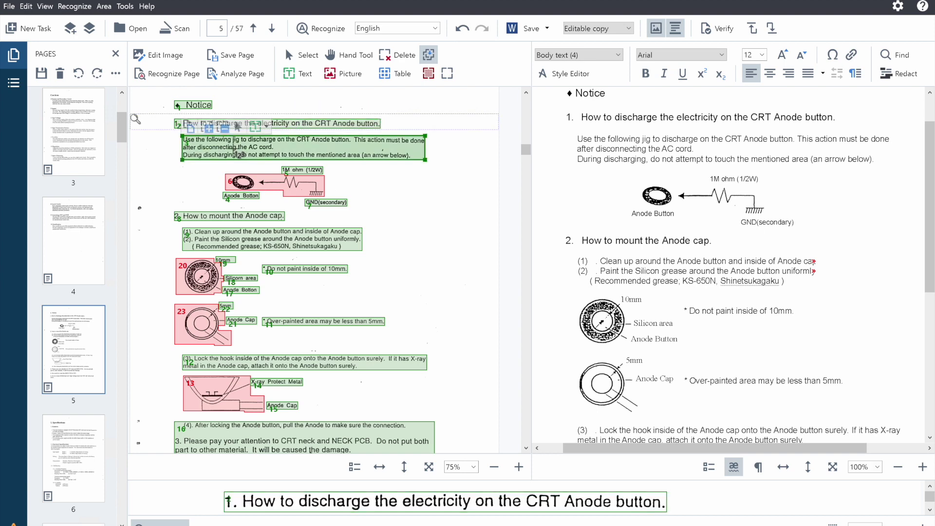
{"action": "left_click", "coordinate": [256, 181]}
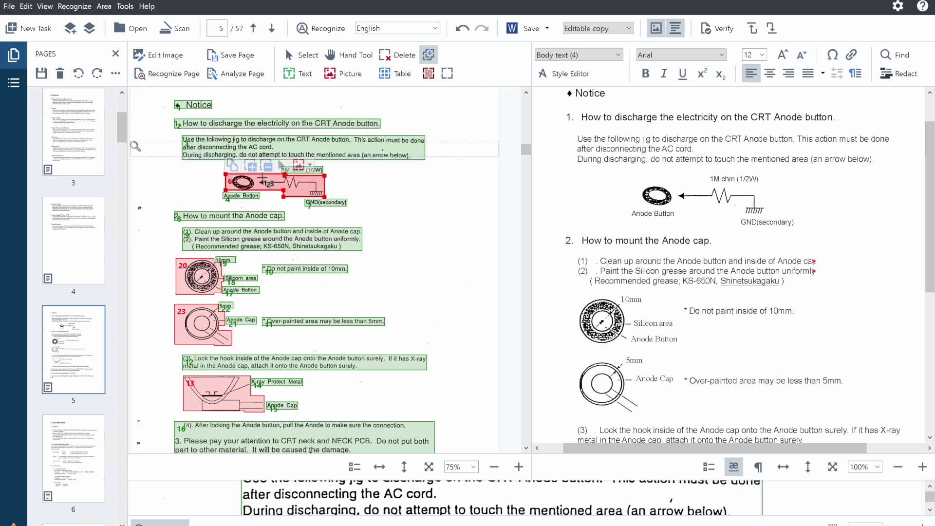
{"action": "key", "text": "Escape"}
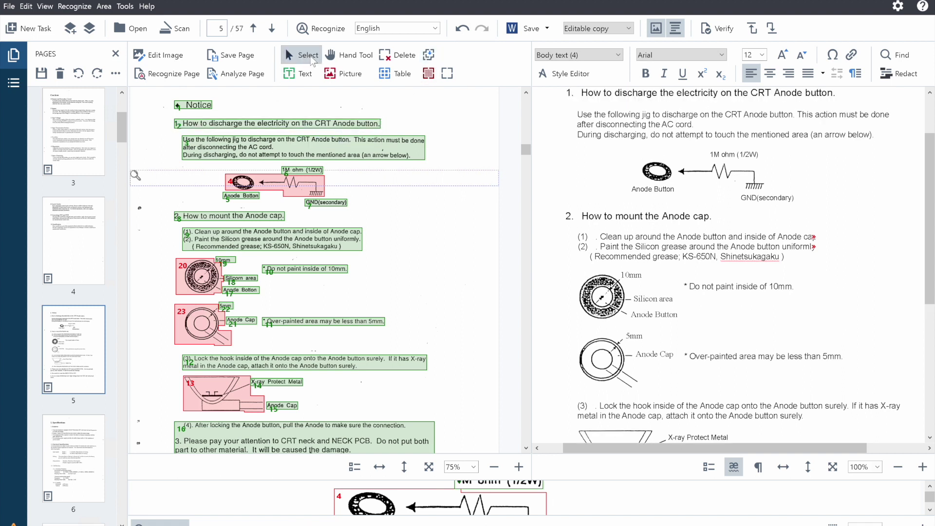
- Renumber the Notice heading, section 1 heading, paragraph, 1M ohm label, discharge picture, Anode Button and GND labels as areas 1 to 7
{"action": "left_click", "coordinate": [204, 107]}
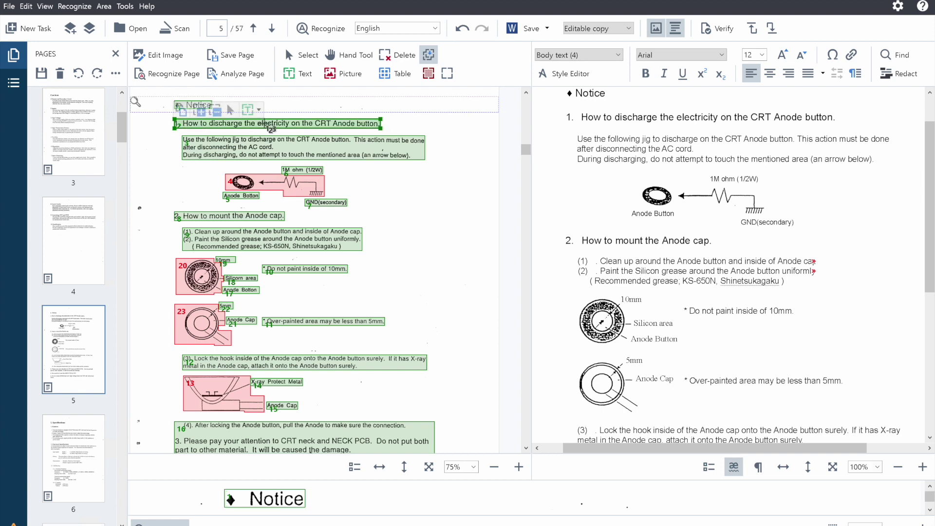
{"action": "key", "text": "Tab"}
{"action": "key", "text": "Tab"}
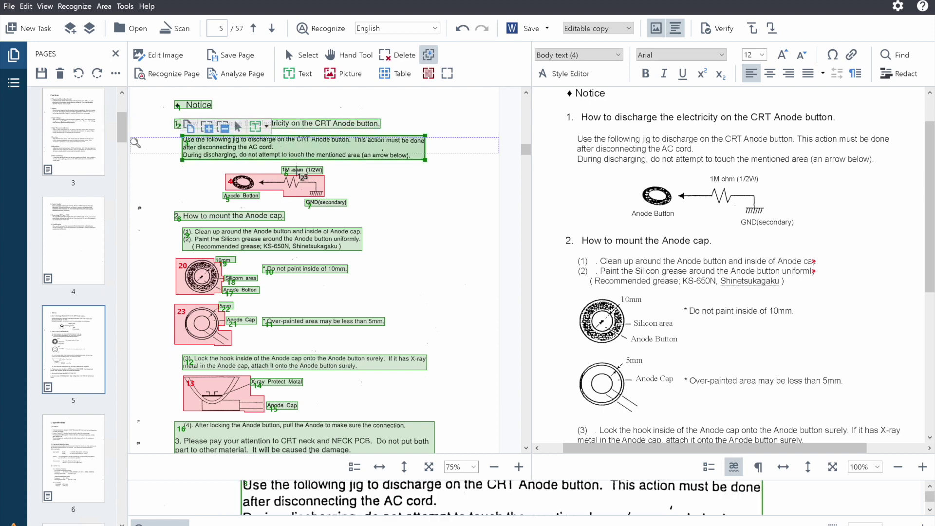
{"action": "left_click", "coordinate": [300, 171]}
{"action": "left_click", "coordinate": [282, 184]}
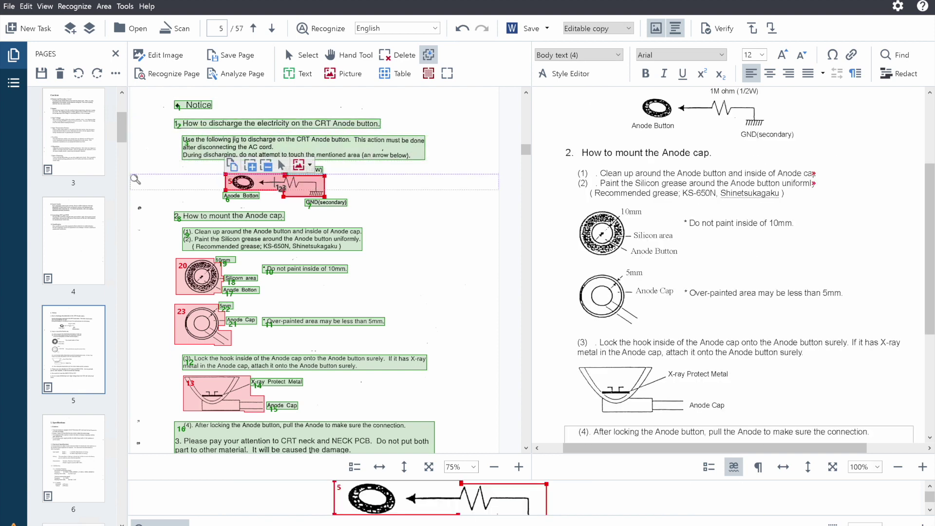
{"action": "left_click", "coordinate": [241, 195]}
{"action": "left_click", "coordinate": [322, 202]}
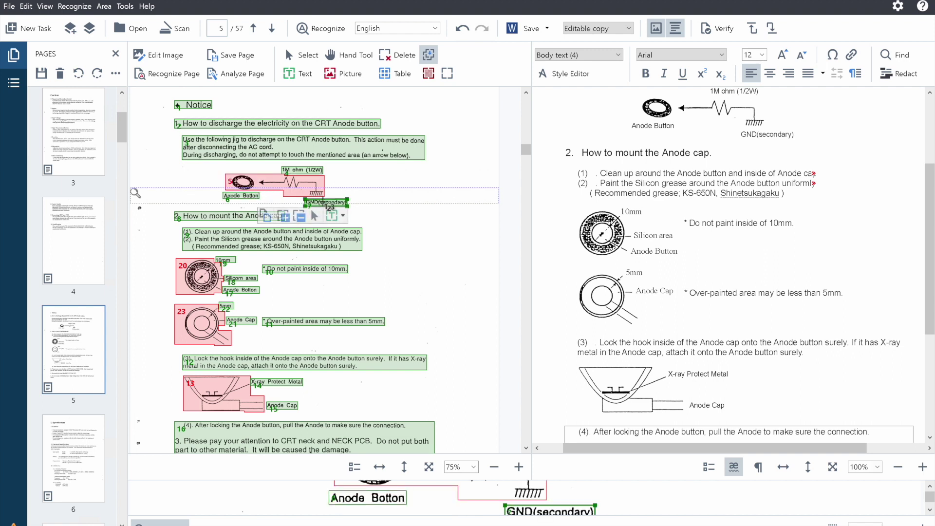
- Renumber the section 2 heading, its paragraph, the first cap drawing, the 10mm label and the "Do not paint" note as areas 8 to 12
{"action": "left_click", "coordinate": [224, 216]}
{"action": "left_click", "coordinate": [223, 233]}
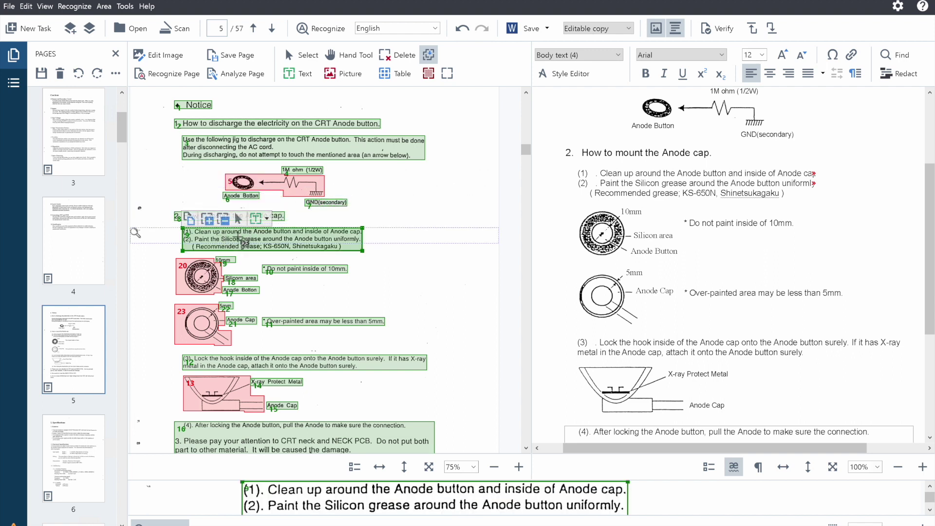
{"action": "left_click", "coordinate": [229, 258]}
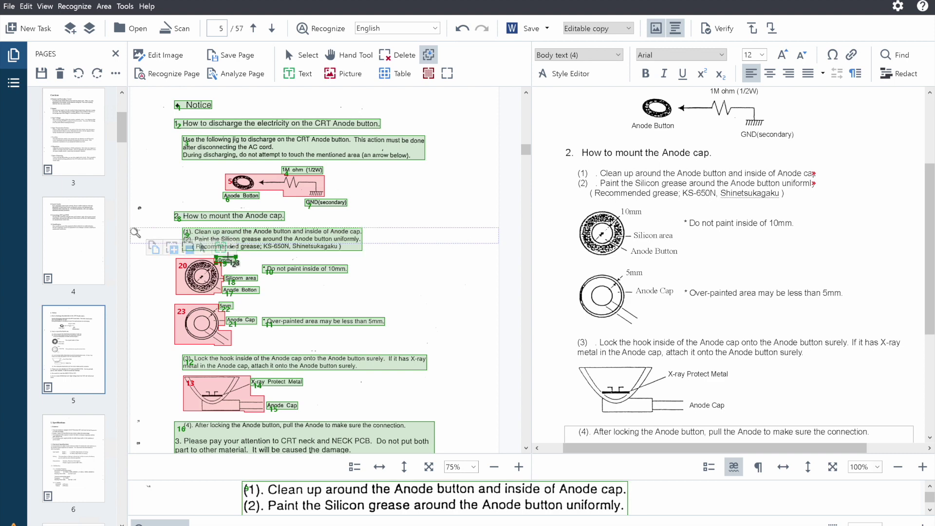
{"action": "left_click", "coordinate": [200, 275]}
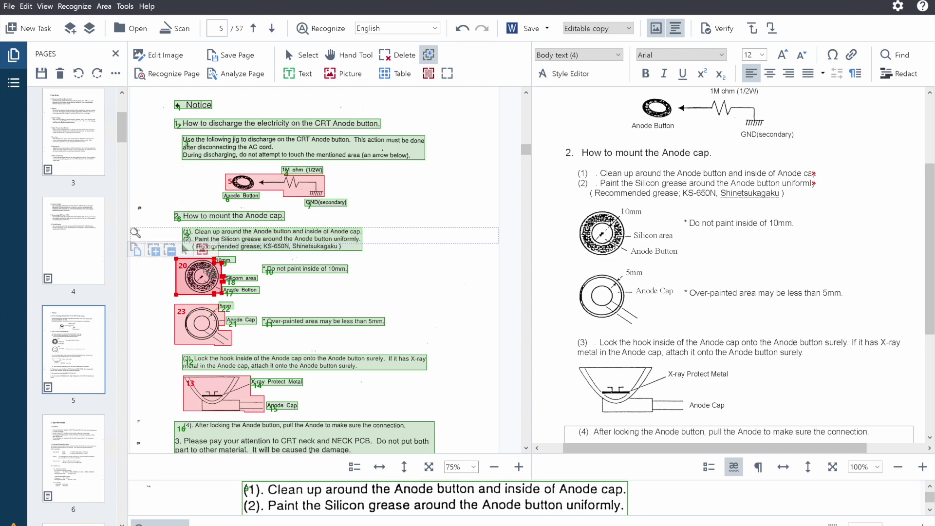
{"action": "left_click", "coordinate": [223, 259]}
{"action": "left_click", "coordinate": [292, 268]}
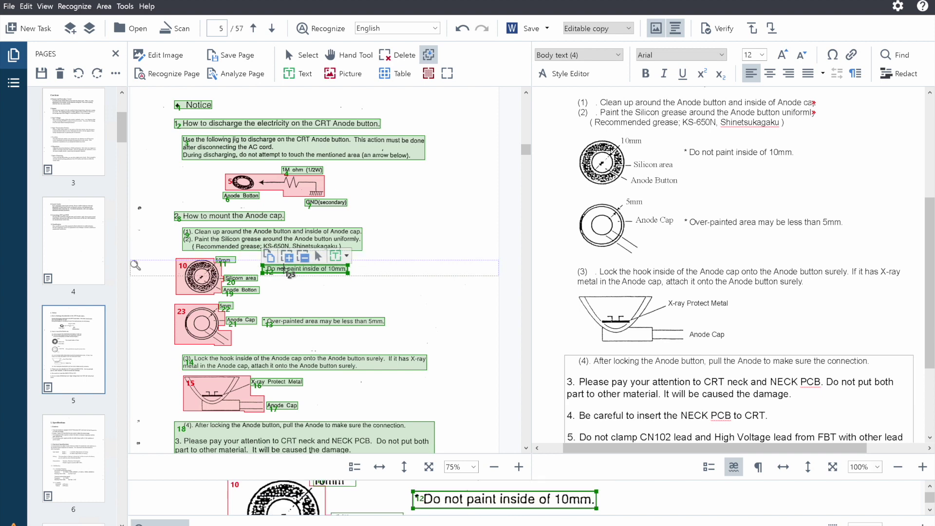
- Renumber the first drawing's Silicon area and Anode Button labels as areas 13 and 14 and the second cap drawing as area 15
{"action": "left_click", "coordinate": [241, 278]}
{"action": "left_click", "coordinate": [245, 290]}
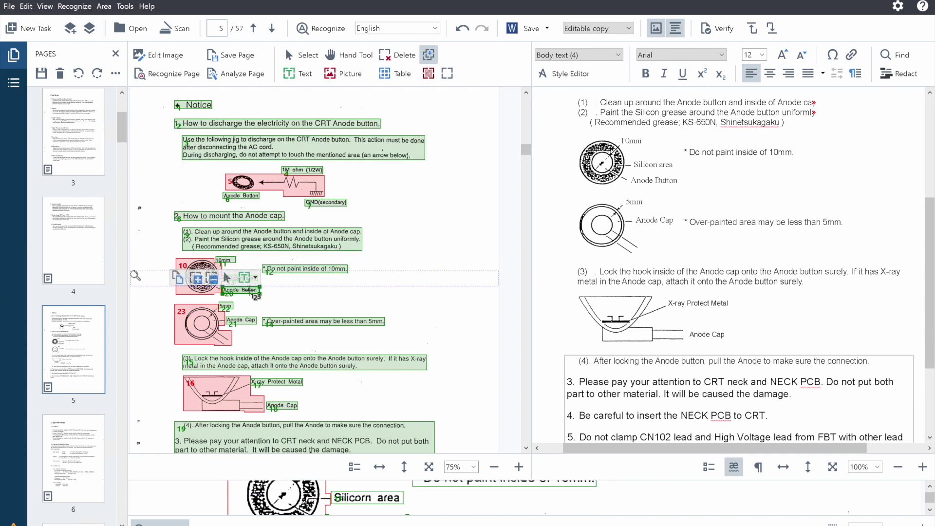
{"action": "left_click", "coordinate": [242, 290]}
{"action": "left_click", "coordinate": [207, 316]}
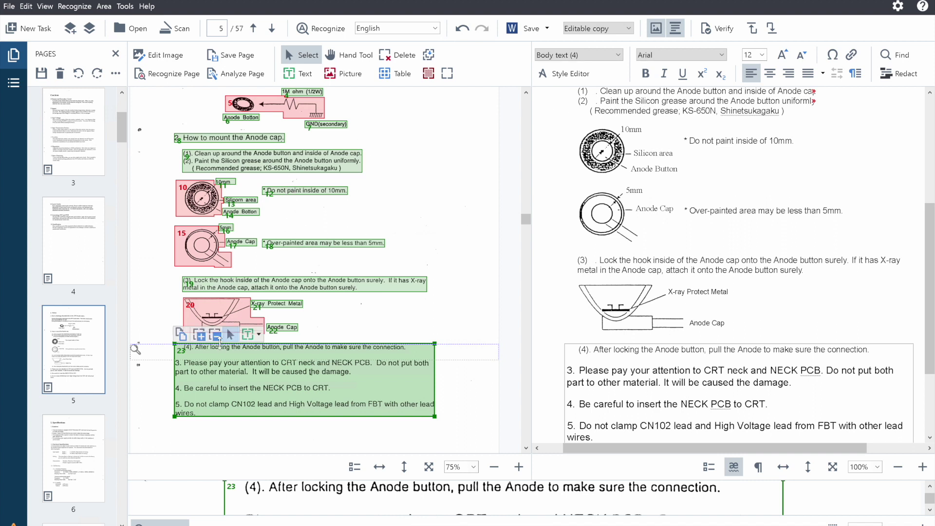
- On page 6, delete the stray mark after "power source." and clear the uncertain-character mark on 15.625kHz
{"action": "left_click", "coordinate": [89, 436]}
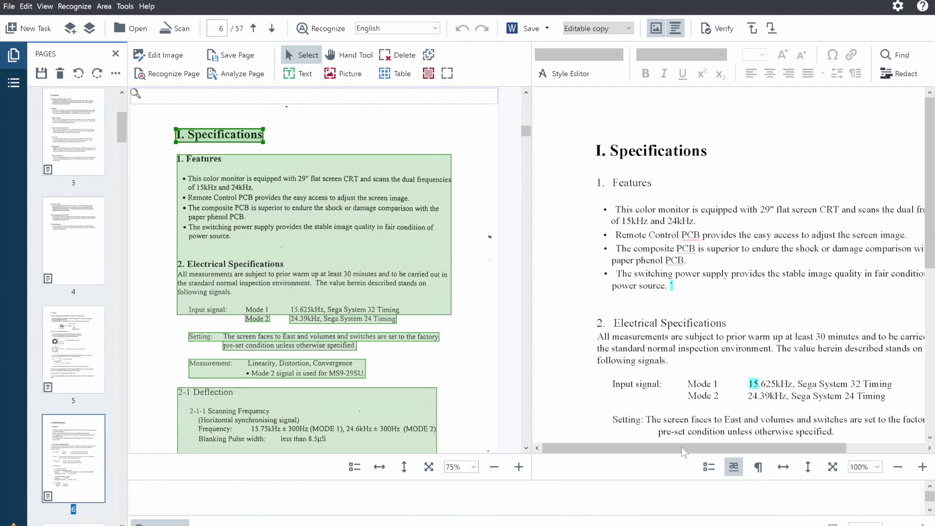
{"action": "left_click_drag", "start_coordinate": [684, 447], "coordinate": [721, 447]}
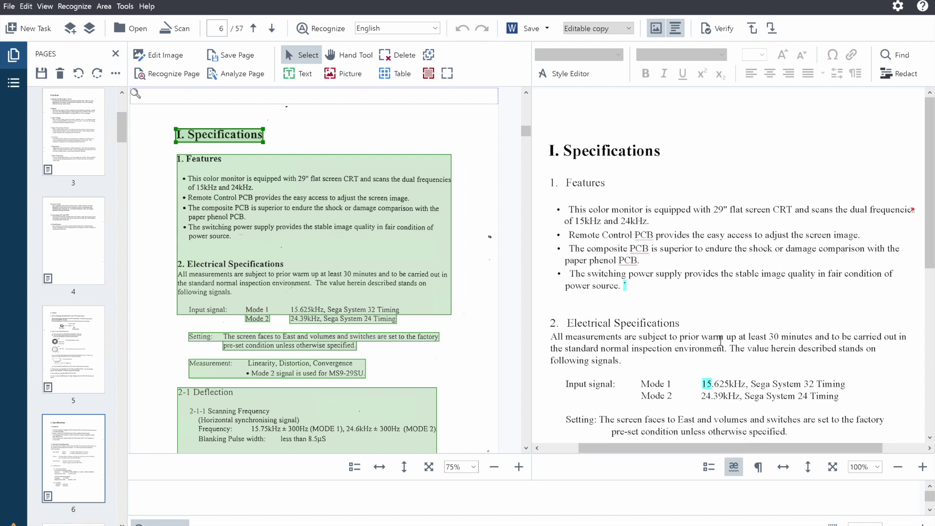
{"action": "left_click", "coordinate": [617, 287]}
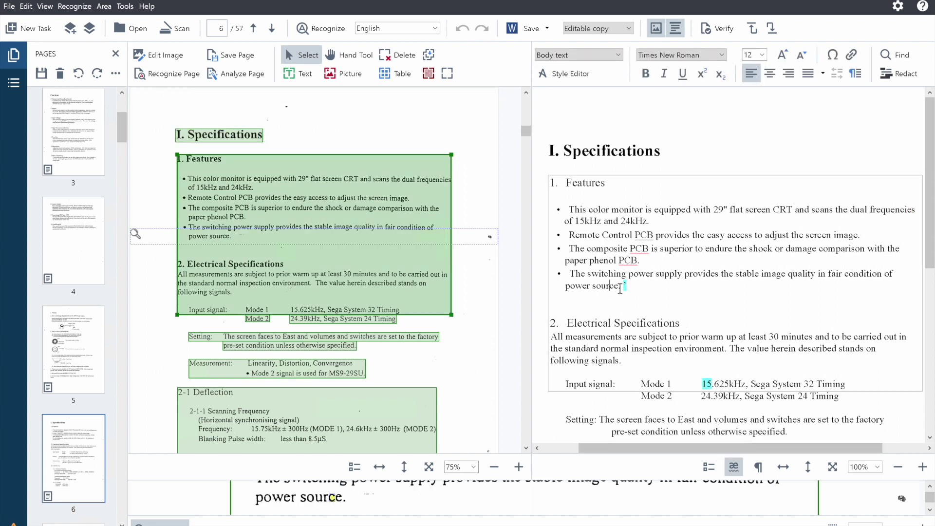
{"action": "left_click", "coordinate": [626, 287]}
{"action": "key", "text": "BackSpace"}
{"action": "left_click_drag", "start_coordinate": [721, 384], "coordinate": [705, 388]}
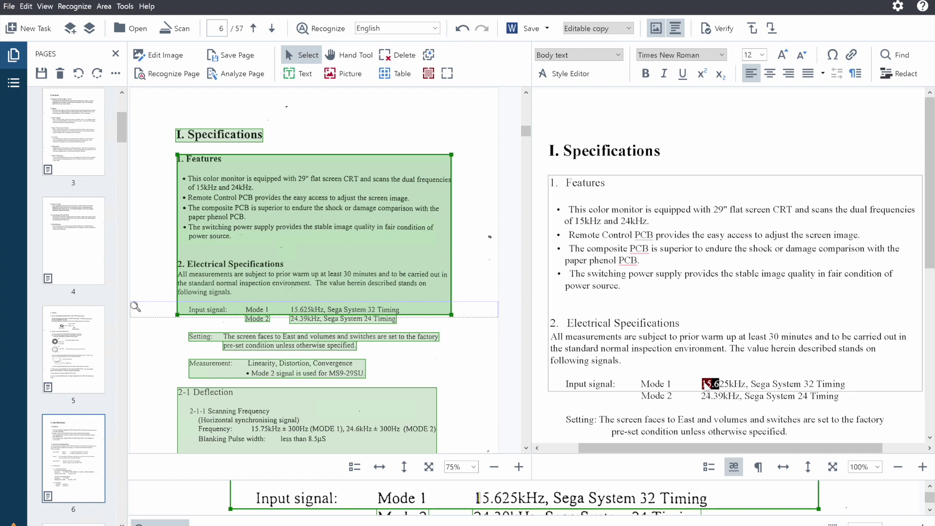
- Clear the uncertain-character marks on the ±12% and ±10% Linearity values and check the order numbers of page 6's areas
{"action": "scroll", "coordinate": [763, 370], "scroll_direction": "down", "scroll_amount": 4}
{"action": "left_click", "coordinate": [724, 358]}
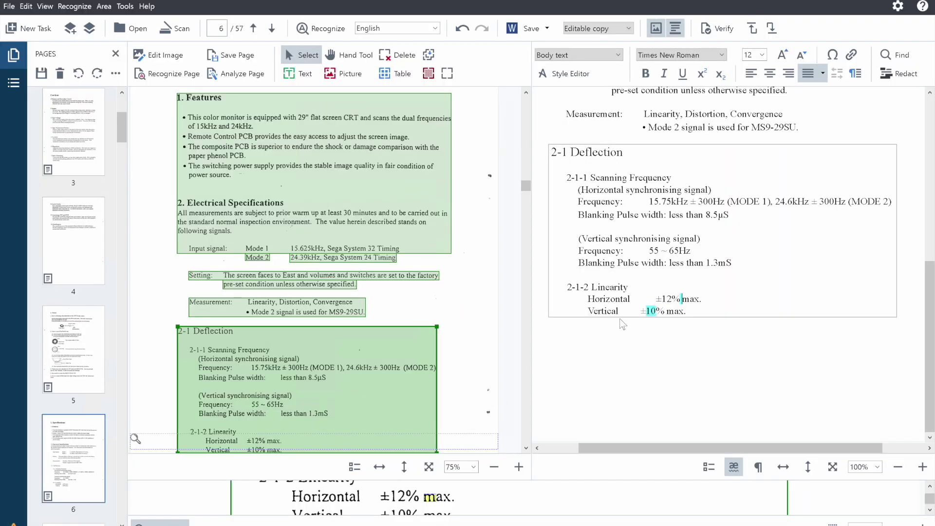
{"action": "left_click_drag", "start_coordinate": [690, 299], "coordinate": [671, 300]}
{"action": "left_click", "coordinate": [663, 311]}
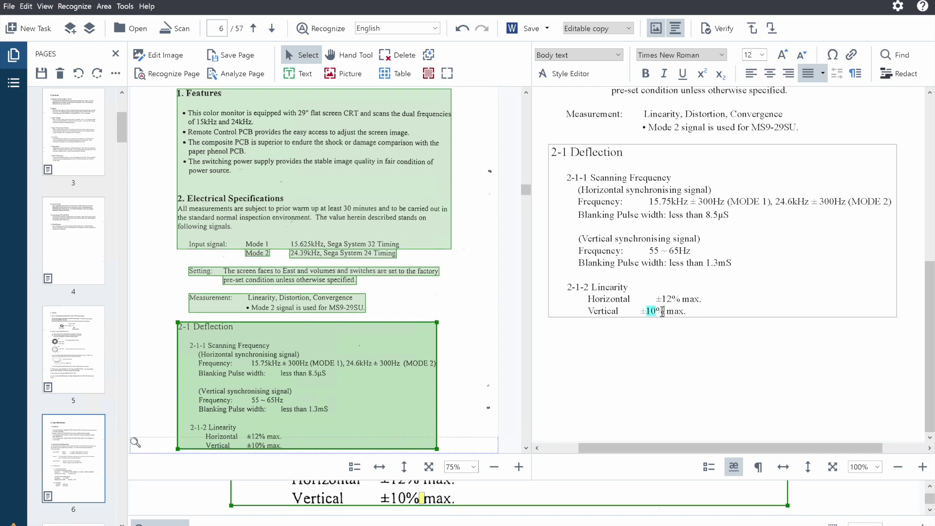
{"action": "left_click_drag", "start_coordinate": [674, 311], "coordinate": [646, 312]}
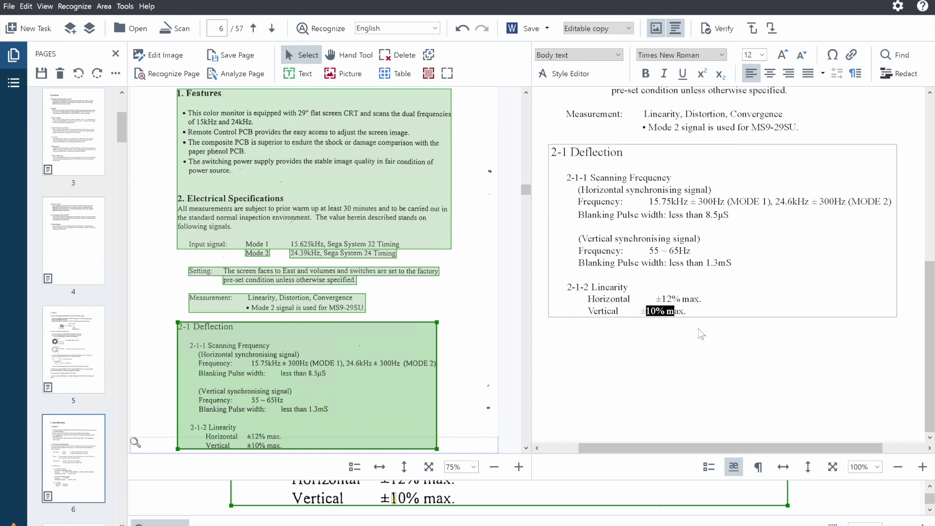
{"action": "key", "text": "ctrl+shift+o"}
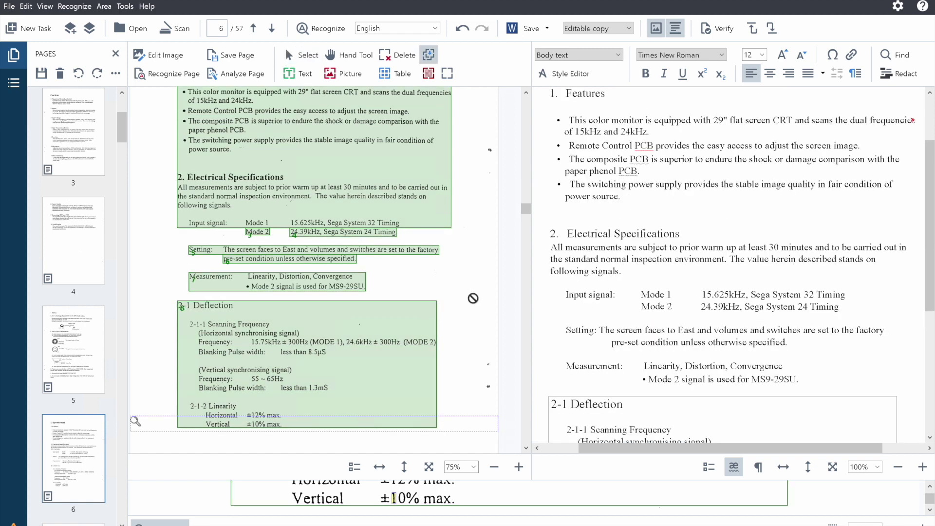
{"action": "left_click", "coordinate": [301, 54]}
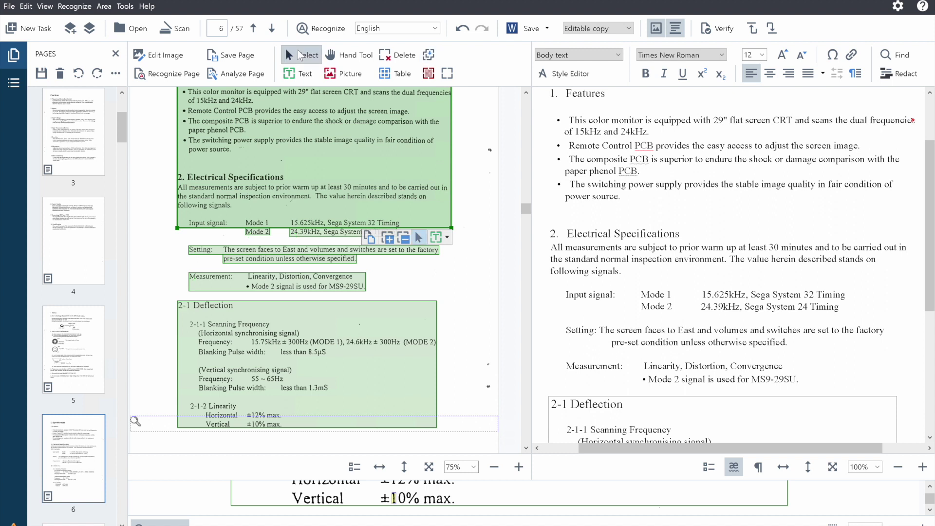
- Go to page 7 and clear the uncertain-character marks in the White Balance section, on 0.274 ± 0.020 and 10600°K
{"action": "scroll", "coordinate": [86, 364], "scroll_direction": "down", "scroll_amount": 3}
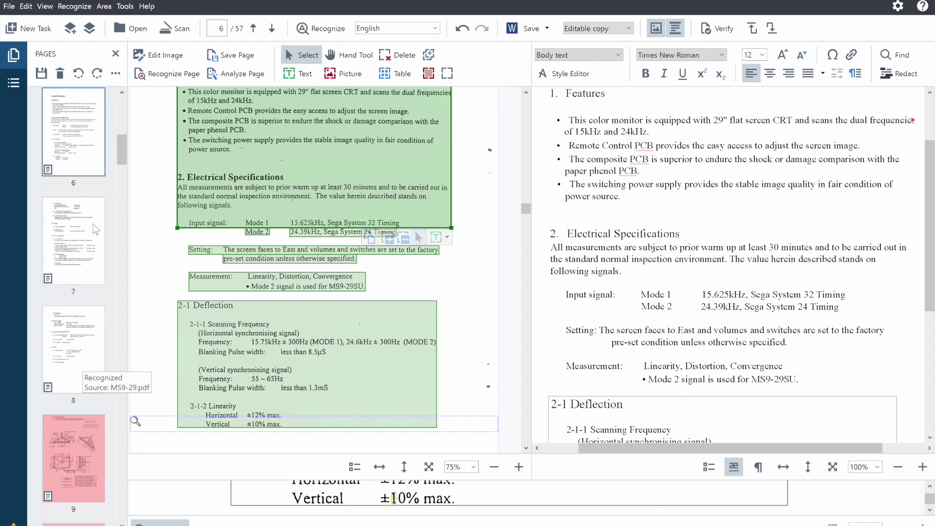
{"action": "left_click", "coordinate": [91, 232]}
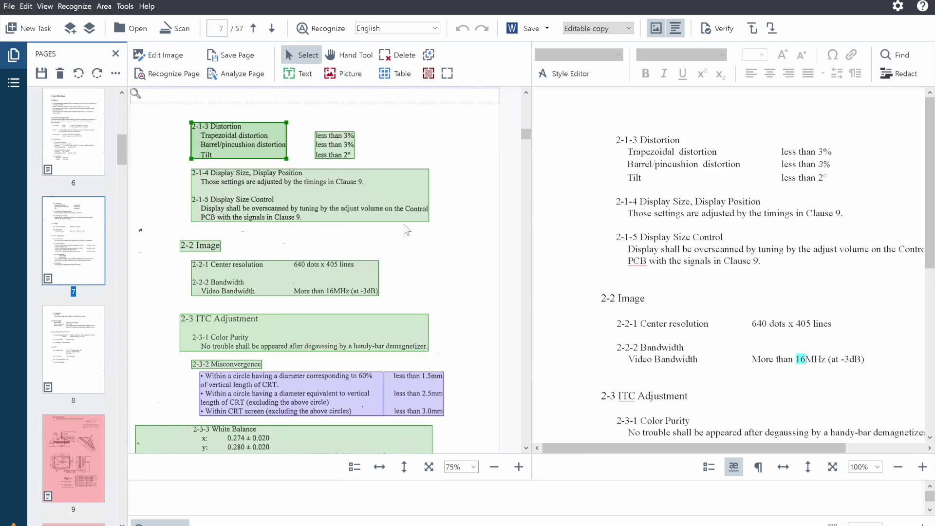
{"action": "scroll", "coordinate": [430, 232], "scroll_direction": "down", "scroll_amount": 1}
{"action": "scroll", "coordinate": [434, 237], "scroll_direction": "down", "scroll_amount": 4}
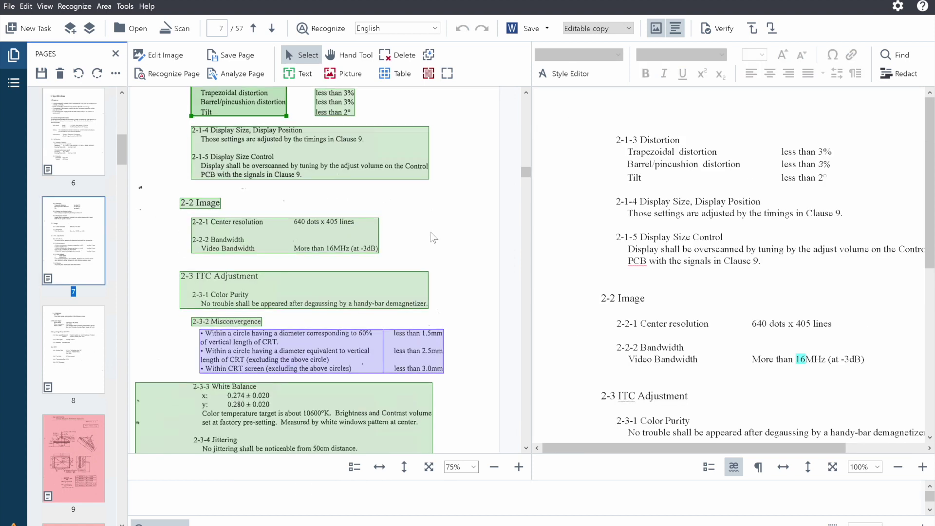
{"action": "scroll", "coordinate": [809, 257], "scroll_direction": "down", "scroll_amount": 5}
{"action": "left_click_drag", "start_coordinate": [789, 451], "coordinate": [832, 453]}
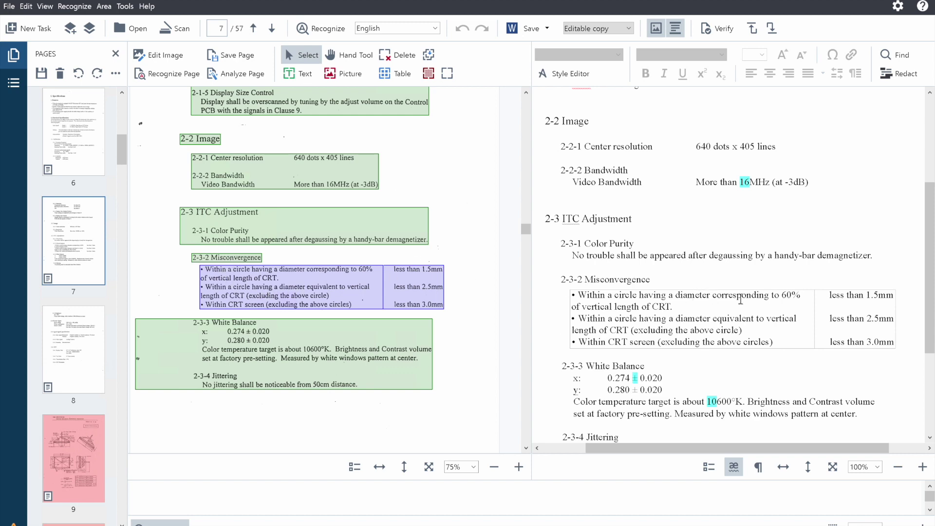
{"action": "left_click", "coordinate": [307, 349]}
{"action": "left_click_drag", "start_coordinate": [727, 448], "coordinate": [717, 437]}
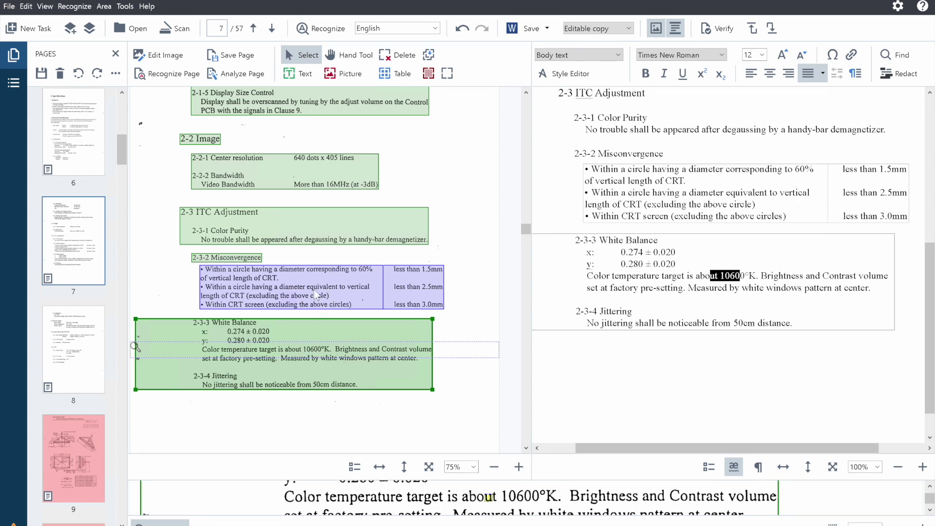
- Go to page 8 and clear the uncertain-character marks on the Brightness input voltage line and the Power Input voltage values
{"action": "scroll", "coordinate": [314, 291], "scroll_direction": "down", "scroll_amount": 10}
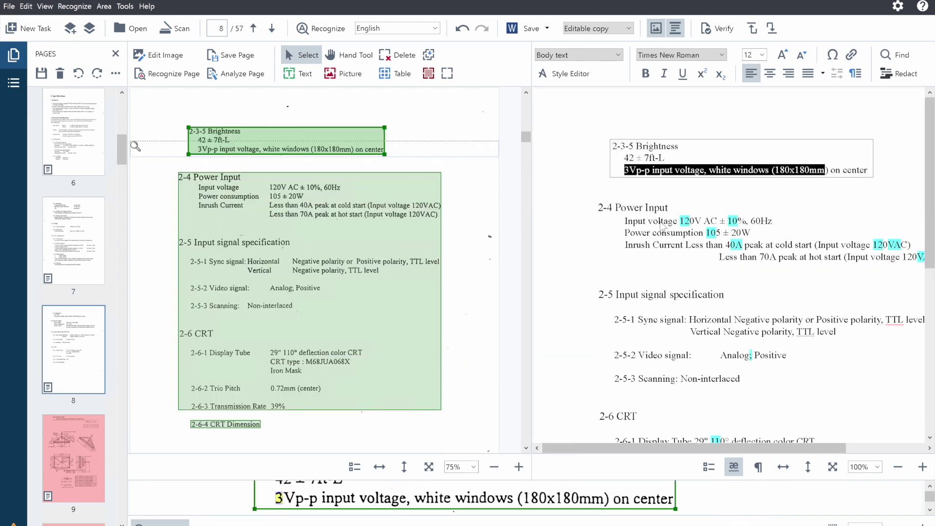
{"action": "left_click", "coordinate": [660, 222]}
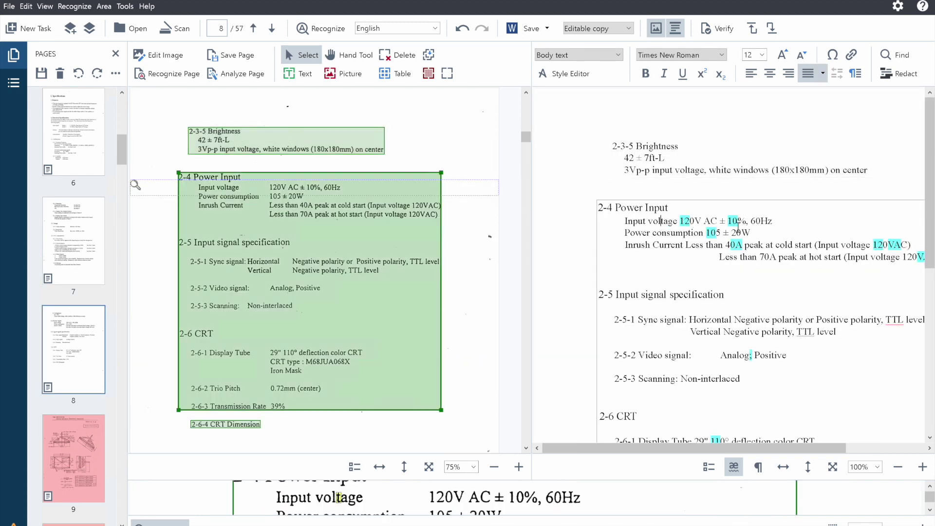
{"action": "left_click_drag", "start_coordinate": [764, 222], "coordinate": [675, 224]}
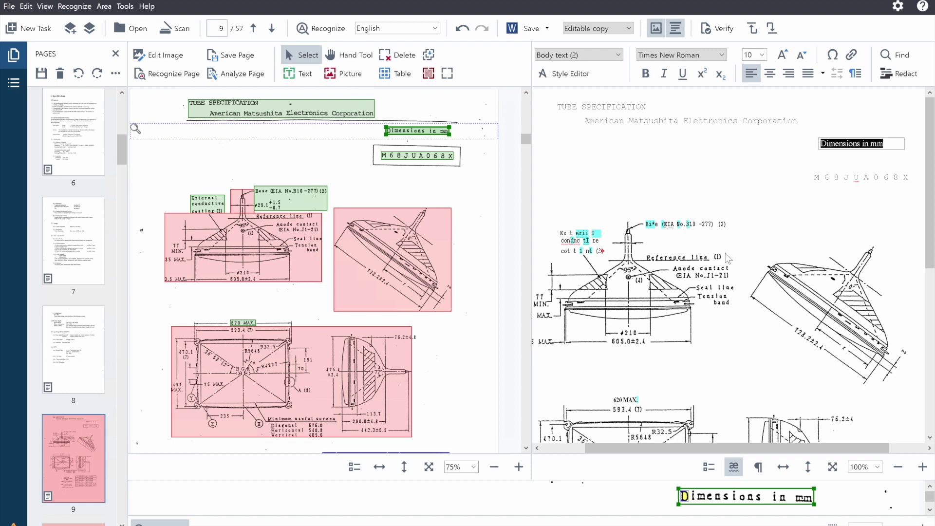
- On page 9, delete the text and picture areas covering the upright tube drawing and the 620 MAX. text area
{"action": "scroll", "coordinate": [728, 258], "scroll_direction": "down", "scroll_amount": 3}
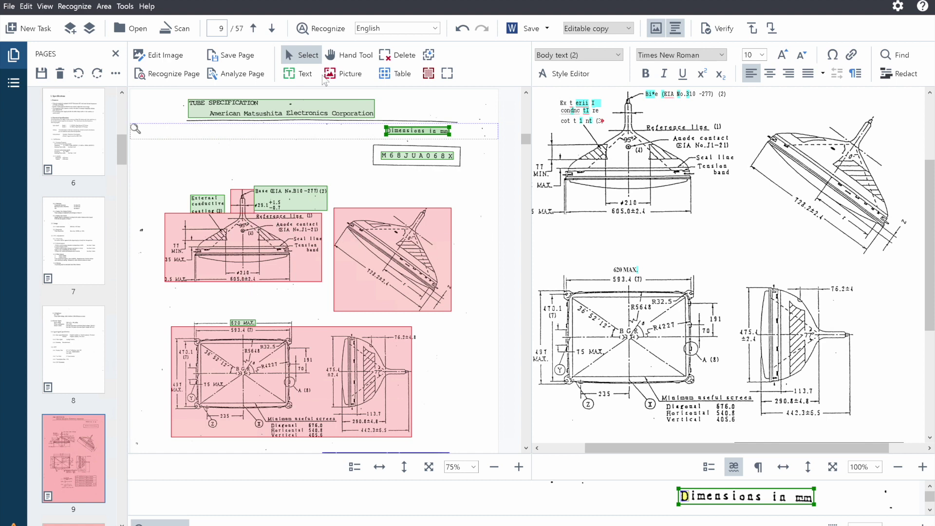
{"action": "left_click", "coordinate": [397, 55]}
{"action": "left_click", "coordinate": [292, 197]}
{"action": "left_click", "coordinate": [207, 204]}
{"action": "left_click", "coordinate": [237, 198]}
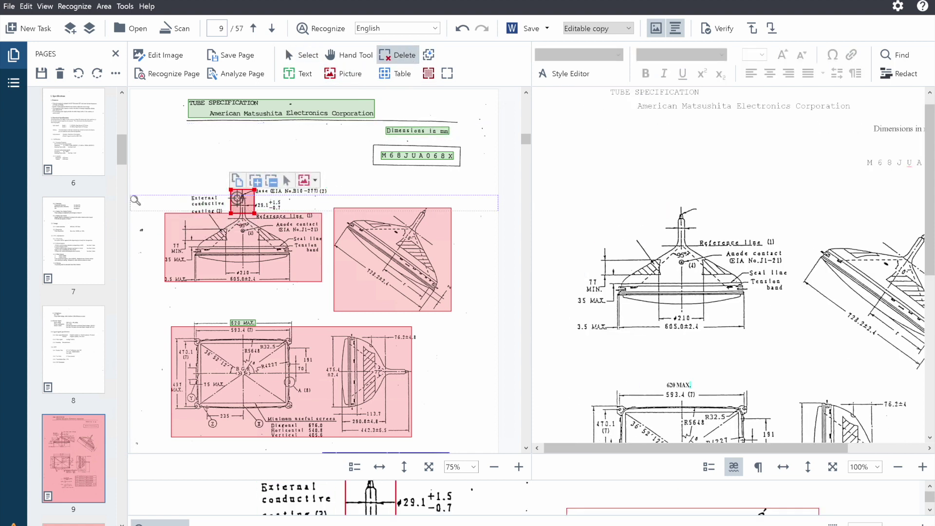
{"action": "left_click", "coordinate": [237, 198]}
{"action": "left_click", "coordinate": [241, 219]}
{"action": "left_click", "coordinate": [246, 331]}
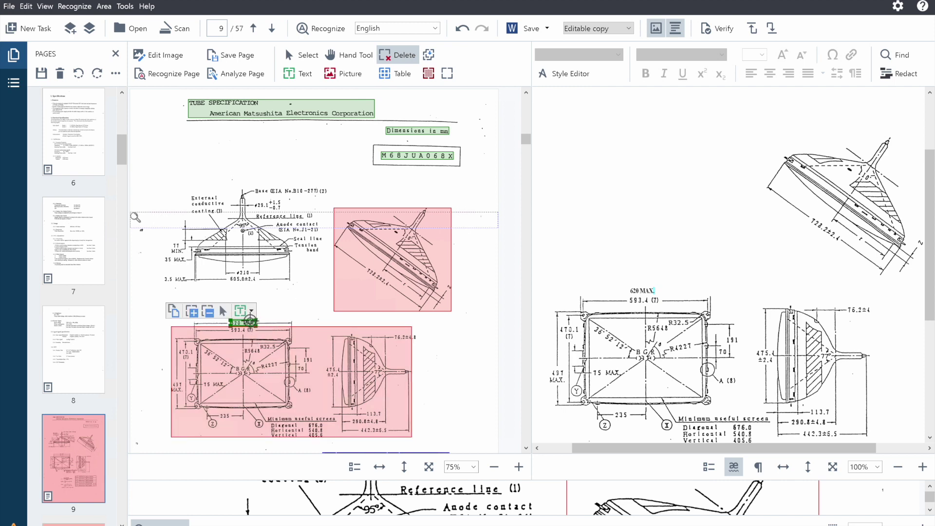
{"action": "left_click", "coordinate": [250, 319]}
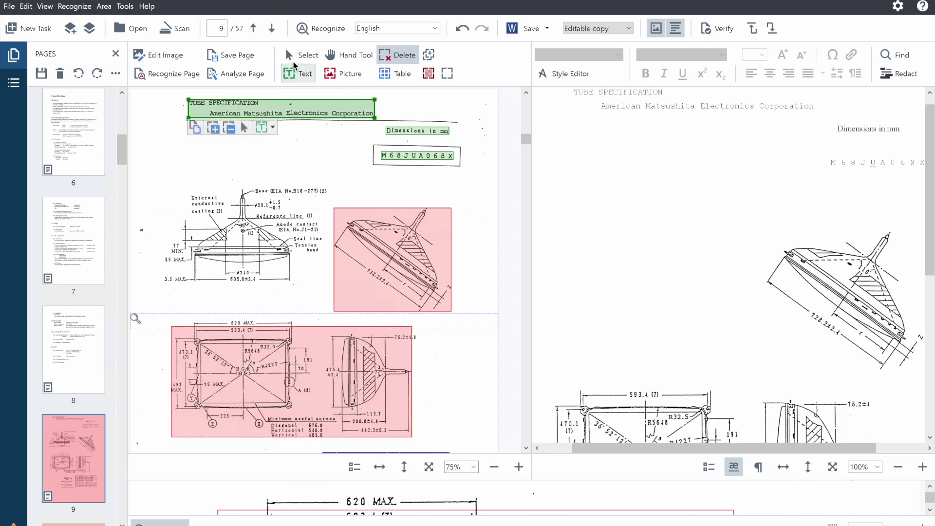
- Draw one picture area around the whole upright tube drawing, including its Base, External conductive coating and dimension labels
{"action": "left_click", "coordinate": [298, 55]}
{"action": "left_click", "coordinate": [343, 73]}
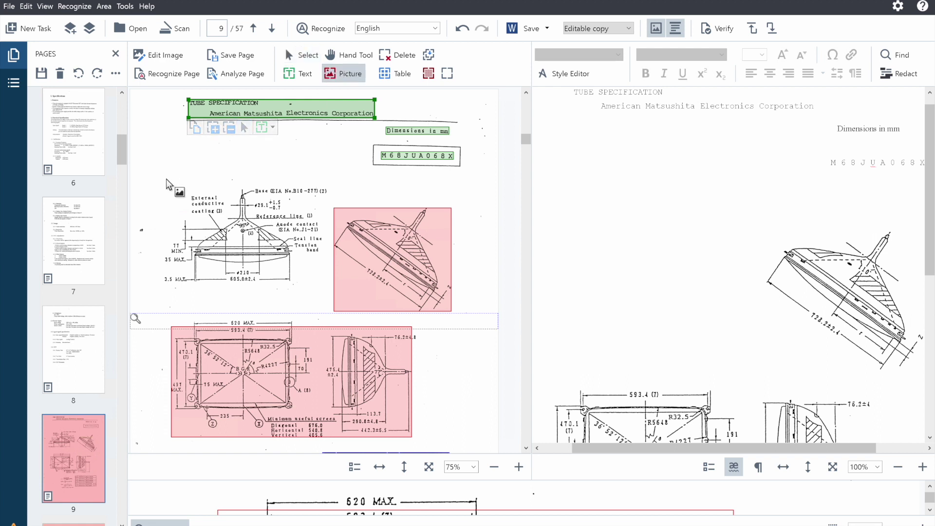
{"action": "left_click_drag", "start_coordinate": [152, 178], "coordinate": [329, 289]}
{"action": "right_click", "coordinate": [330, 289]}
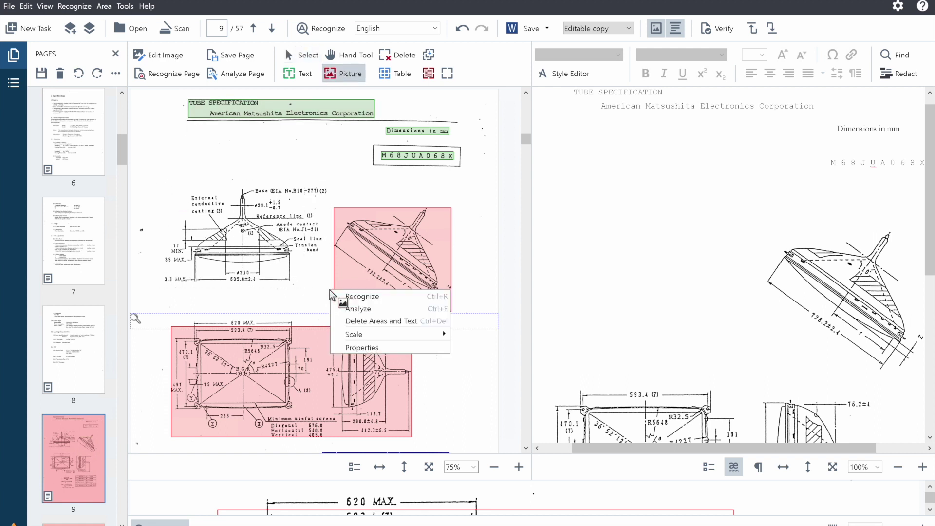
{"action": "left_click", "coordinate": [188, 181]}
{"action": "mouse_move", "coordinate": [209, 216]}
{"action": "left_mouse_down"}
{"action": "mouse_move", "coordinate": [299, 263]}
{"action": "mouse_move", "coordinate": [329, 296]}
{"action": "mouse_move", "coordinate": [329, 287]}
{"action": "left_mouse_up"}
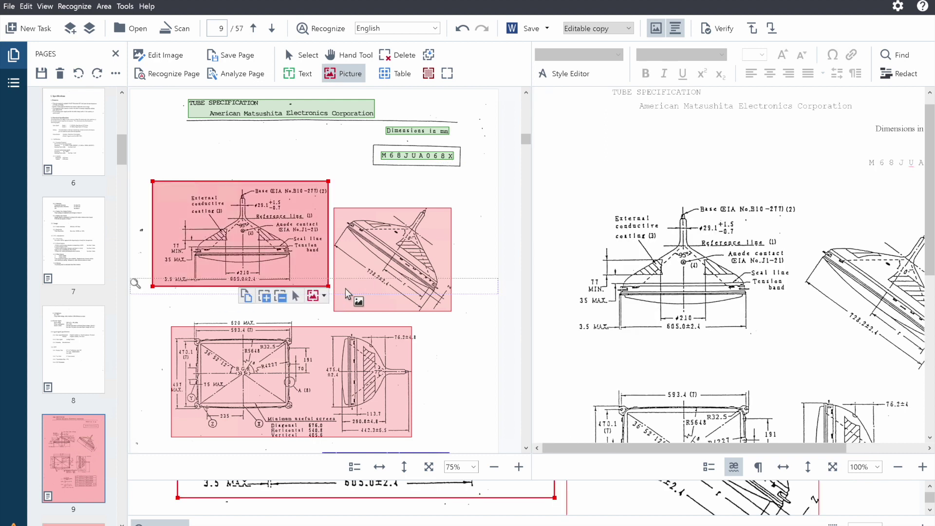
- Extend the upper edge of the lower drawing's picture area to include the 620 MAX. dimension
{"action": "left_click_drag", "start_coordinate": [322, 328], "coordinate": [320, 317]}
{"action": "scroll", "coordinate": [371, 310], "scroll_direction": "down", "scroll_amount": 3}
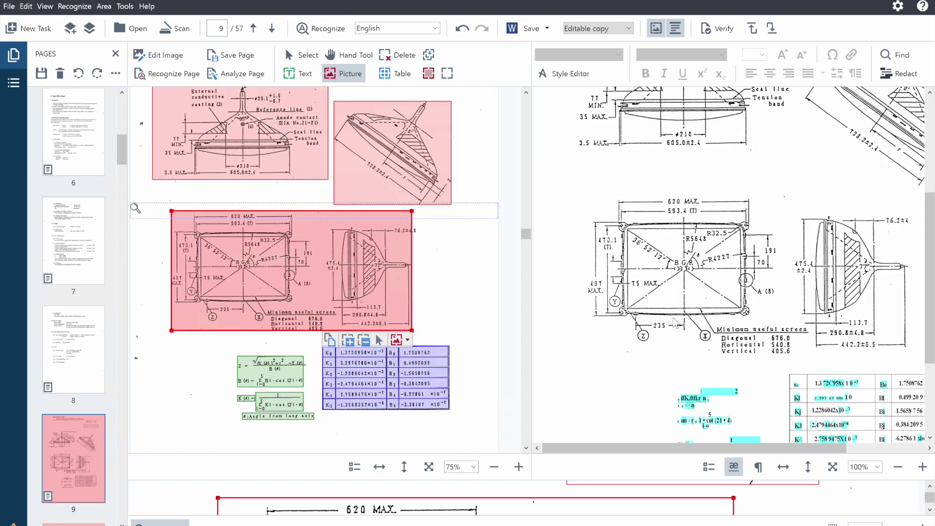
- On page 9, delete the text areas covering the Z, B and K formulas and the Angle from long axis line
{"action": "scroll", "coordinate": [730, 393], "scroll_direction": "down", "scroll_amount": 3}
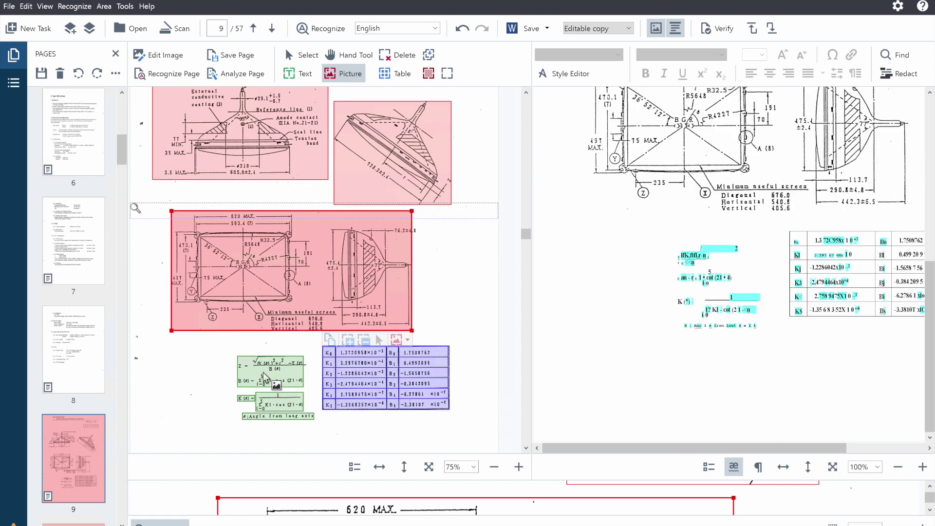
{"action": "left_click", "coordinate": [396, 55]}
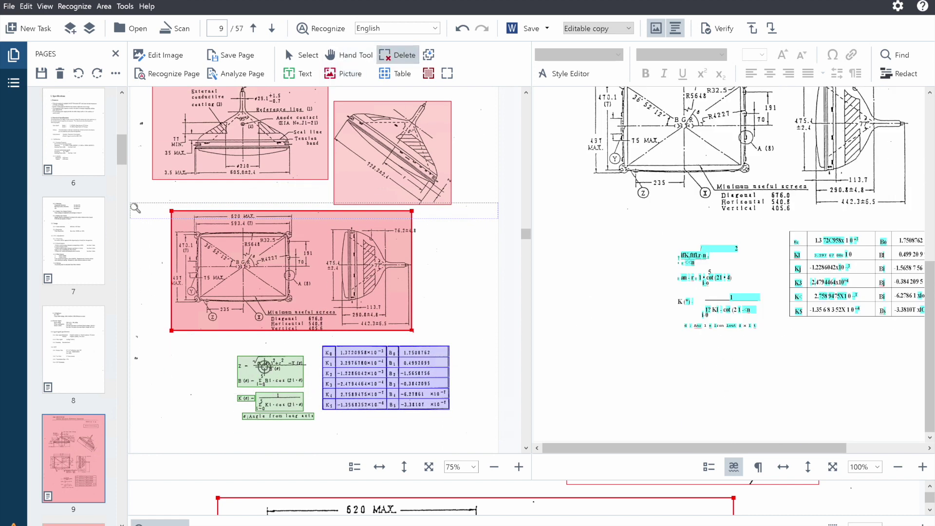
{"action": "left_click", "coordinate": [267, 382]}
{"action": "left_click", "coordinate": [277, 402]}
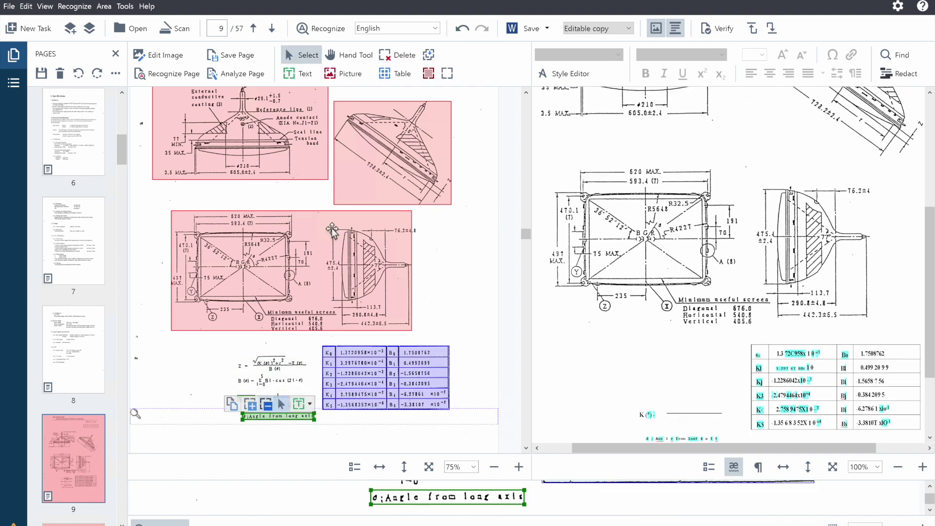
{"action": "left_click", "coordinate": [397, 56]}
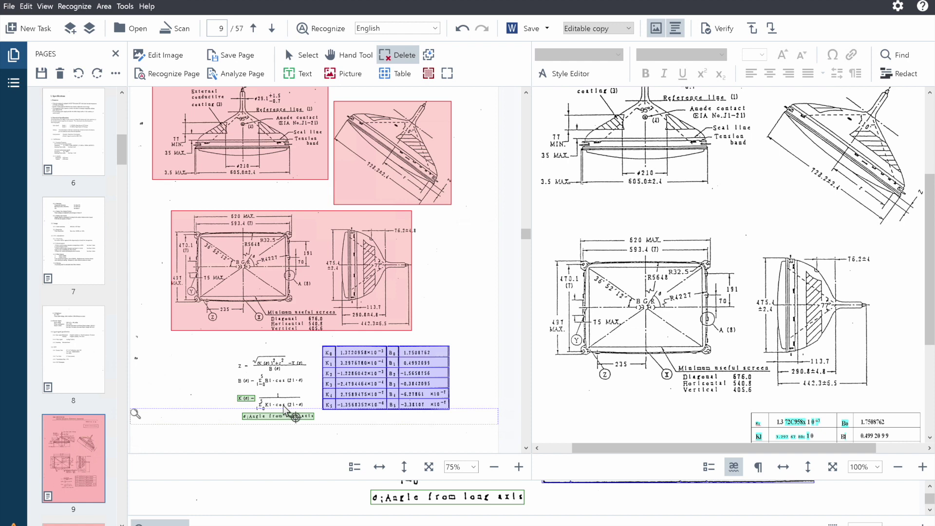
{"action": "left_click", "coordinate": [285, 416]}
{"action": "left_click", "coordinate": [281, 417]}
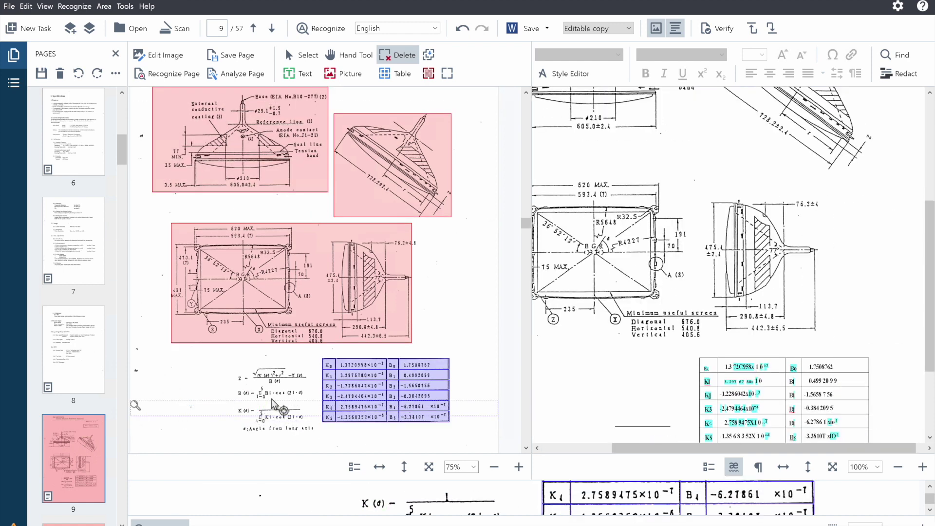
- Draw one picture area around all the formulas beside the coefficient table, including the Angle from long axis line
{"action": "left_click", "coordinate": [326, 90]}
{"action": "left_click", "coordinate": [341, 74]}
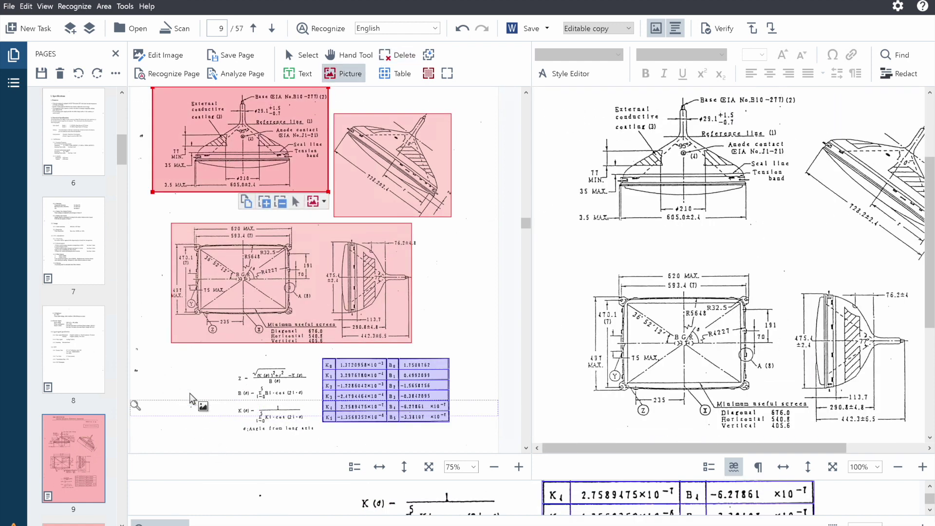
{"action": "mouse_move", "coordinate": [222, 358]}
{"action": "left_mouse_down"}
{"action": "mouse_move", "coordinate": [321, 443]}
{"action": "mouse_move", "coordinate": [317, 436]}
{"action": "left_mouse_up"}
{"action": "scroll", "coordinate": [425, 369], "scroll_direction": "down", "scroll_amount": 1}
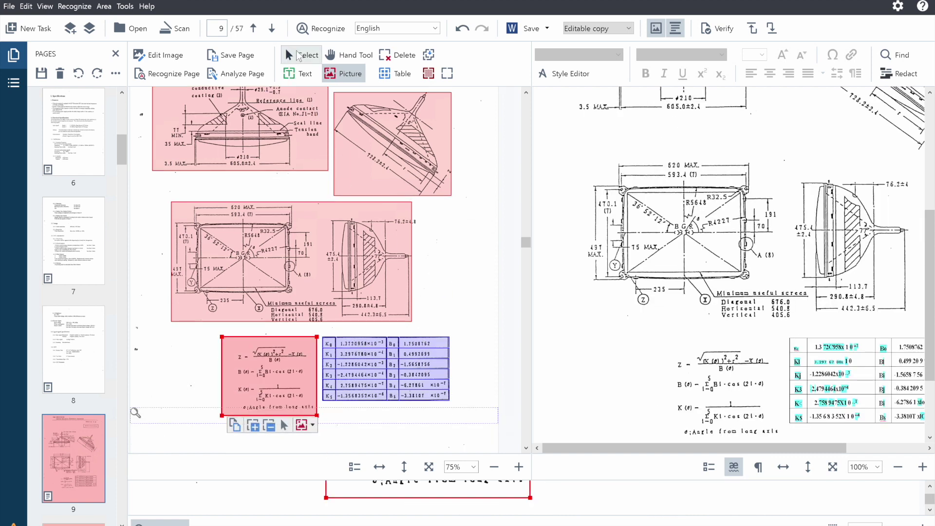
- In the first column of the recognized coefficient table, correct the second and third row labels to K1 and K2
{"action": "left_click", "coordinate": [298, 55]}
{"action": "left_click", "coordinate": [830, 348]}
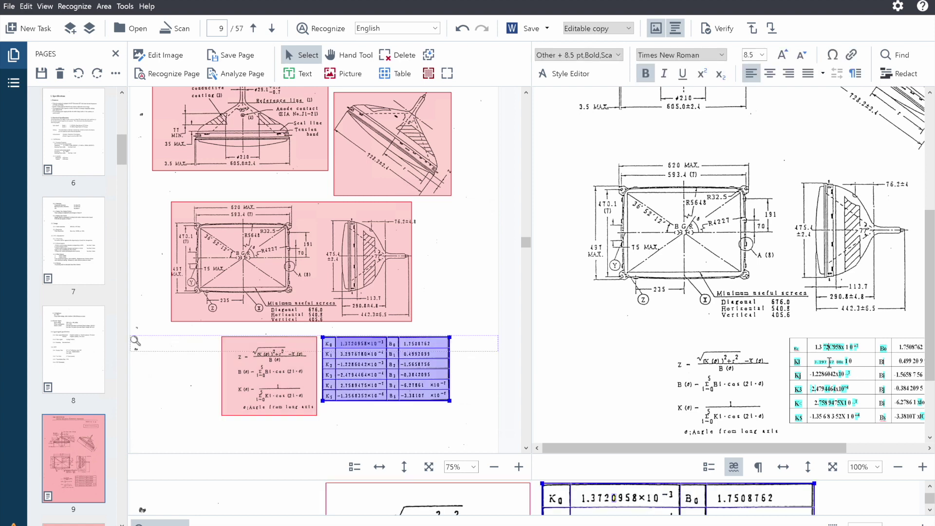
{"action": "left_click", "coordinate": [922, 466]}
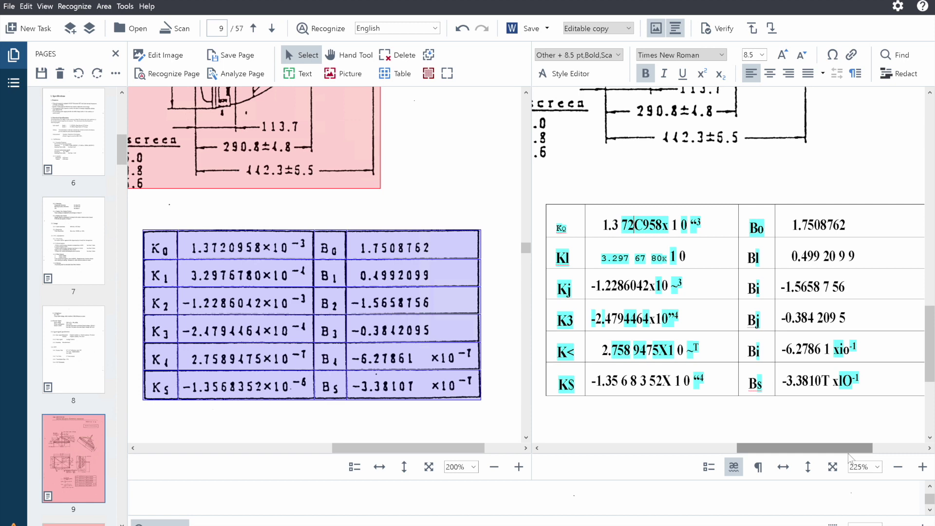
{"action": "left_click", "coordinate": [575, 257]}
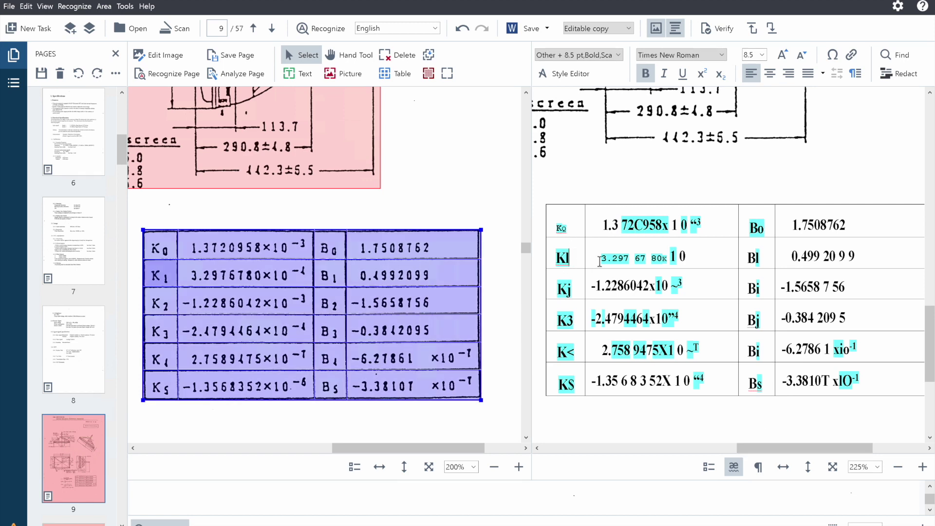
{"action": "key", "text": "BackSpace"}
{"action": "type", "text": "1"}
{"action": "left_click", "coordinate": [578, 286]}
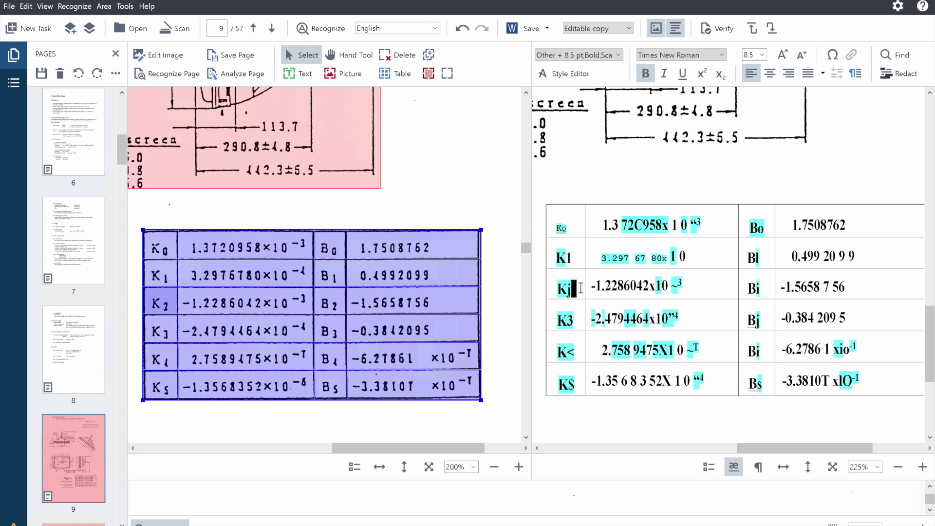
{"action": "key", "text": "BackSpace"}
{"action": "type", "text": "2"}
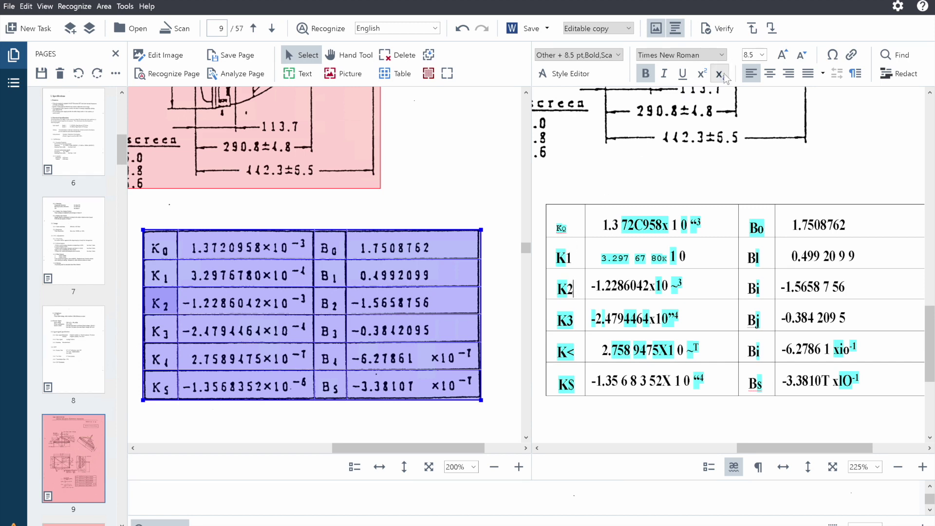
- Format the digits in the K1, K2 and K3 labels of the coefficient table as subscripts
{"action": "key", "text": "Up"}
{"action": "key", "text": "shift+Left"}
{"action": "left_click", "coordinate": [719, 74]}
{"action": "left_click_drag", "start_coordinate": [568, 292], "coordinate": [574, 291]}
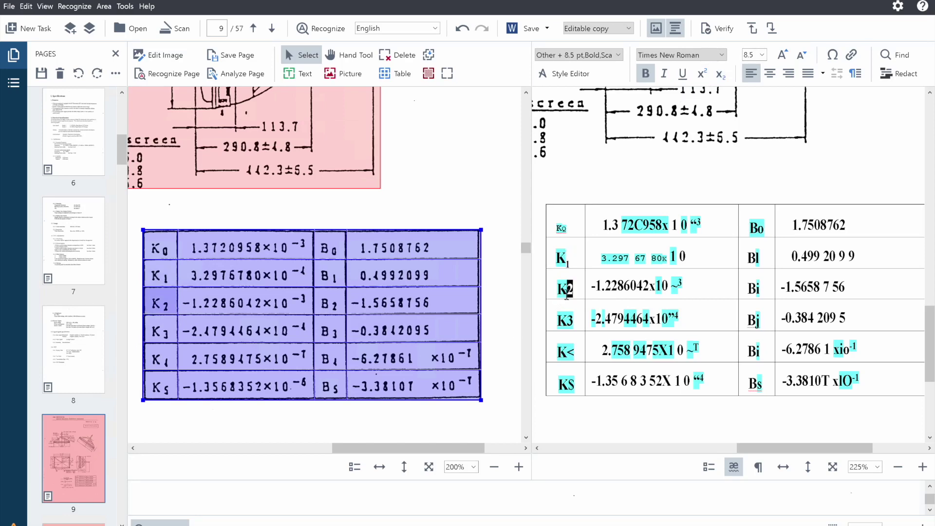
{"action": "left_click", "coordinate": [721, 74]}
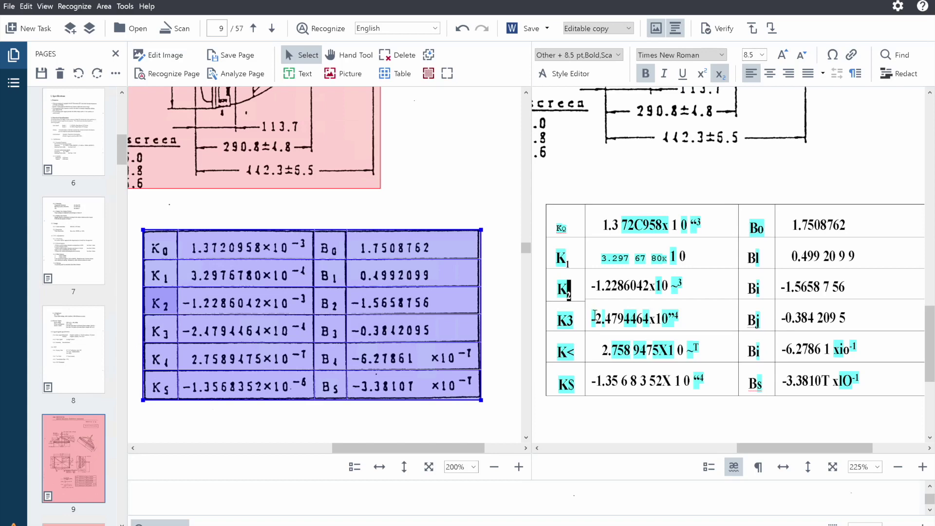
{"action": "left_click_drag", "start_coordinate": [578, 325], "coordinate": [569, 322]}
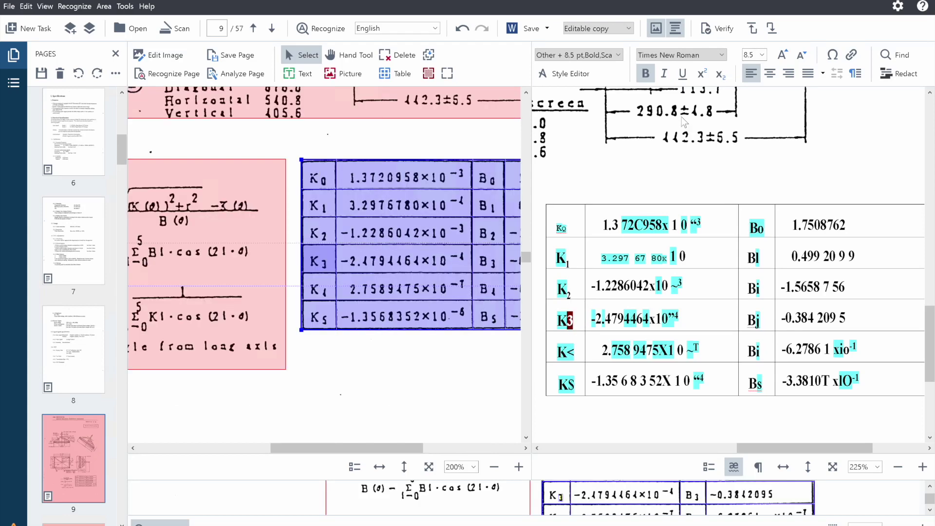
{"action": "left_click", "coordinate": [721, 74]}
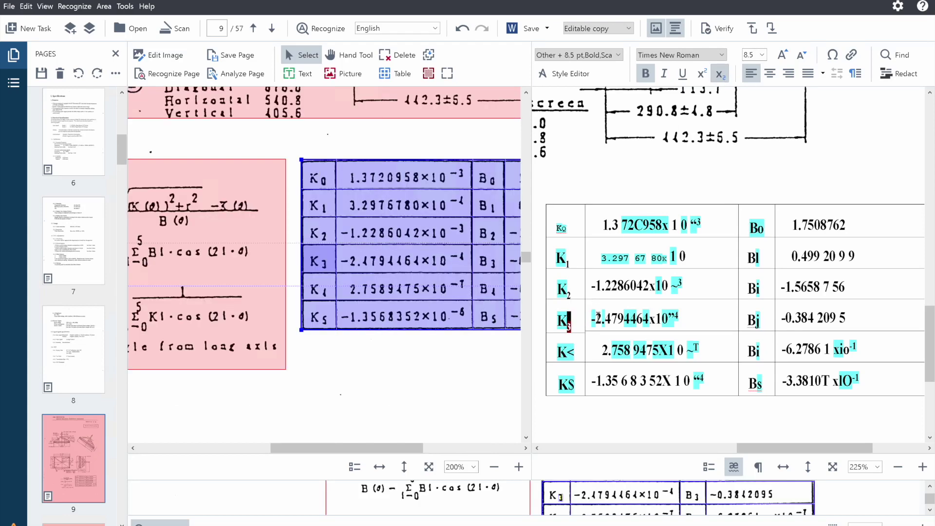
- Correct the fifth row label of the coefficient table to K4 and make the 4 a subscript
{"action": "left_click", "coordinate": [576, 353]}
{"action": "key", "text": "BackSpace"}
{"action": "type", "text": "4"}
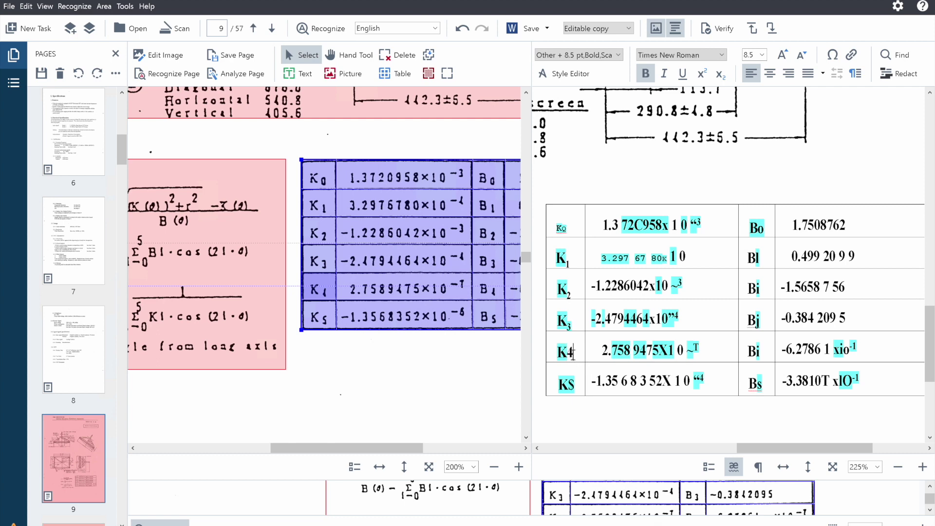
{"action": "key", "text": "shift+Left"}
{"action": "left_click", "coordinate": [725, 75]}
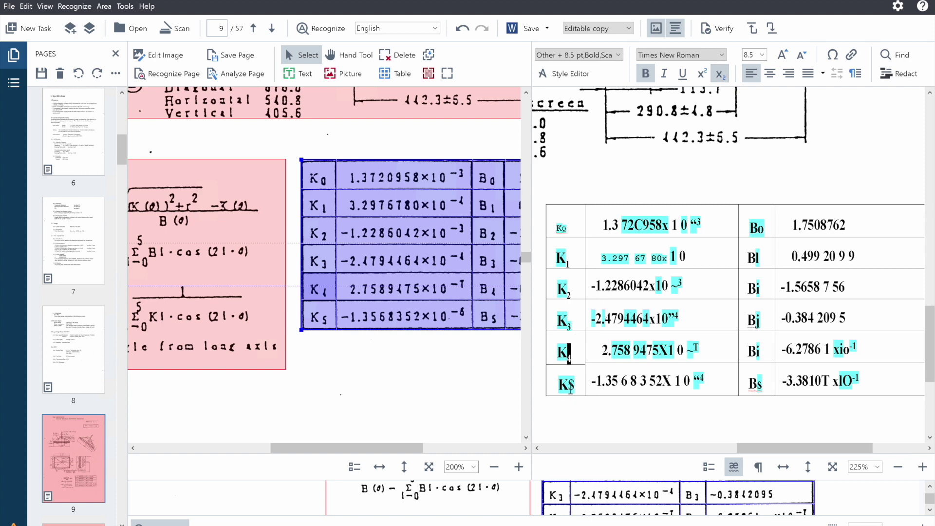
{"action": "left_click", "coordinate": [565, 340]}
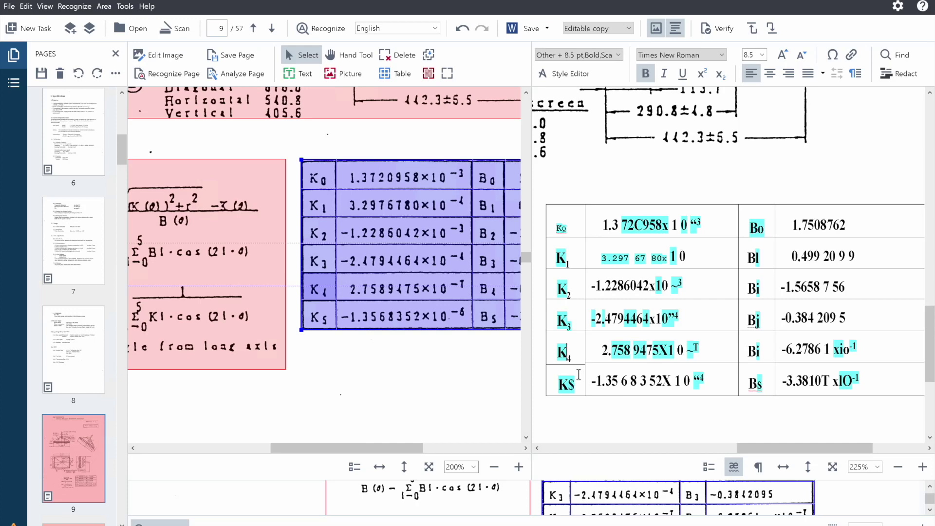
- Correct the last row label in the table's first column to K5 with the 5 as a subscript
{"action": "left_click", "coordinate": [574, 388]}
{"action": "key", "text": "shift+Left"}
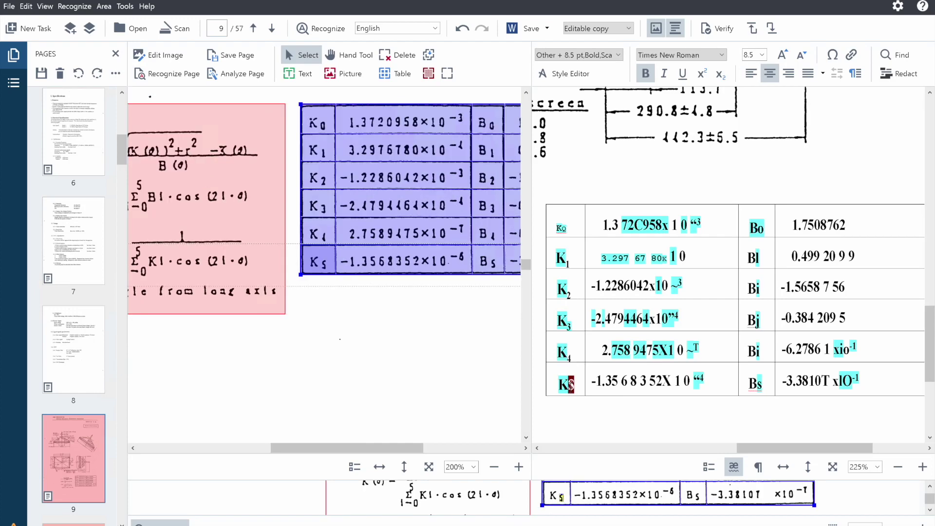
{"action": "type", "text": "5"}
{"action": "key", "text": "shift+Left"}
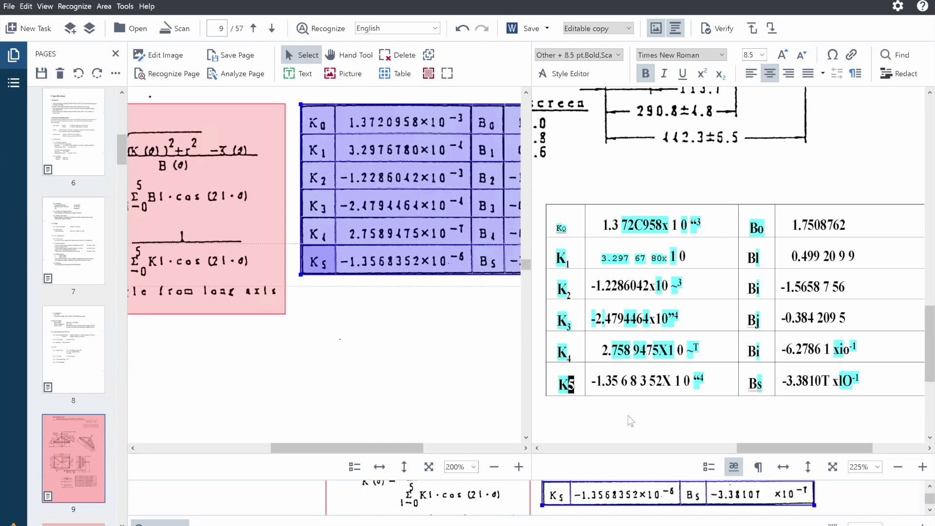
{"action": "left_click", "coordinate": [724, 79]}
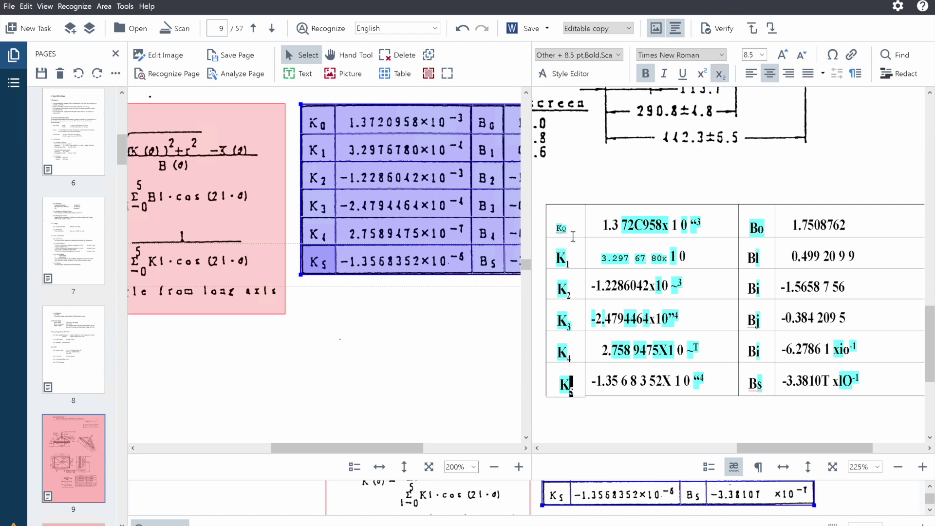
- Replace the first row label with a copy of the K1 label, changing its digit to a subscript 0
{"action": "double_click", "coordinate": [561, 257]}
{"action": "key", "text": "ctrl+c"}
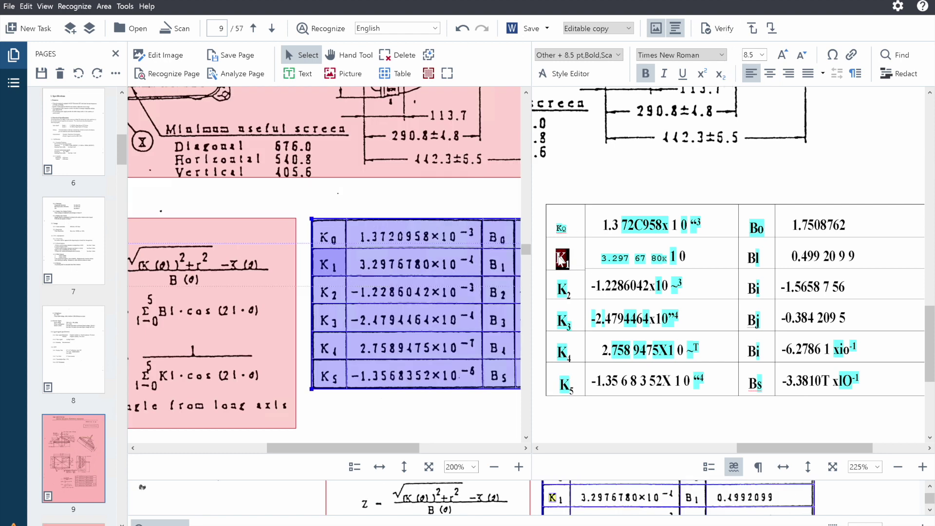
{"action": "double_click", "coordinate": [554, 227]}
{"action": "key", "text": "ctrl+v"}
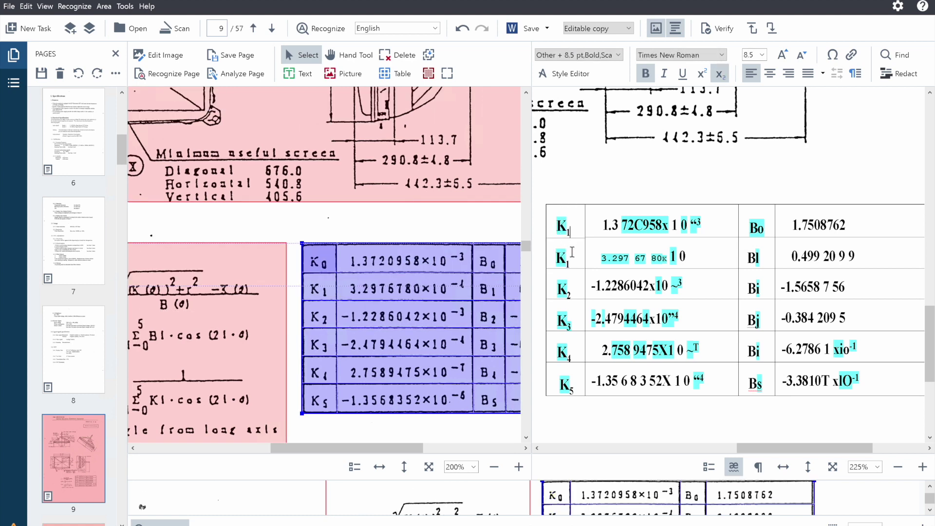
{"action": "key", "text": "BackSpace"}
{"action": "type", "text": "0"}
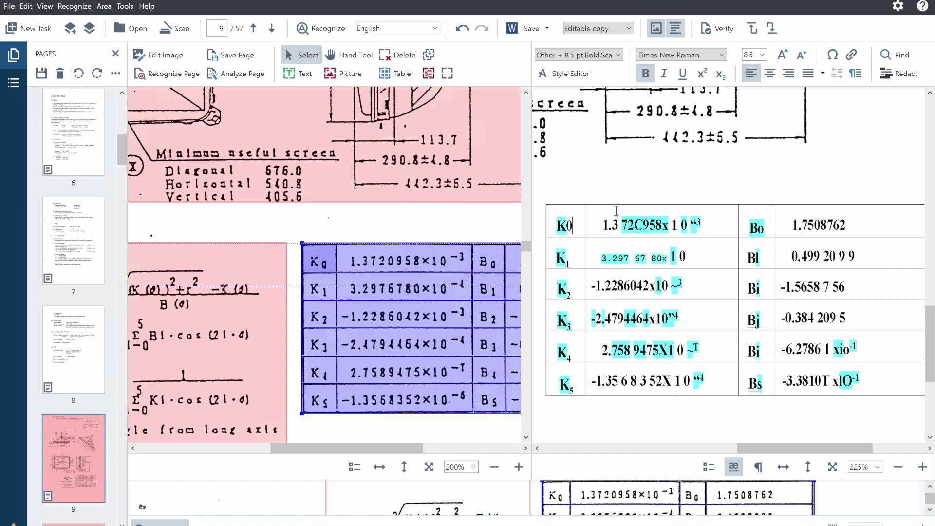
{"action": "key", "text": "shift+Left"}
{"action": "left_click", "coordinate": [720, 74]}
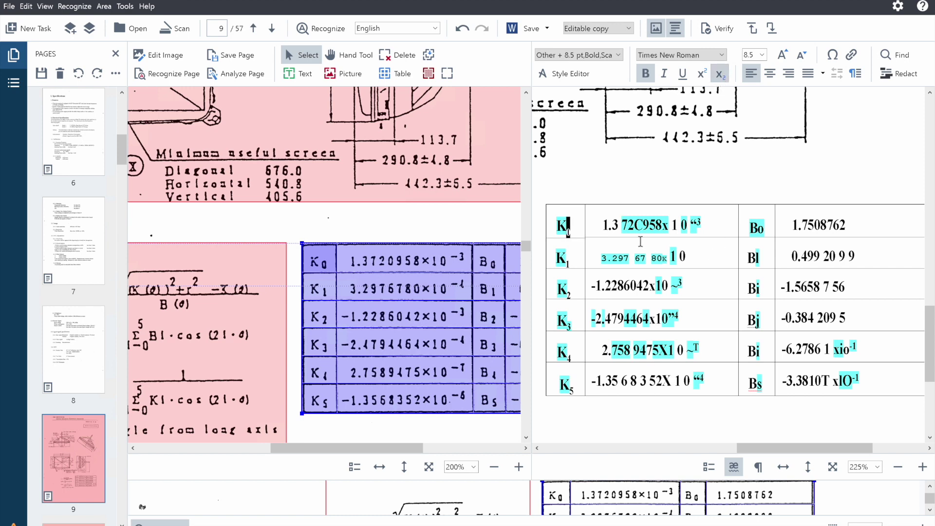
{"action": "left_click", "coordinate": [621, 226]}
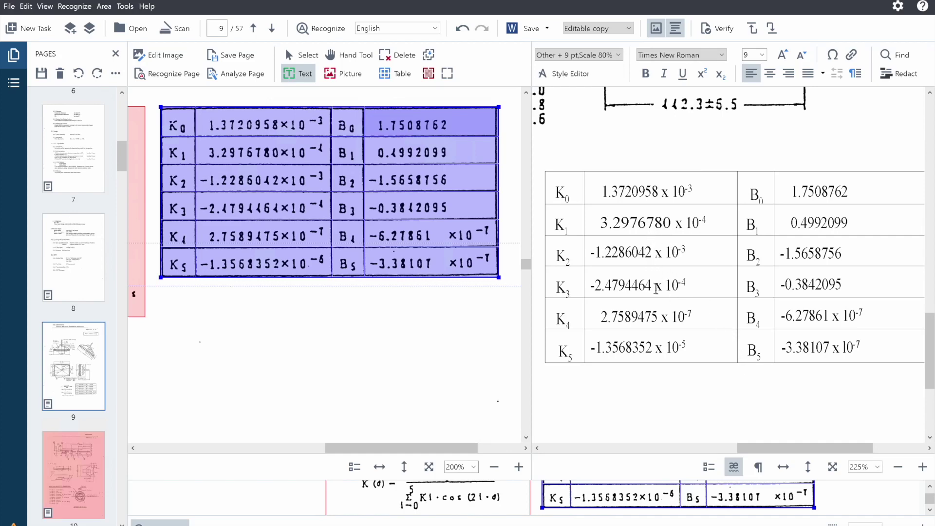
- Go to page 10 and select the words "in mm" in the recognized Dimensions in mm line
{"action": "scroll", "coordinate": [73, 333], "scroll_direction": "down", "scroll_amount": 3}
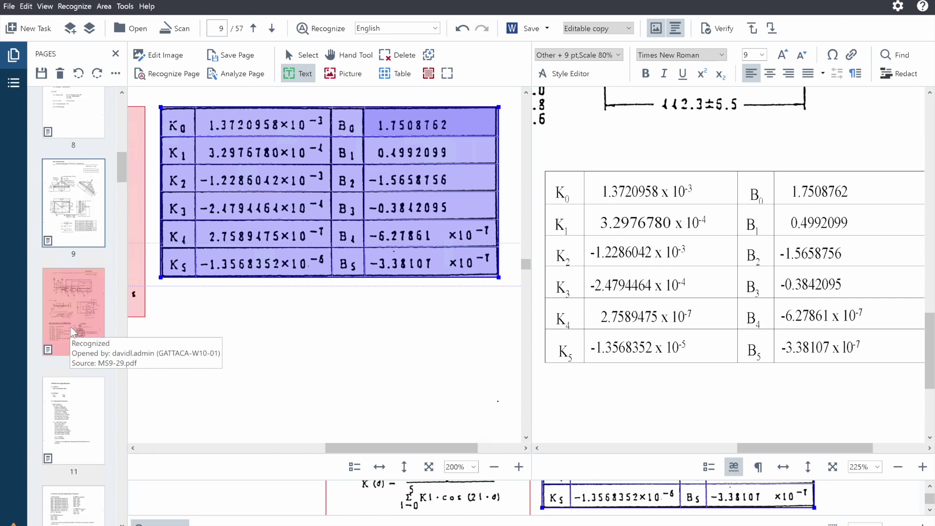
{"action": "left_click", "coordinate": [67, 310]}
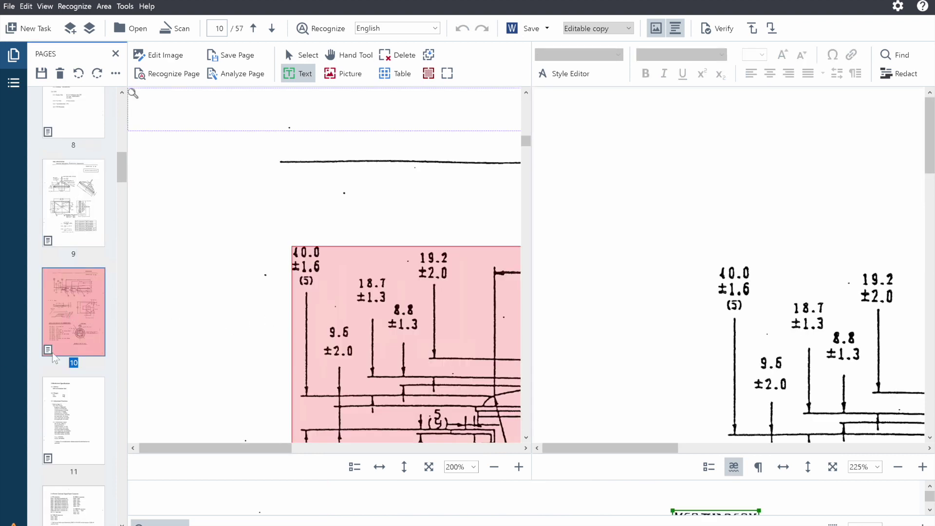
{"action": "scroll", "coordinate": [135, 325], "scroll_direction": "down", "scroll_amount": 5}
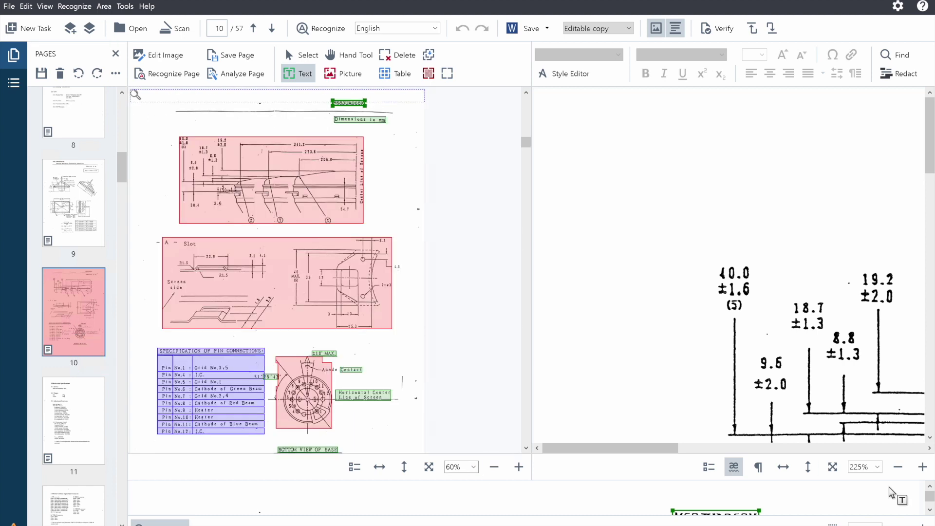
{"action": "left_click_drag", "start_coordinate": [825, 127], "coordinate": [841, 127]}
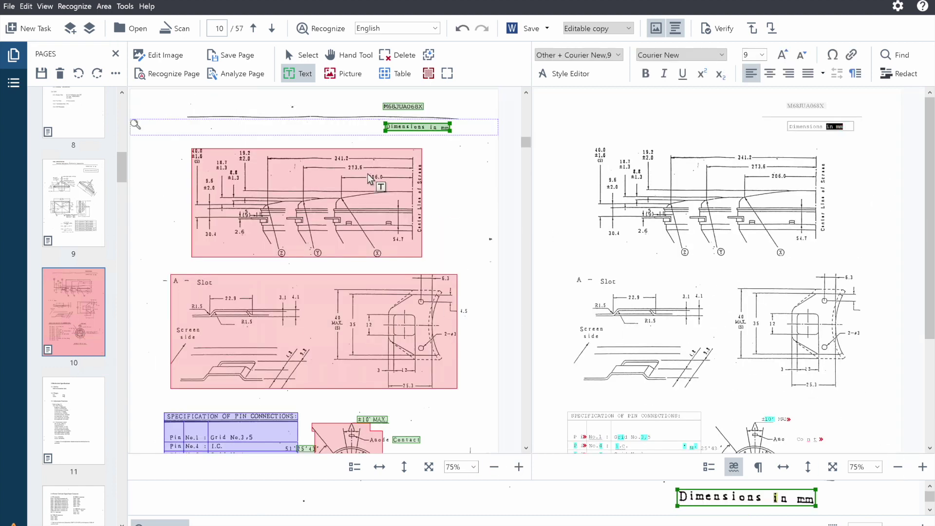
- Enlarge the picture area around page 10's upper drawing and extend the A - Slot drawing's picture area to include the 4.5 dimension
{"action": "left_click", "coordinate": [340, 255]}
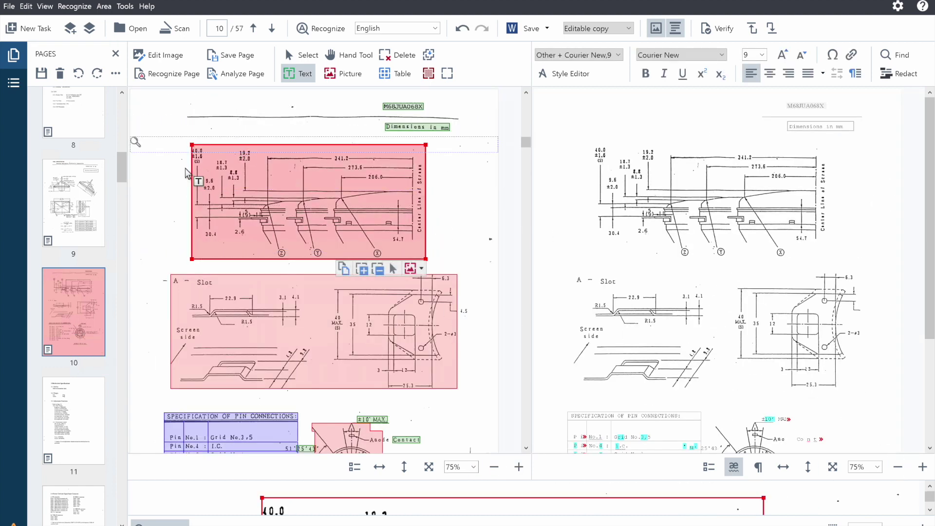
{"action": "left_click_drag", "start_coordinate": [190, 172], "coordinate": [188, 171]}
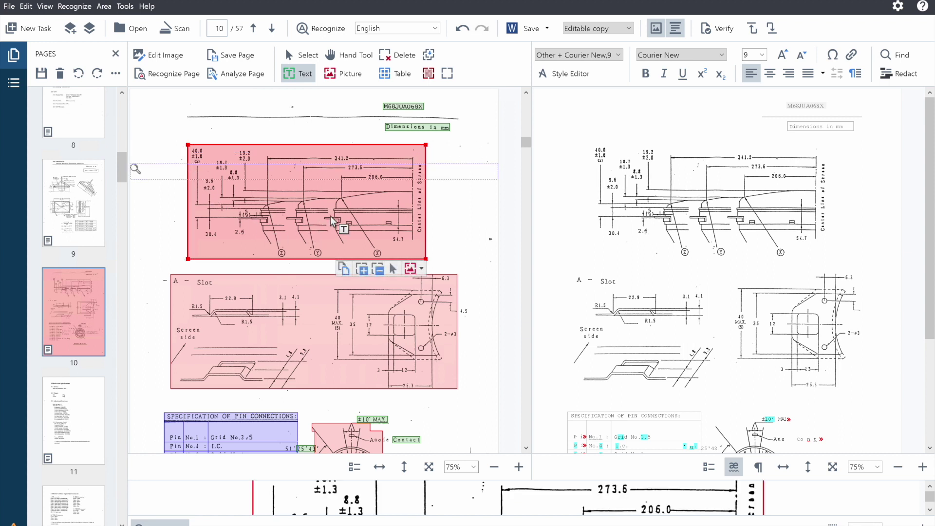
{"action": "scroll", "coordinate": [336, 225], "scroll_direction": "down", "scroll_amount": 1}
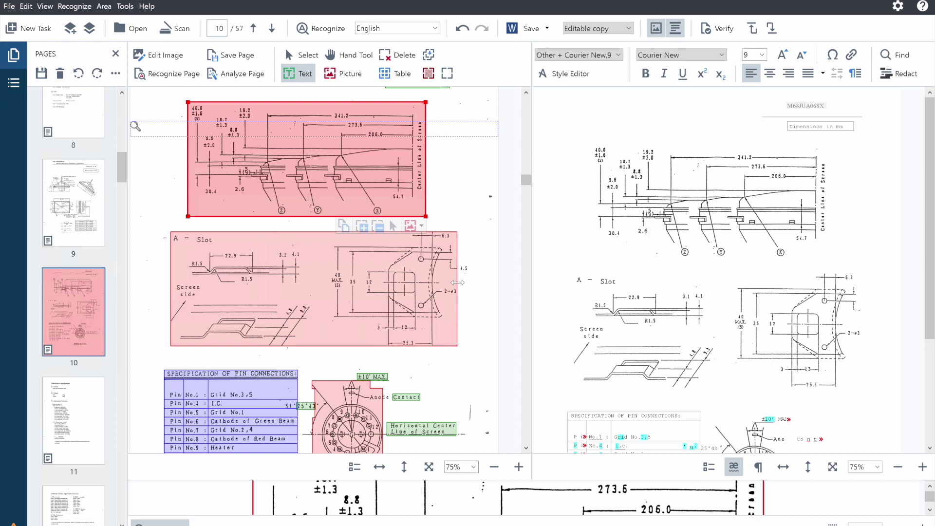
{"action": "left_click_drag", "start_coordinate": [458, 283], "coordinate": [471, 283]}
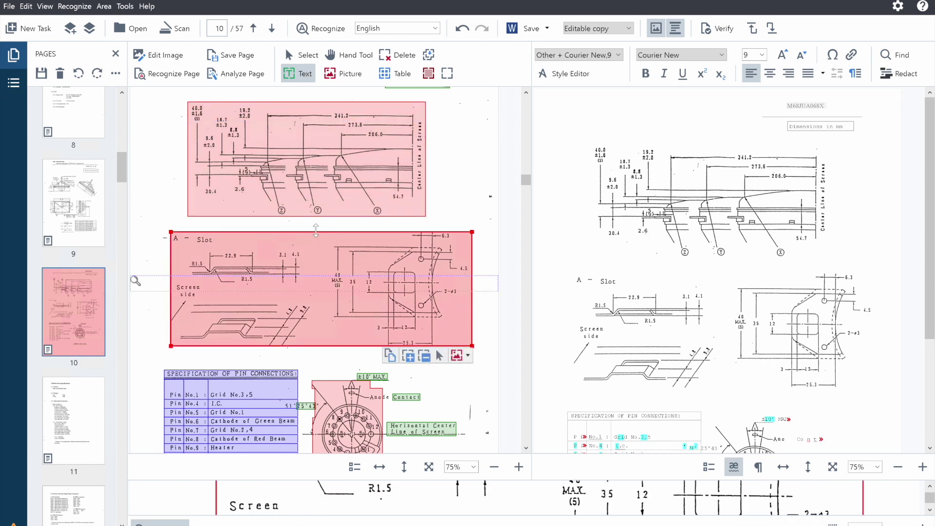
- Extend the upper edge of the A - Slot drawing's picture area slightly upward
{"action": "left_click_drag", "start_coordinate": [313, 232], "coordinate": [312, 228]}
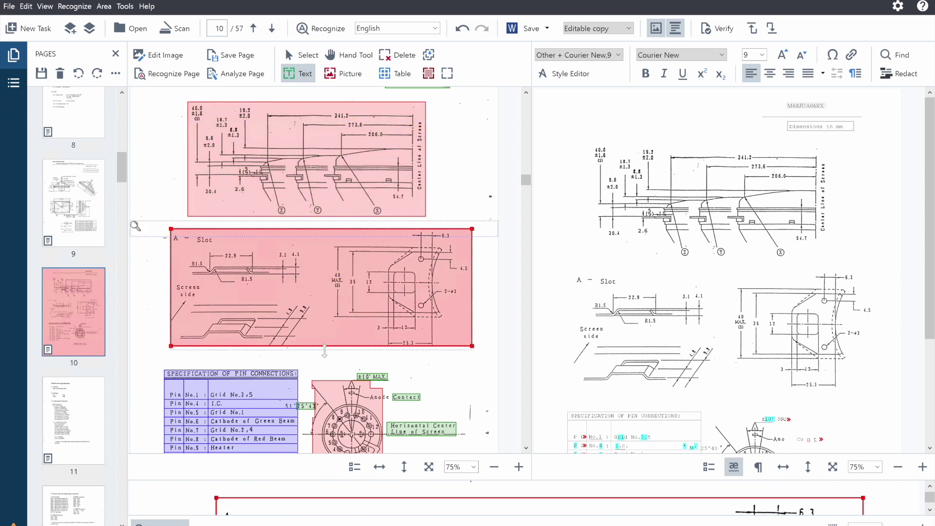
- Extend the base diagram's picture area over the line ends on its left side and cut the word Anode out of it
{"action": "scroll", "coordinate": [313, 228], "scroll_direction": "down", "scroll_amount": 2}
{"action": "left_click", "coordinate": [922, 466]}
{"action": "scroll", "coordinate": [800, 364], "scroll_direction": "down", "scroll_amount": 3}
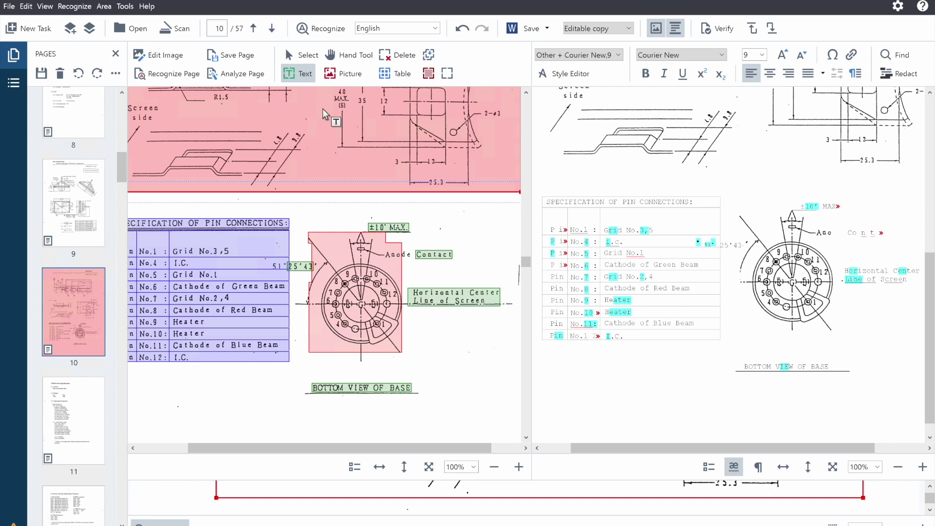
{"action": "left_click", "coordinate": [345, 267]}
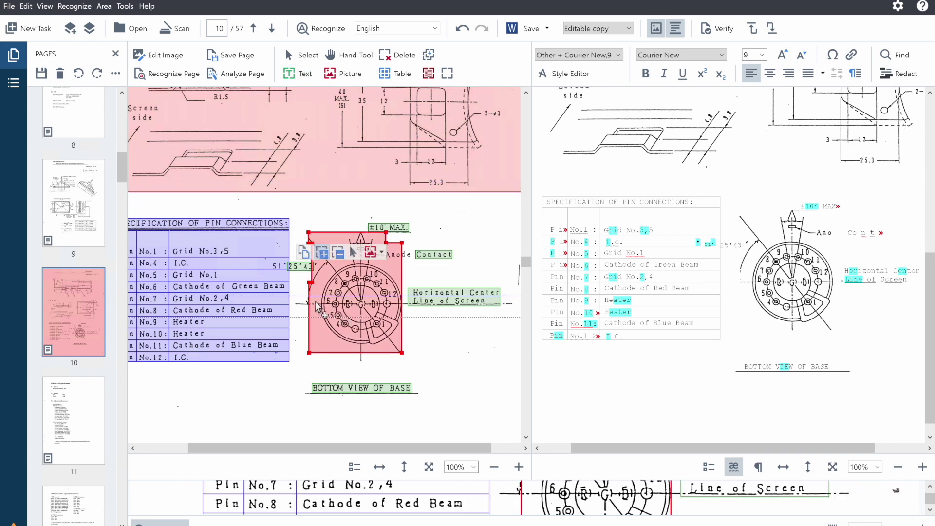
{"action": "left_click_drag", "start_coordinate": [321, 276], "coordinate": [292, 315]}
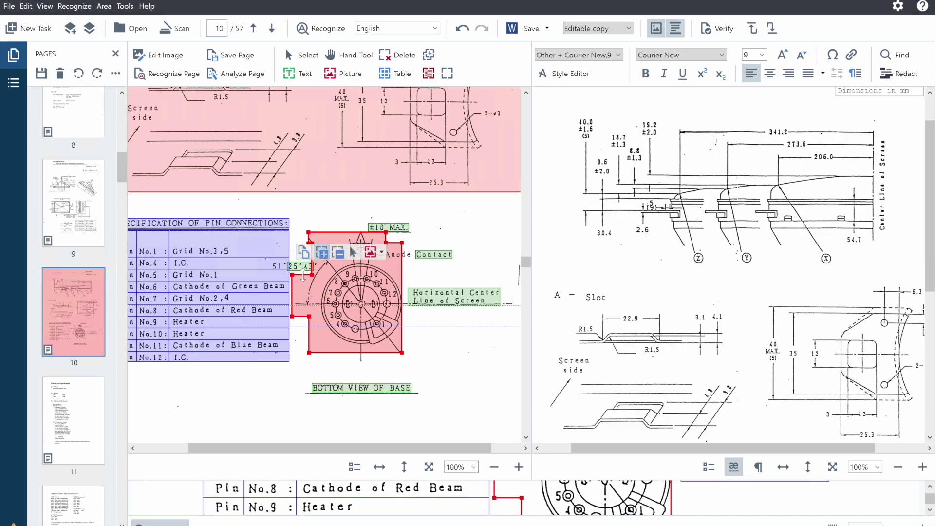
{"action": "mouse_move", "coordinate": [382, 265]}
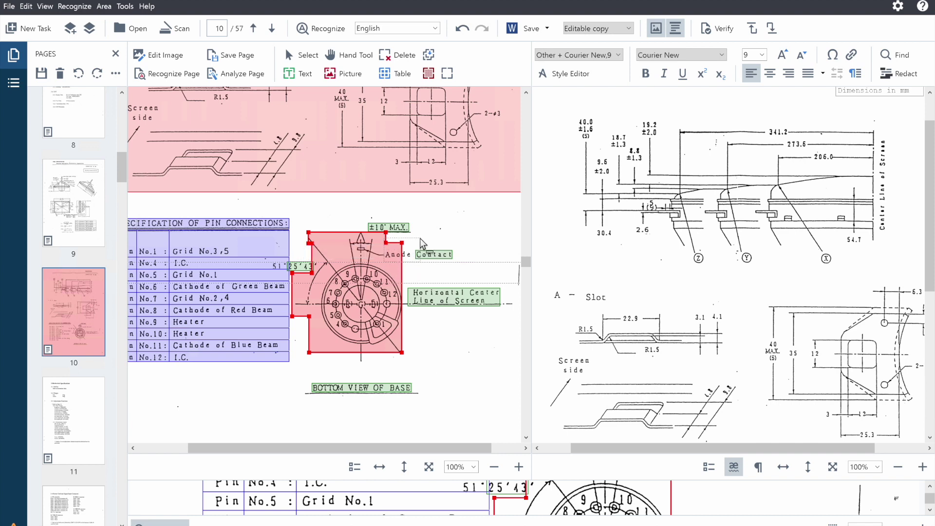
{"action": "left_click_drag", "start_coordinate": [402, 242], "coordinate": [402, 261]}
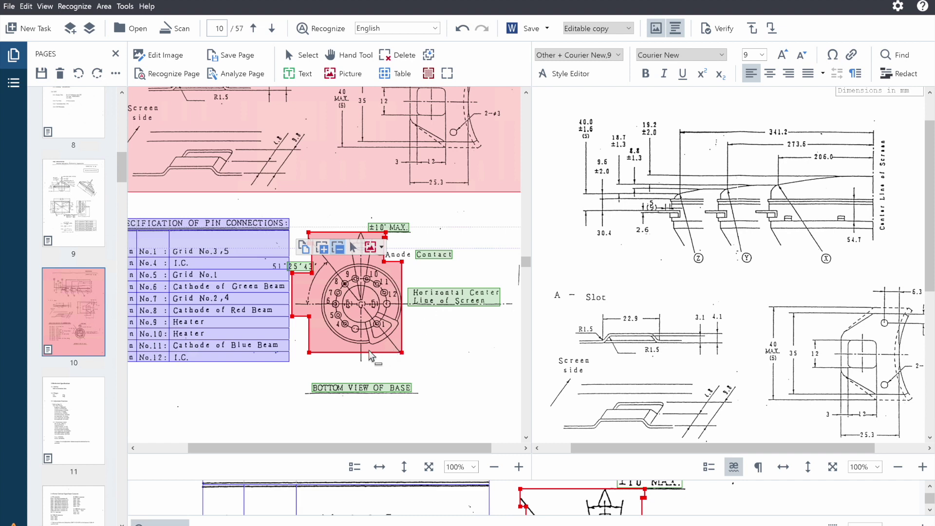
{"action": "left_click_drag", "start_coordinate": [862, 446], "coordinate": [815, 454]}
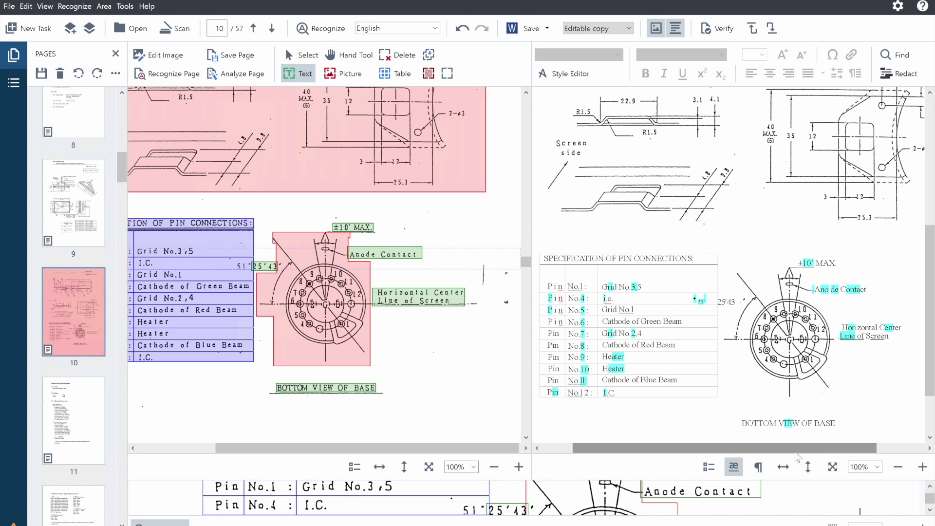
{"action": "left_click_drag", "start_coordinate": [454, 449], "coordinate": [396, 445]}
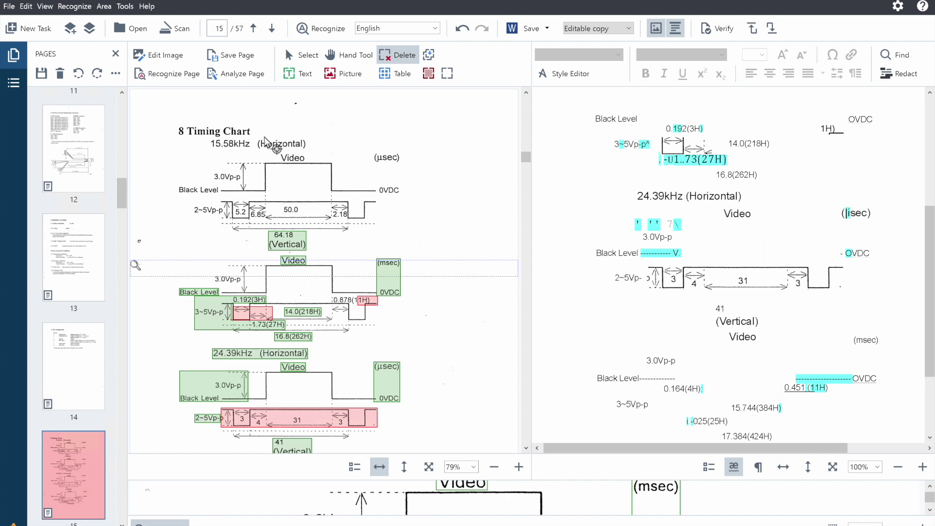
- Draw a background picture area over page 15's 15.58kHz (Horizontal) waveform and raise its upper edge to include the Video label
{"action": "left_click", "coordinate": [296, 56]}
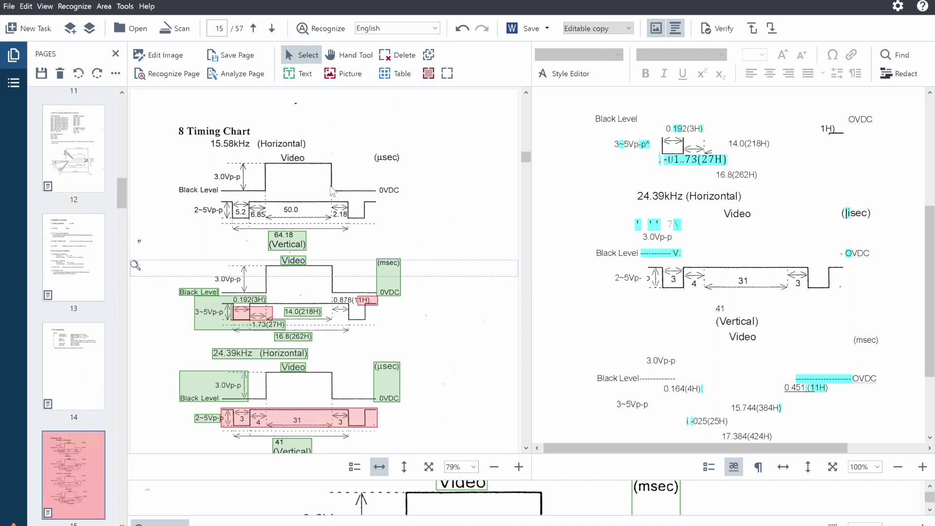
{"action": "left_click", "coordinate": [428, 74]}
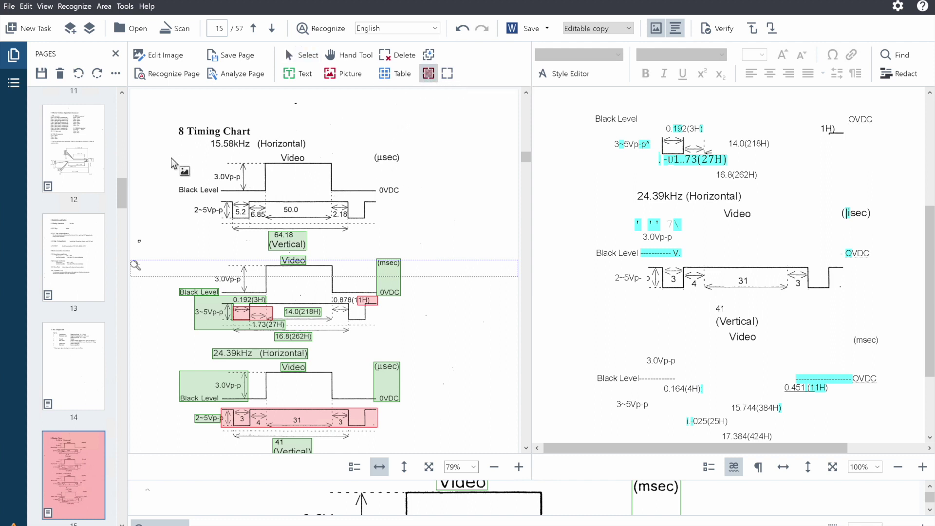
{"action": "mouse_move", "coordinate": [165, 156]}
{"action": "left_mouse_down"}
{"action": "mouse_move", "coordinate": [361, 207]}
{"action": "mouse_move", "coordinate": [419, 210]}
{"action": "mouse_move", "coordinate": [409, 232]}
{"action": "left_mouse_up"}
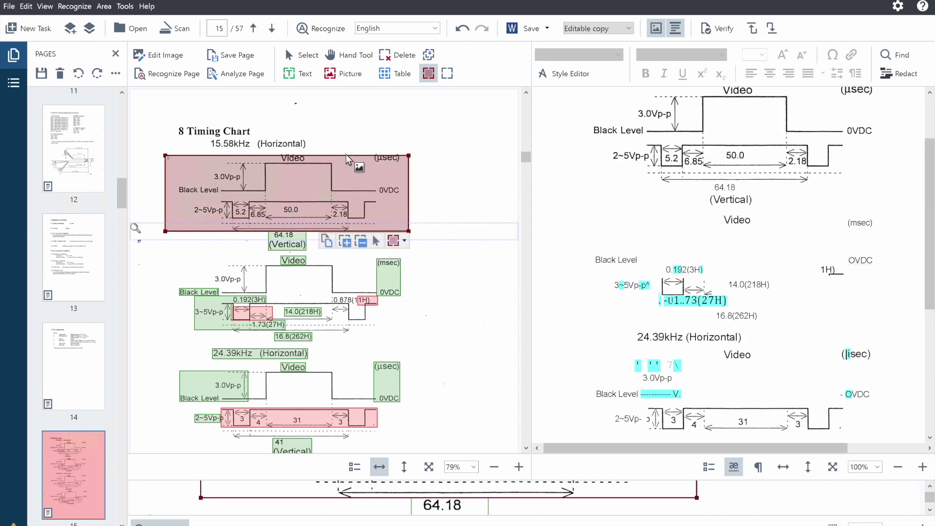
{"action": "left_click_drag", "start_coordinate": [345, 155], "coordinate": [344, 151]}
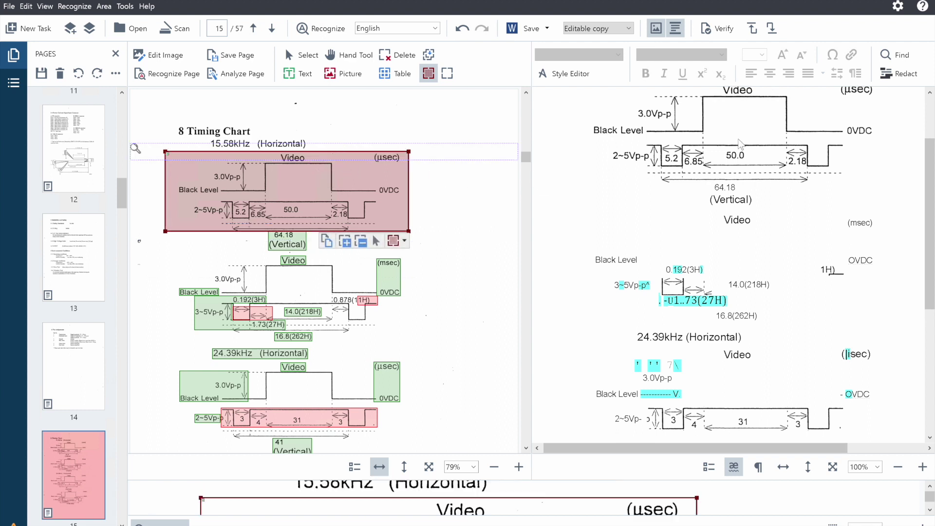
- Add text areas around the (µsec), Video and 0VDC labels of the 15.58kHz horizontal waveform
{"action": "left_click", "coordinate": [299, 73]}
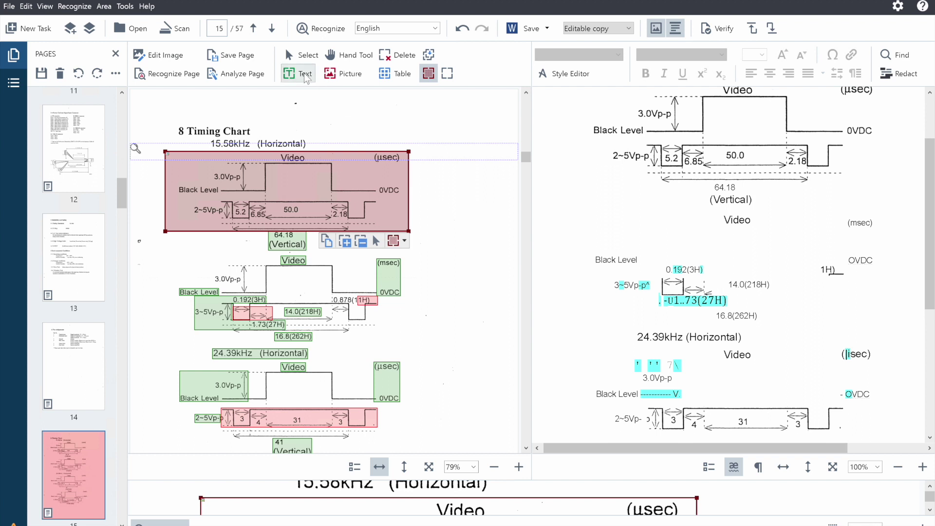
{"action": "left_click_drag", "start_coordinate": [370, 163], "coordinate": [403, 151]}
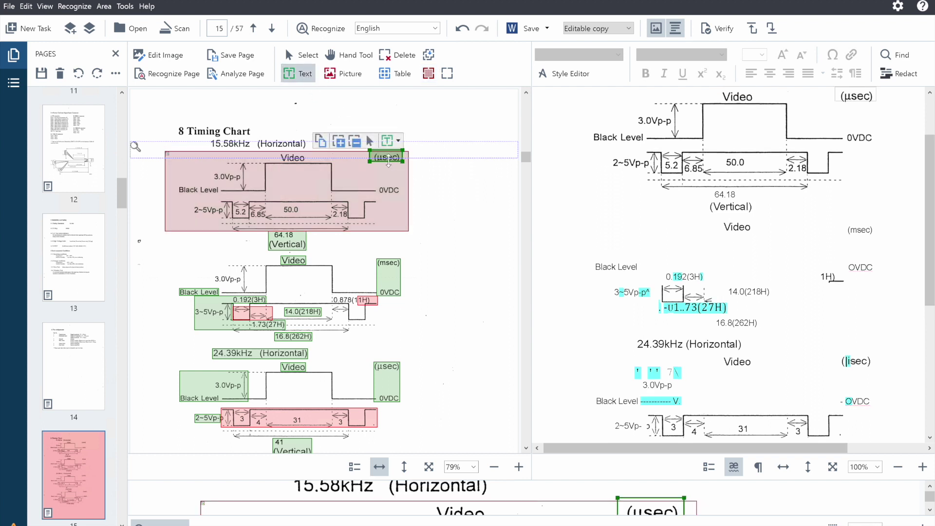
{"action": "left_click", "coordinate": [285, 165]}
{"action": "left_click_drag", "start_coordinate": [276, 153], "coordinate": [311, 162]}
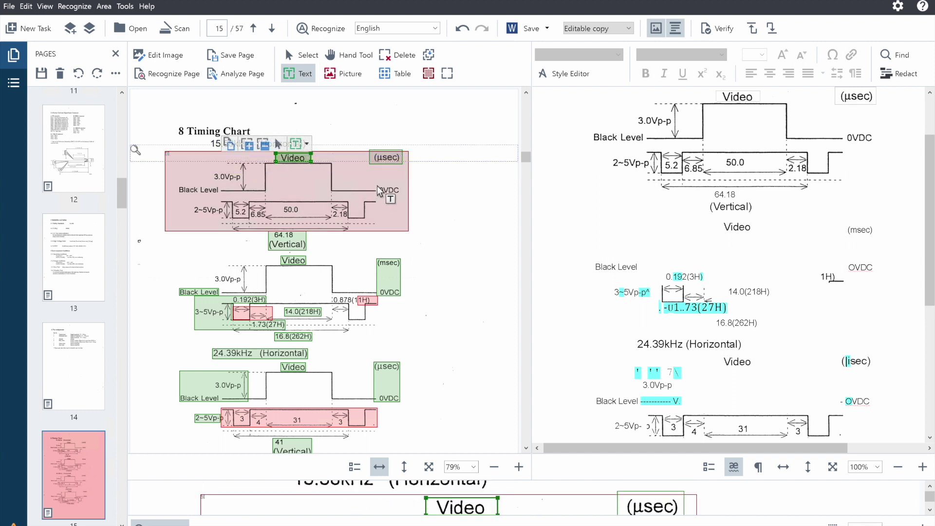
{"action": "left_click", "coordinate": [397, 195]}
{"action": "left_click", "coordinate": [403, 197]}
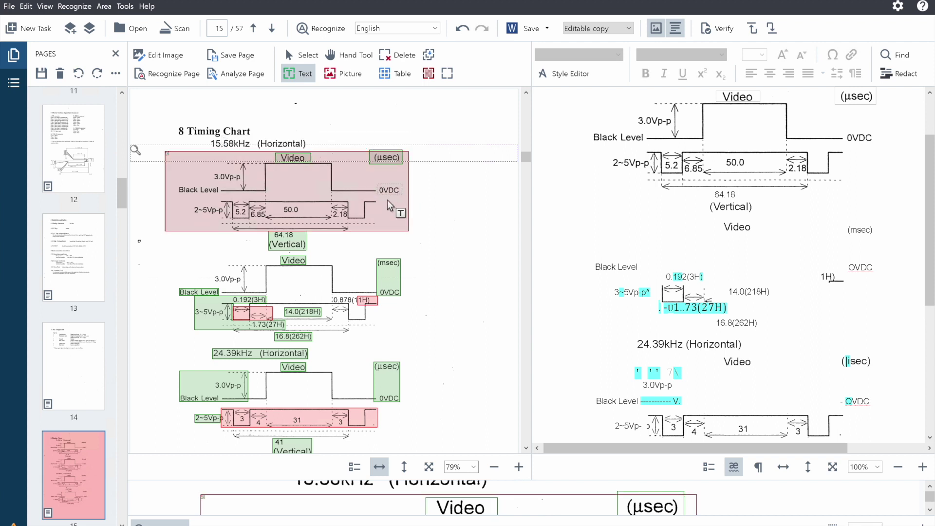
- Add text areas around the waveform's Black Level and 3.0Vp-p labels and recognize page 15 again
{"action": "left_click", "coordinate": [176, 190]}
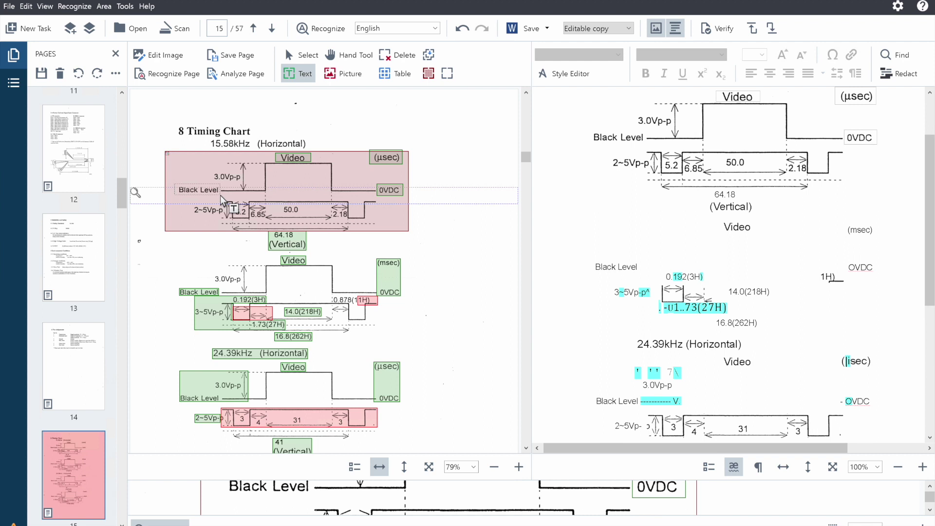
{"action": "left_click", "coordinate": [220, 195]}
{"action": "left_click", "coordinate": [231, 186]}
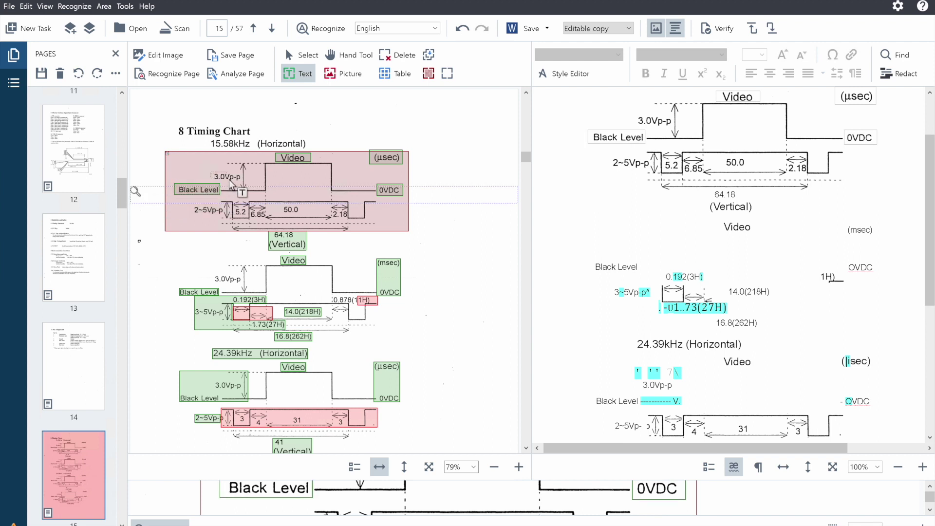
{"action": "left_click", "coordinate": [242, 191]}
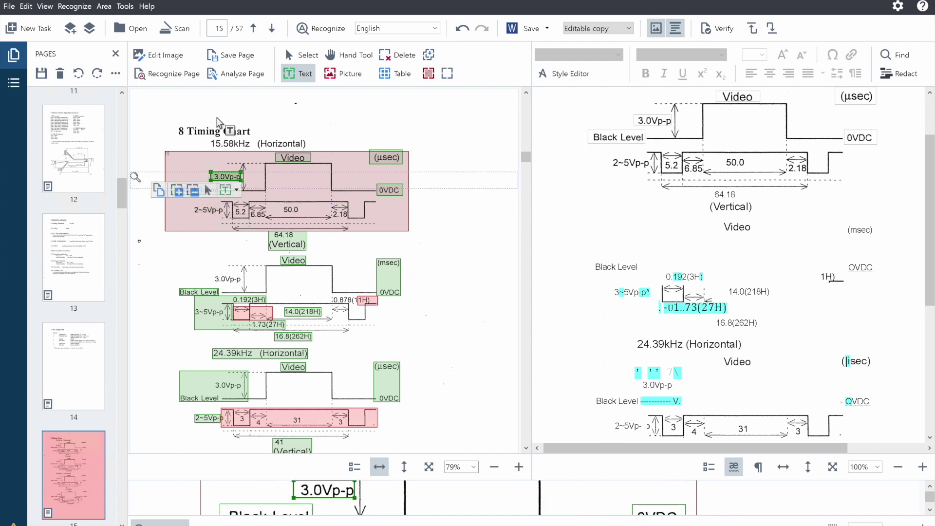
{"action": "left_click", "coordinate": [176, 76]}
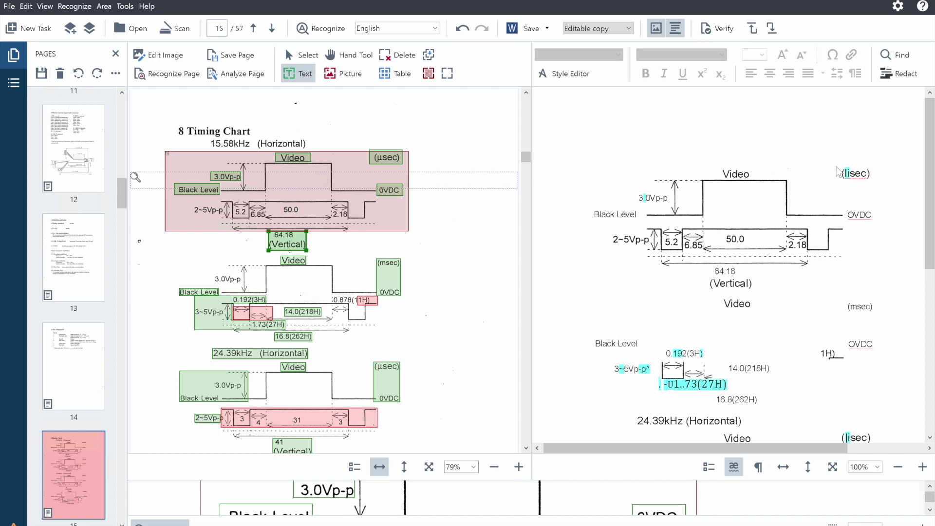
{"action": "double_click", "coordinate": [724, 173]}
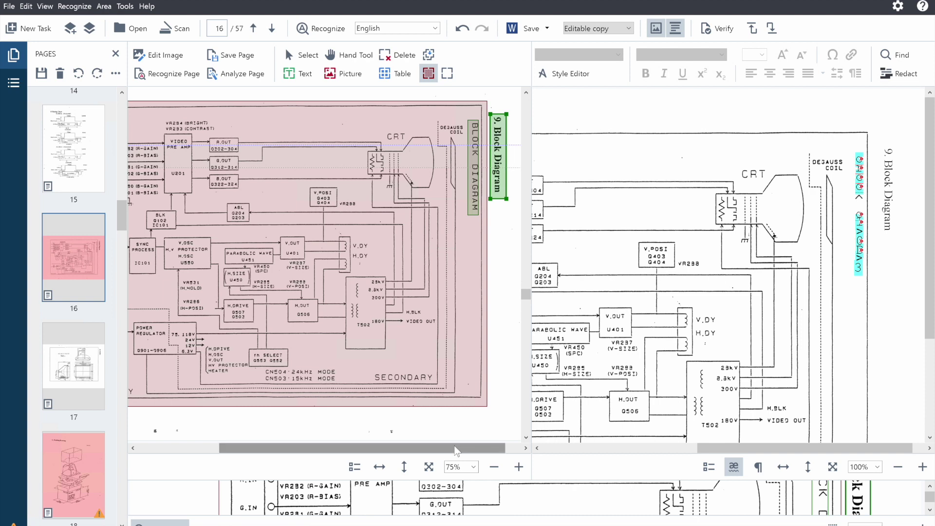
- On page 16, set the vertical BLOCK DIAGRAM text area's orientation to Rotated Right and recognize the page again
{"action": "left_click_drag", "start_coordinate": [457, 450], "coordinate": [409, 451]}
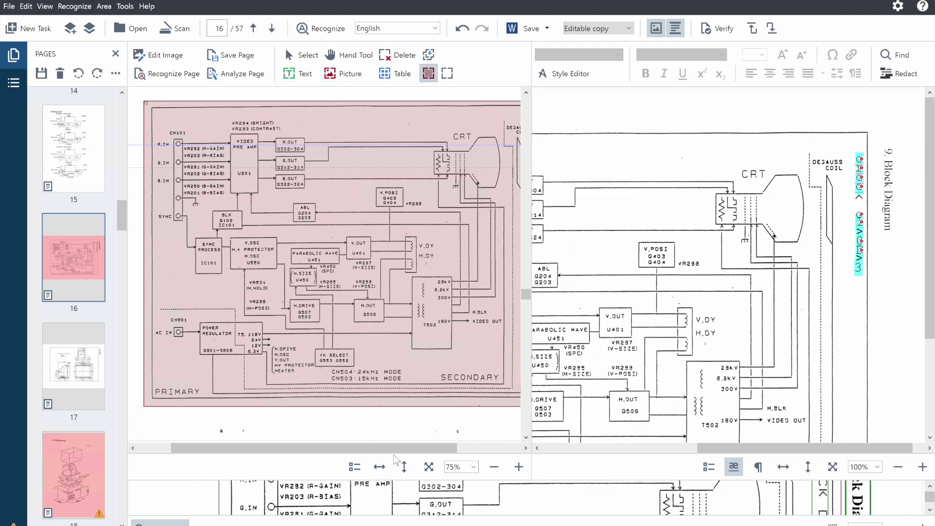
{"action": "left_click_drag", "start_coordinate": [396, 449], "coordinate": [457, 452]}
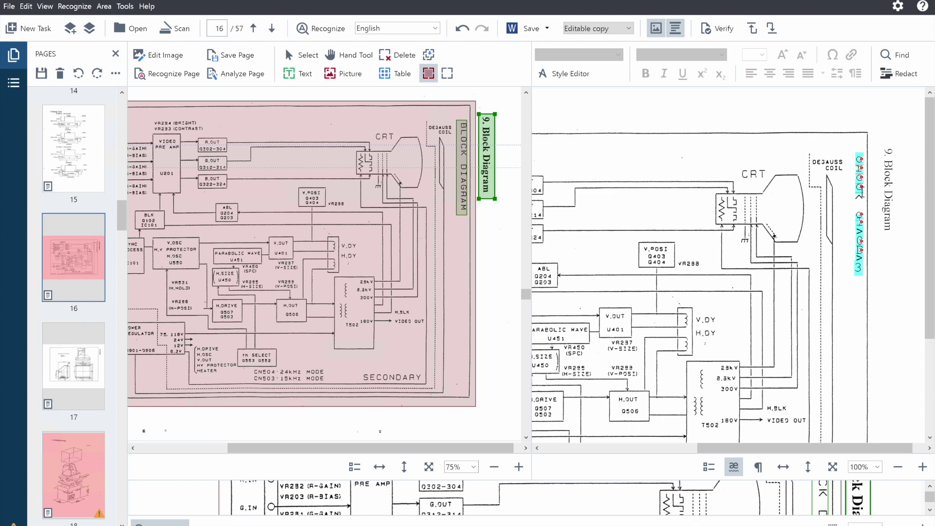
{"action": "left_click", "coordinate": [464, 146]}
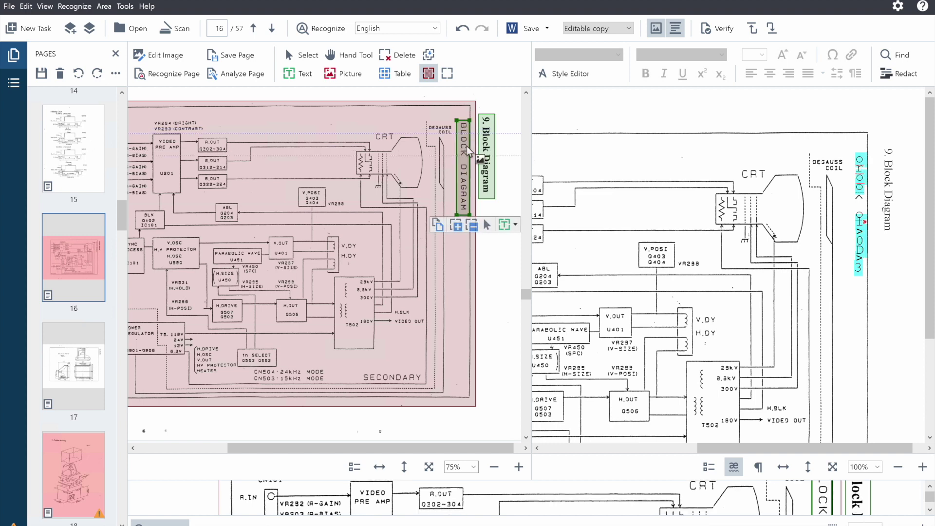
{"action": "right_click", "coordinate": [467, 149]}
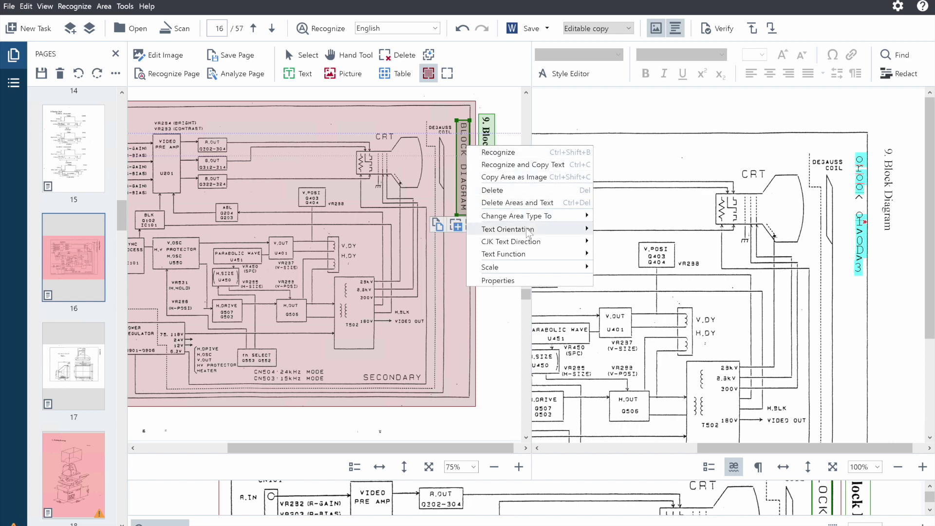
{"action": "mouse_move", "coordinate": [579, 233]}
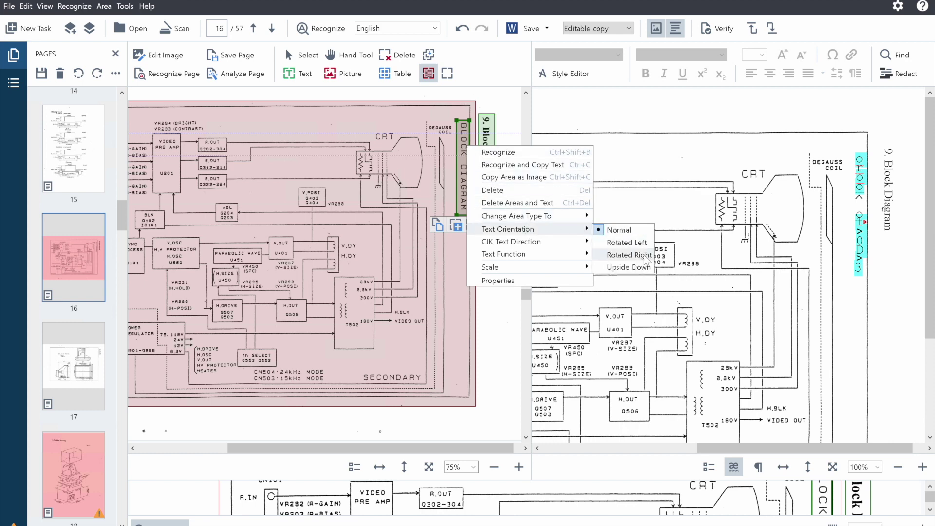
{"action": "left_click", "coordinate": [629, 255]}
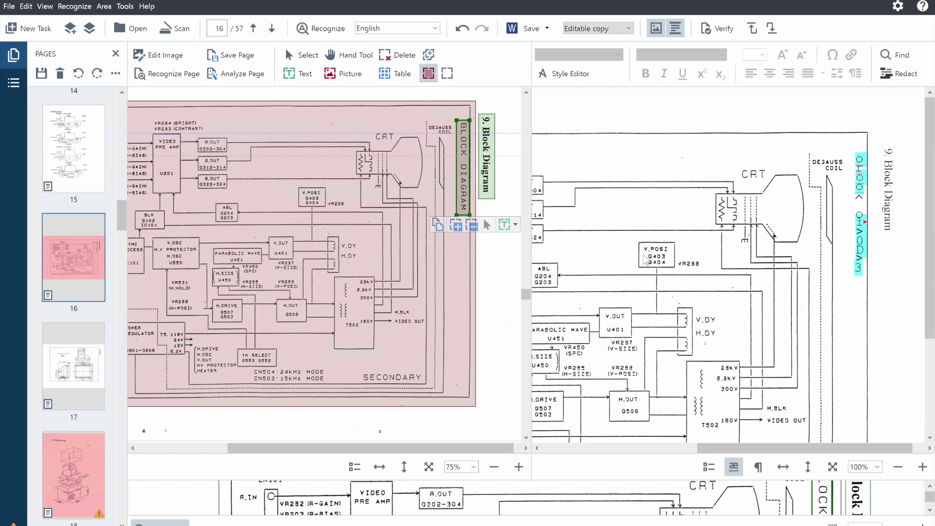
{"action": "left_click", "coordinate": [158, 79]}
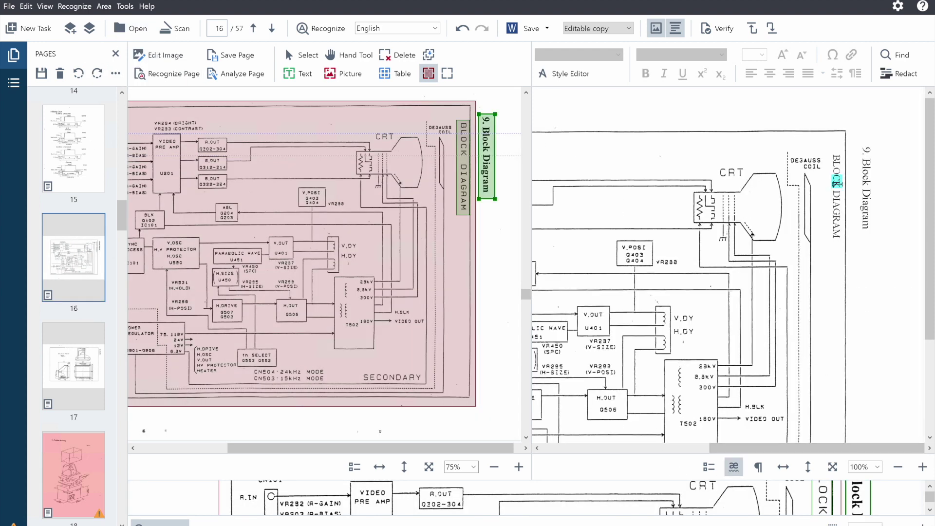
- Check the recognized BLOCK DIAGRAM caption and review the scanned block diagram across its width
{"action": "left_click_drag", "start_coordinate": [838, 171], "coordinate": [840, 199]}
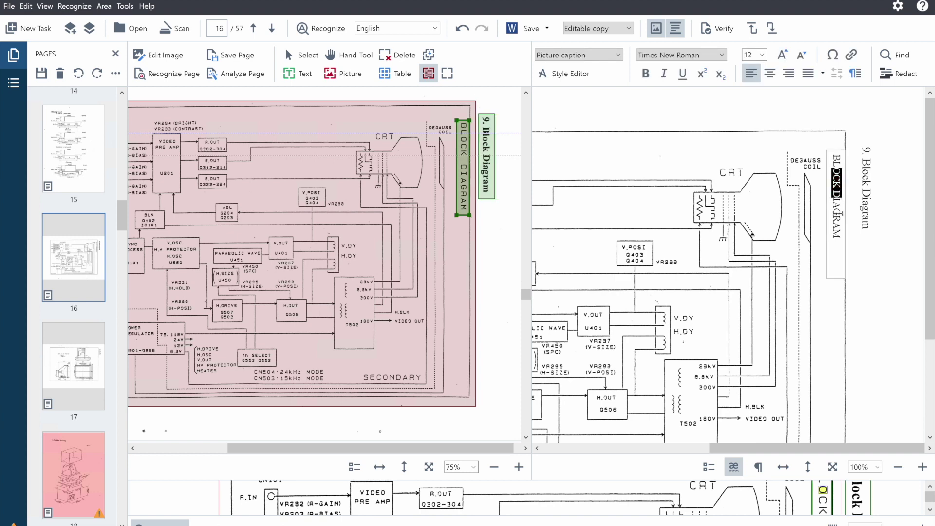
{"action": "left_click", "coordinate": [837, 214]}
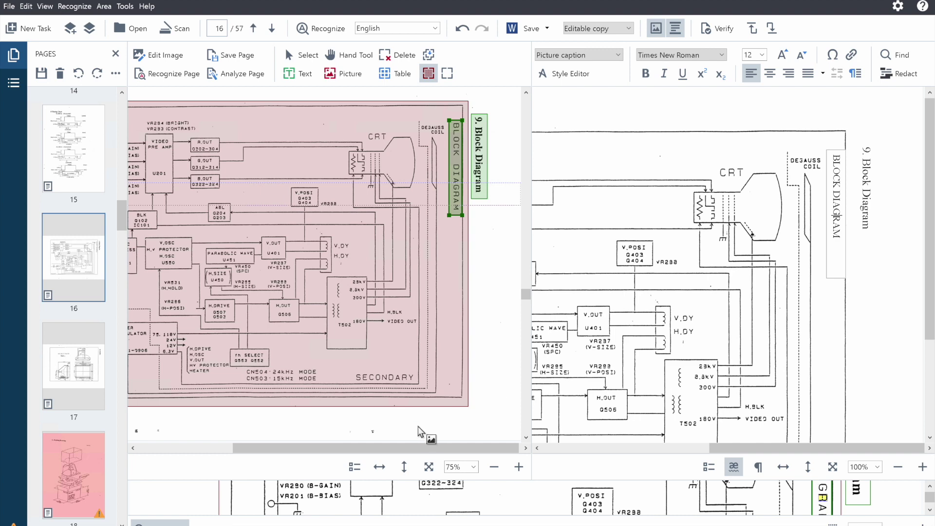
{"action": "left_click_drag", "start_coordinate": [433, 448], "coordinate": [407, 448]}
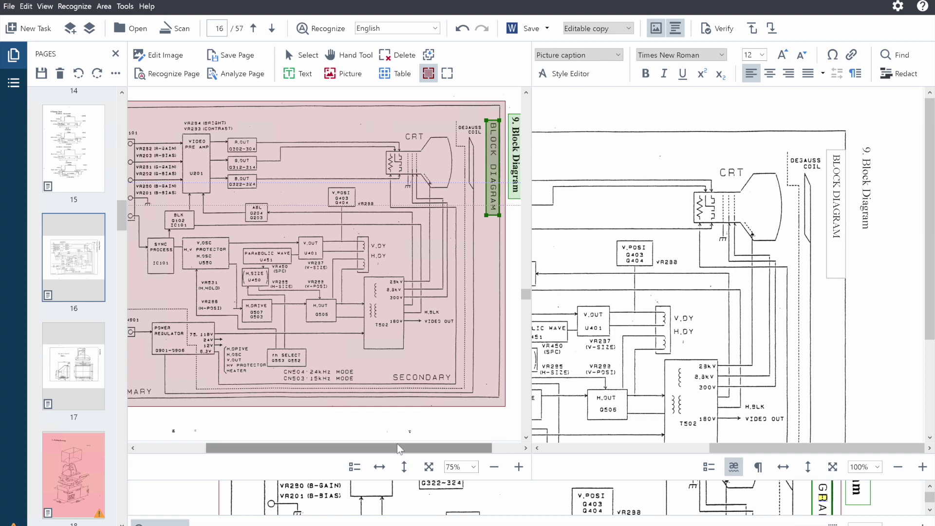
{"action": "left_click_drag", "start_coordinate": [396, 447], "coordinate": [345, 447]}
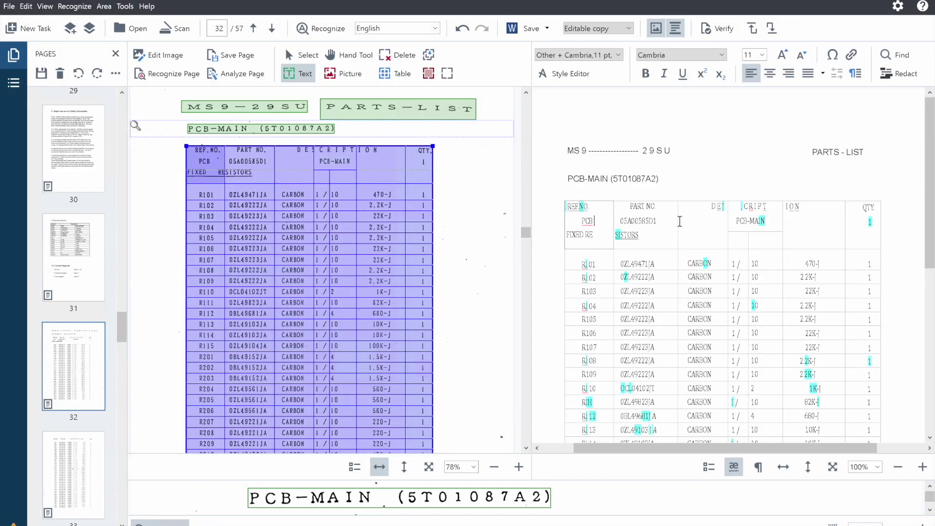
{"action": "scroll", "coordinate": [679, 220], "scroll_direction": "down", "scroll_amount": 1}
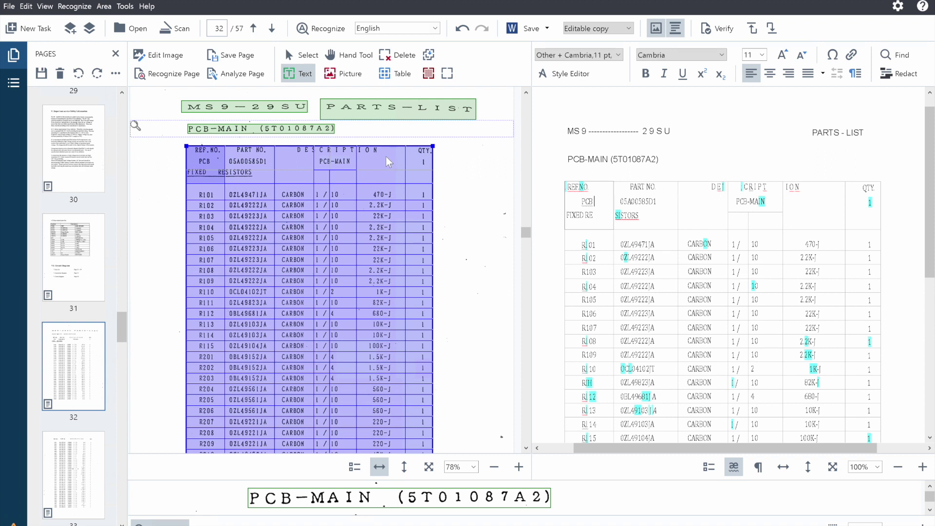
{"action": "left_click", "coordinate": [316, 155]}
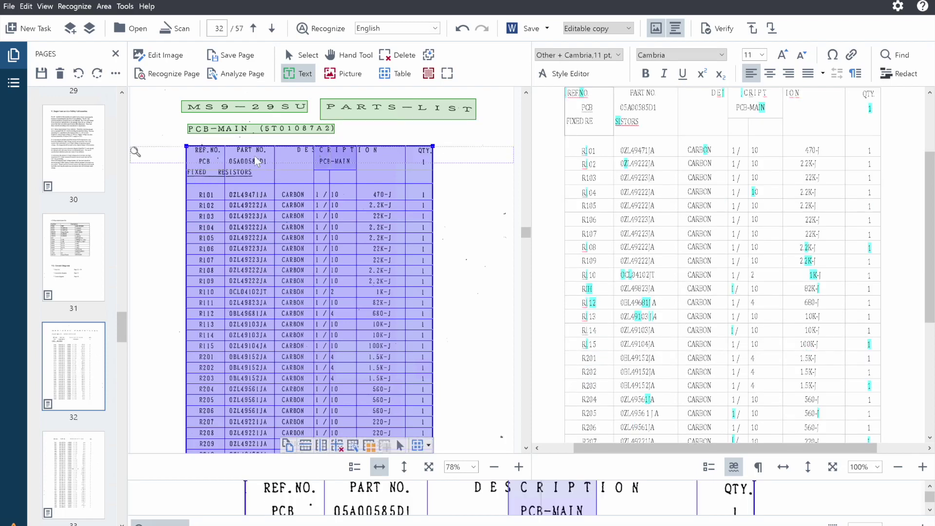
{"action": "left_click", "coordinate": [299, 57]}
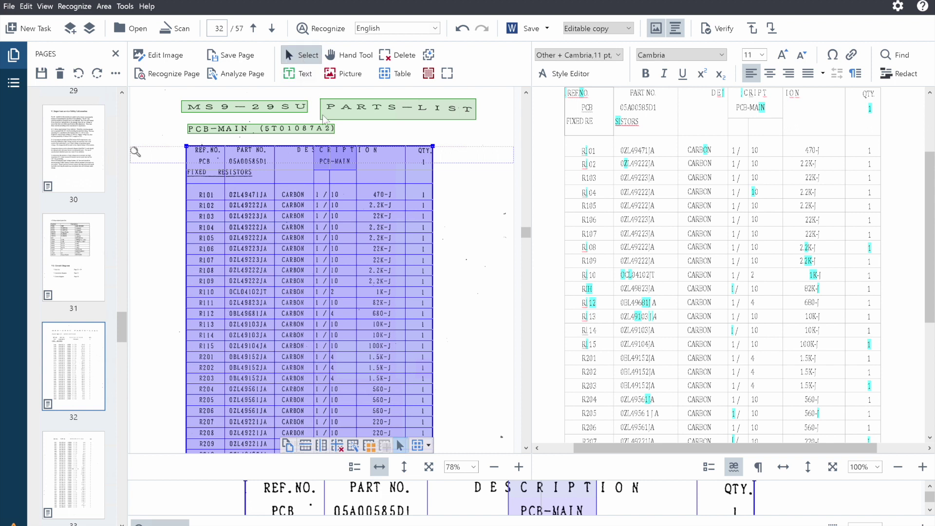
{"action": "left_click", "coordinate": [312, 161]}
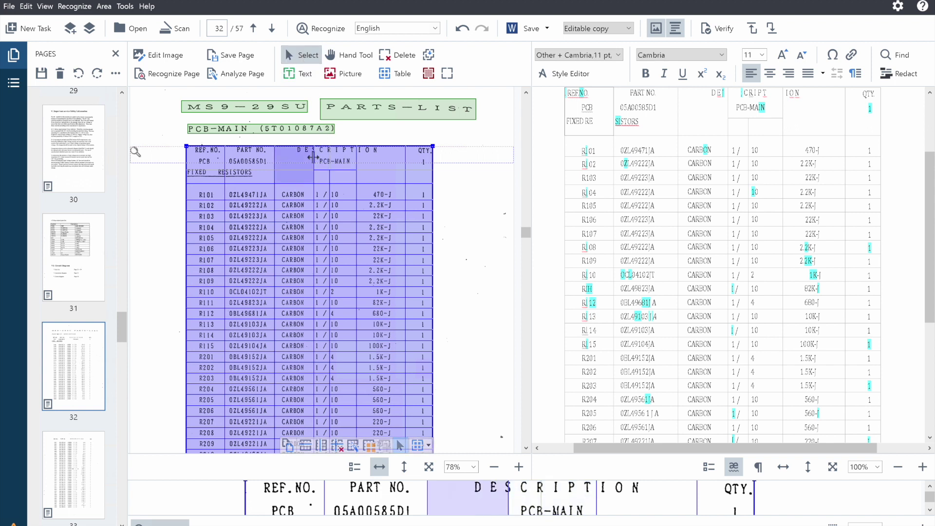
{"action": "scroll", "coordinate": [329, 316], "scroll_direction": "down", "scroll_amount": 1}
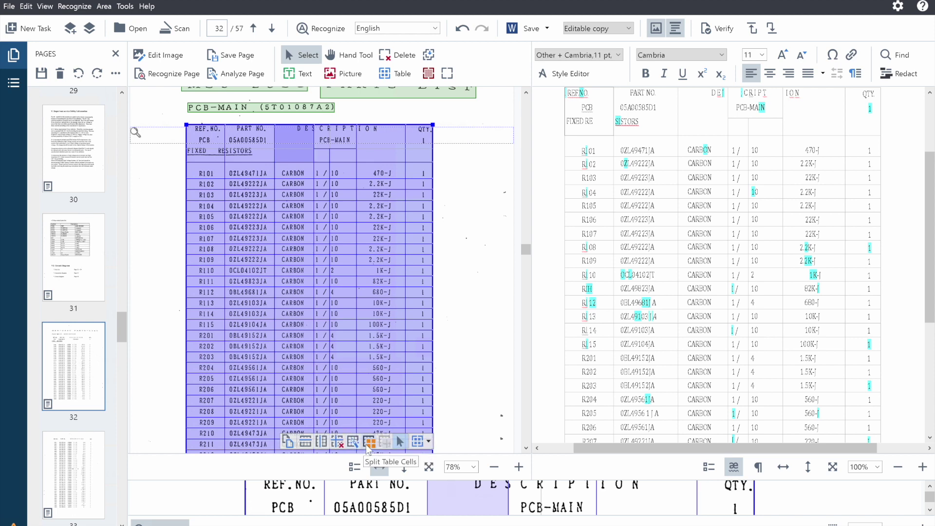
{"action": "left_click", "coordinate": [428, 442]}
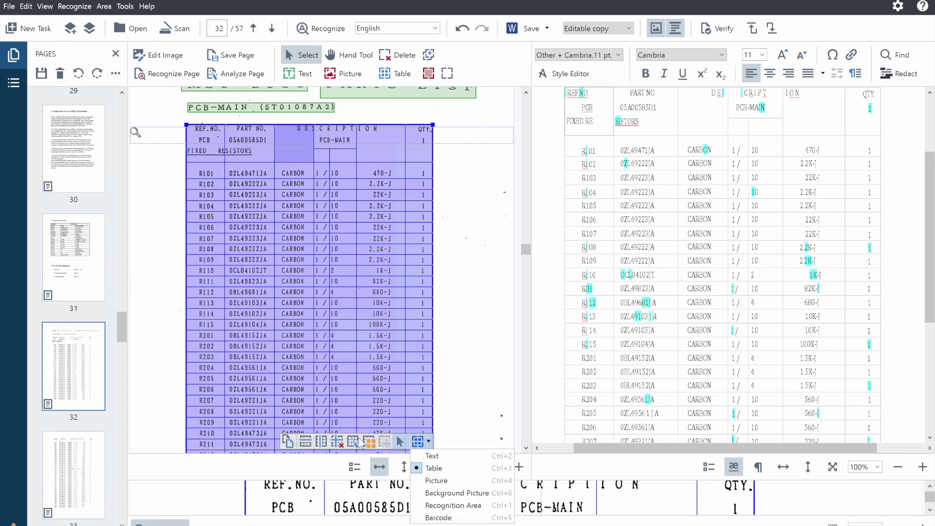
{"action": "left_click", "coordinate": [445, 283]}
{"action": "left_click", "coordinate": [343, 384]}
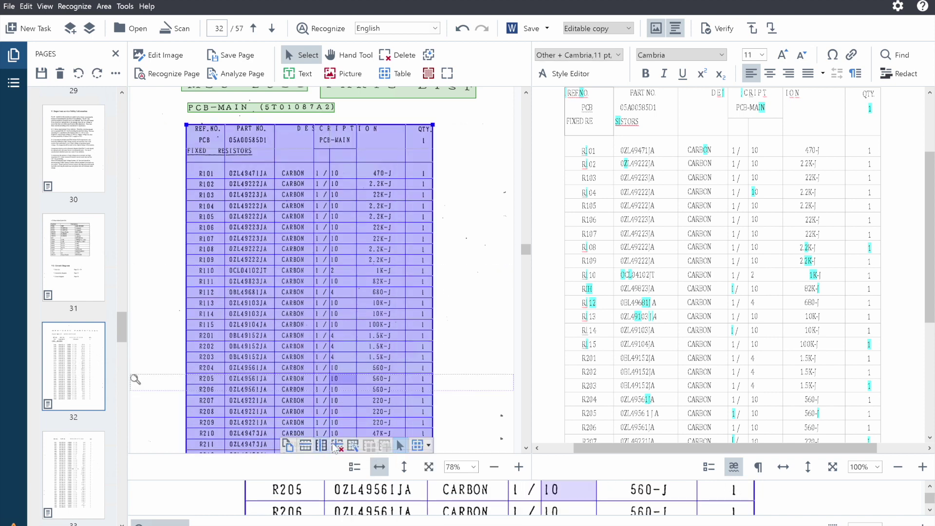
{"action": "left_click", "coordinate": [337, 445]}
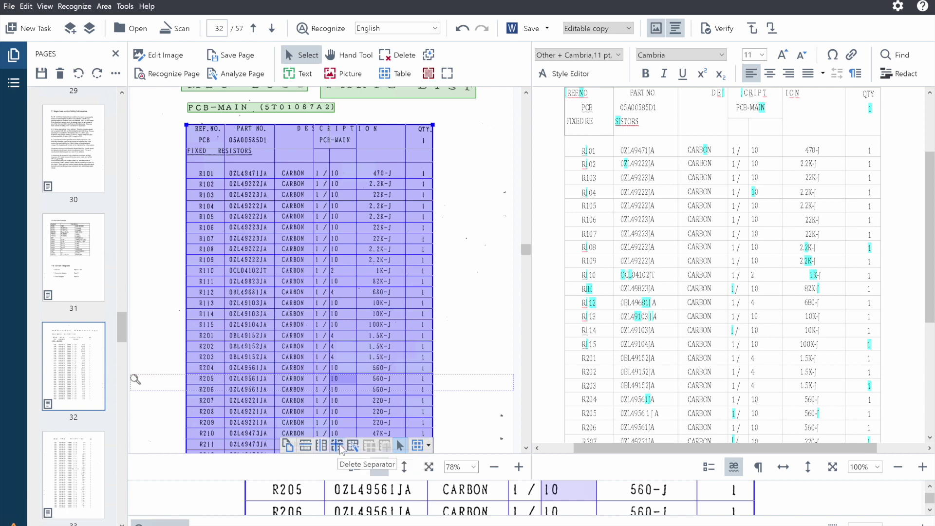
- Split the merged table cells under DESCRIPTION on both sides of the PCB-MAIN cell on page 32
{"action": "left_click", "coordinate": [358, 139]}
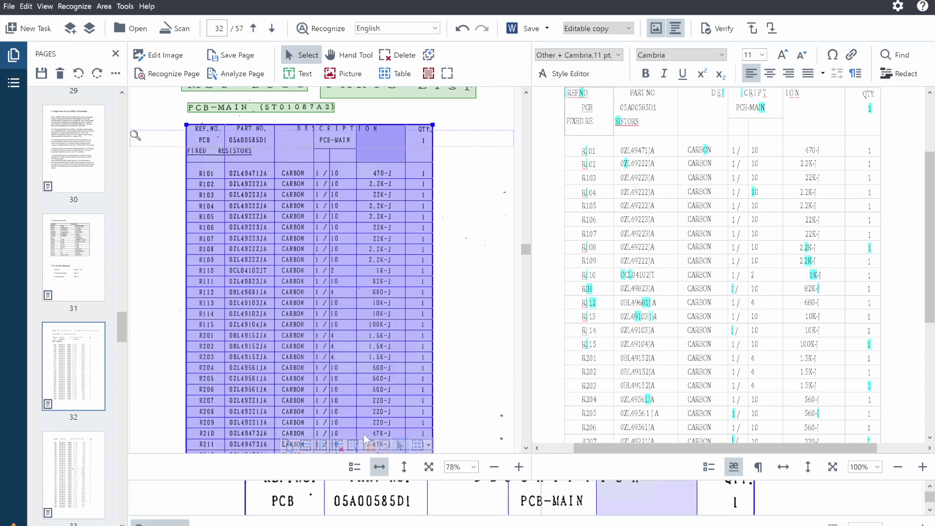
{"action": "left_click", "coordinate": [371, 447]}
{"action": "left_click", "coordinate": [304, 148]}
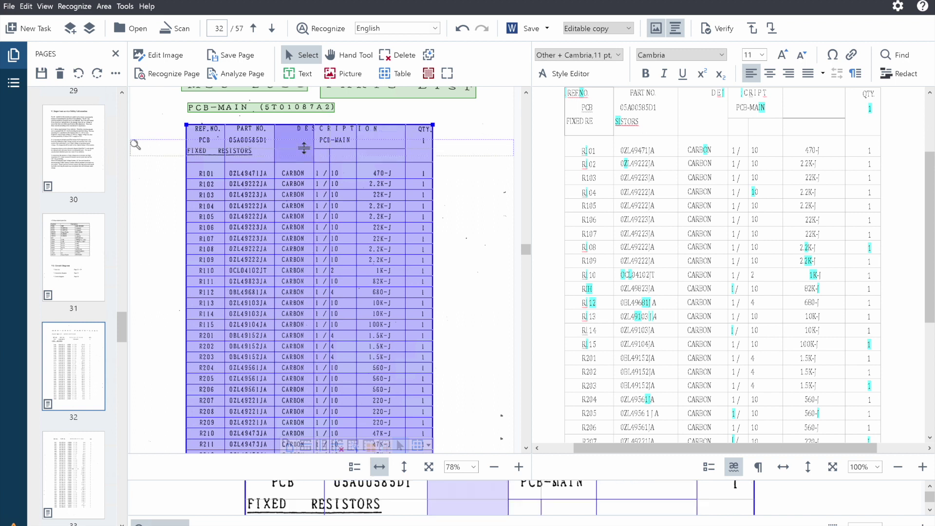
{"action": "left_click", "coordinate": [370, 446]}
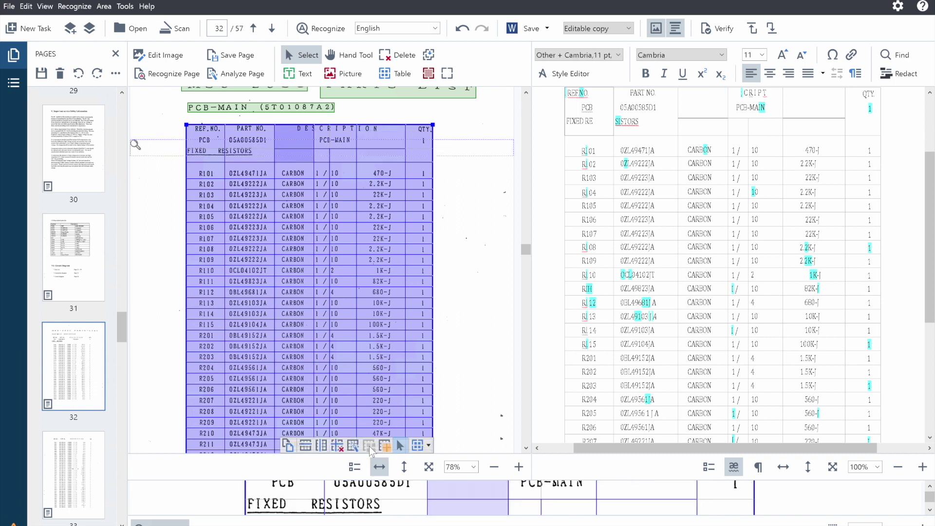
- Delete the vertical separator to the right of the CARBON column in the parts table and undo the deletion
{"action": "left_click", "coordinate": [314, 137]}
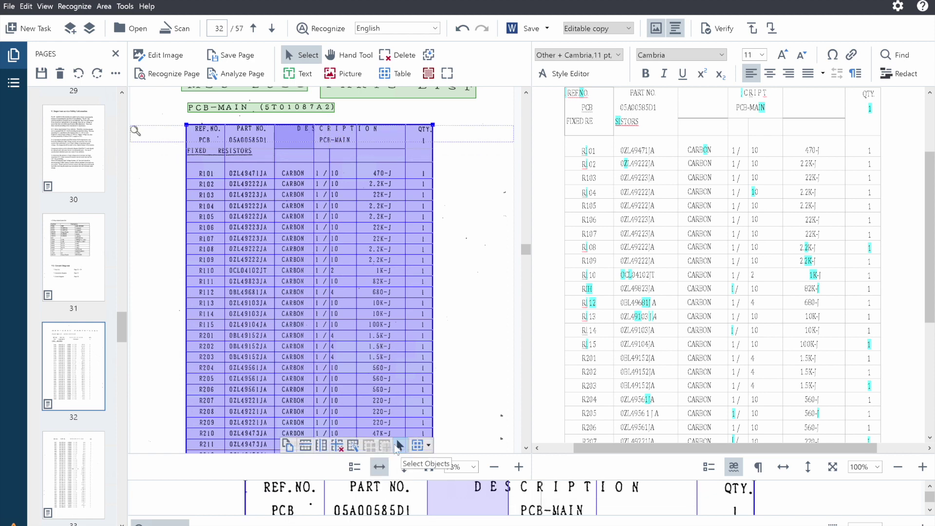
{"action": "left_click", "coordinate": [336, 446]}
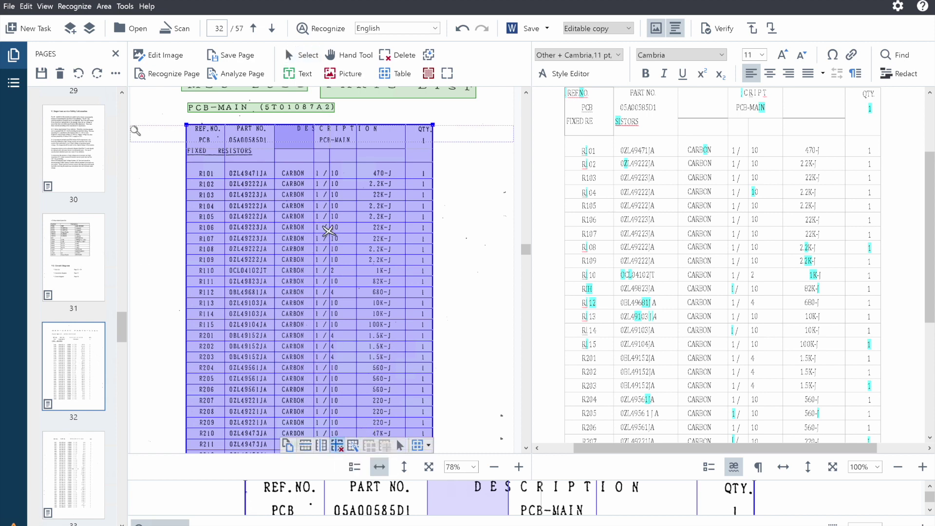
{"action": "left_click", "coordinate": [314, 138]}
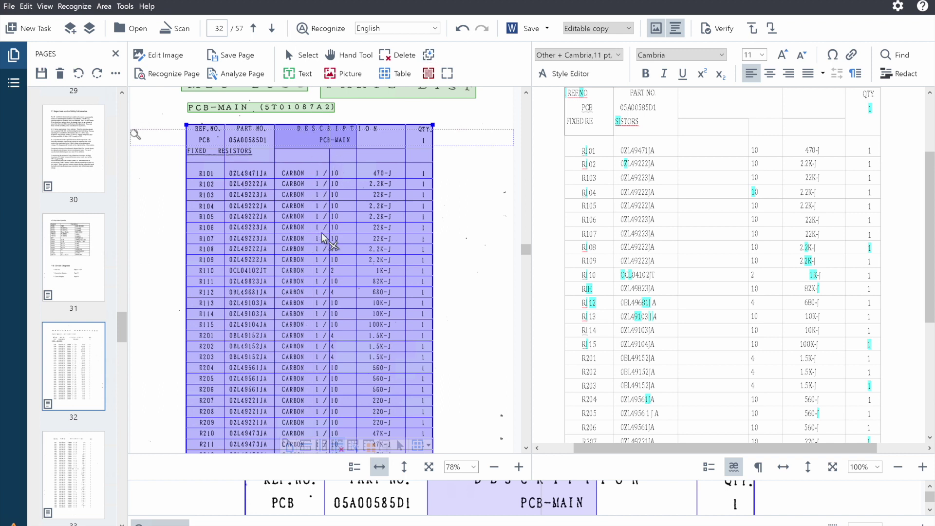
{"action": "left_click", "coordinate": [461, 29]}
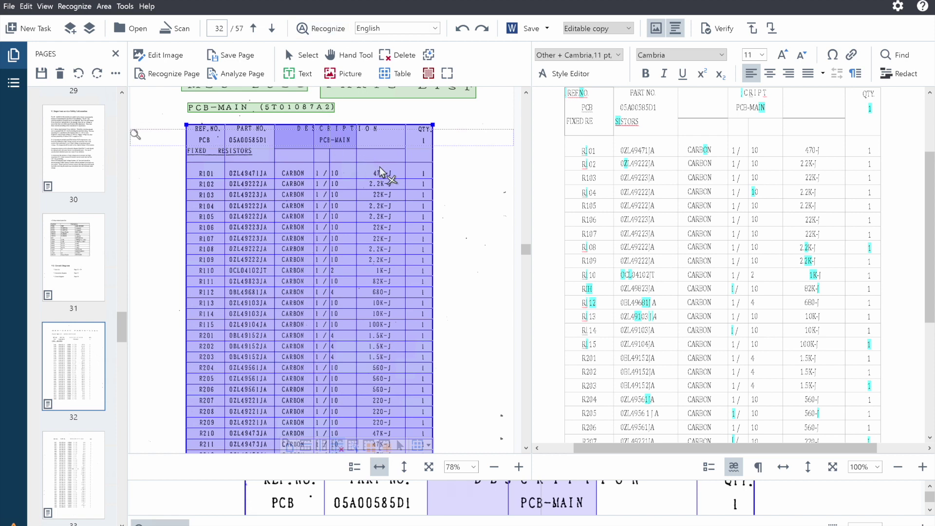
{"action": "scroll", "coordinate": [363, 217], "scroll_direction": "down", "scroll_amount": 3}
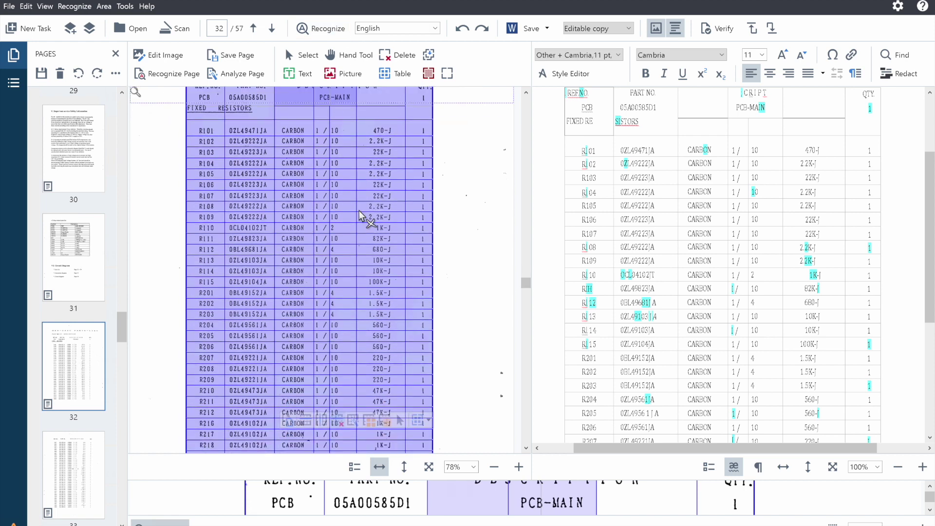
{"action": "scroll", "coordinate": [362, 217], "scroll_direction": "up", "scroll_amount": 2}
{"action": "scroll", "coordinate": [363, 216], "scroll_direction": "up", "scroll_amount": 1}
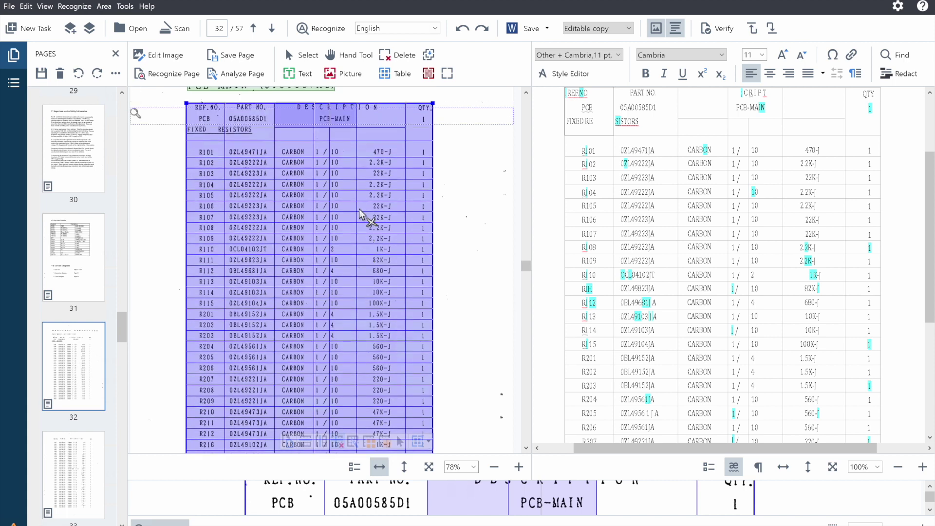
{"action": "scroll", "coordinate": [363, 217], "scroll_direction": "up", "scroll_amount": 1}
{"action": "scroll", "coordinate": [363, 213], "scroll_direction": "up", "scroll_amount": 1}
{"action": "scroll", "coordinate": [367, 210], "scroll_direction": "down", "scroll_amount": 1}
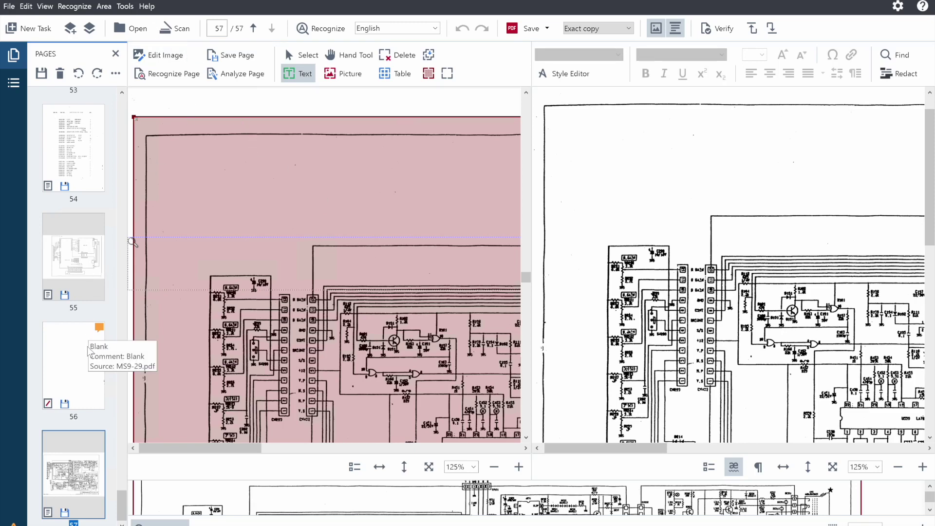
- In the PDF format options, keep PDF/A-2b and set custom image quality with reduction of the original resolution turned off
{"action": "left_click", "coordinate": [120, 9]}
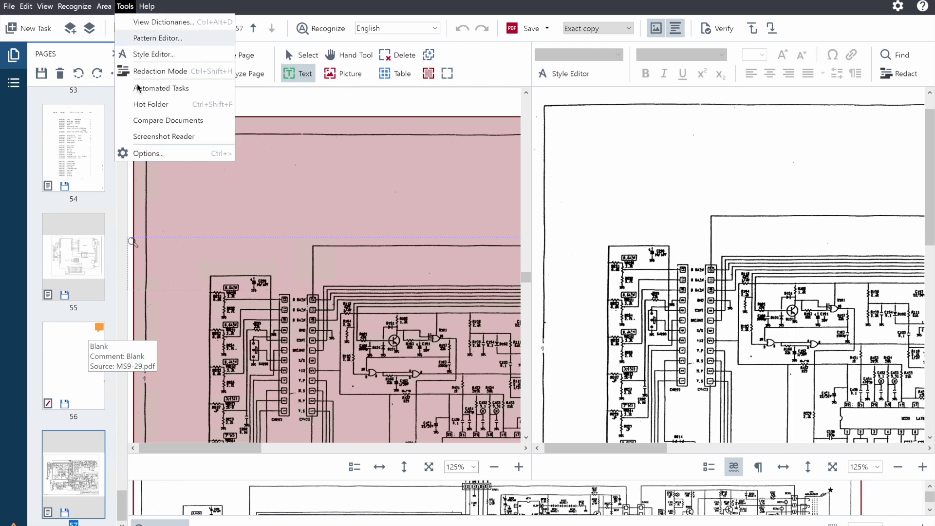
{"action": "left_click", "coordinate": [150, 154]}
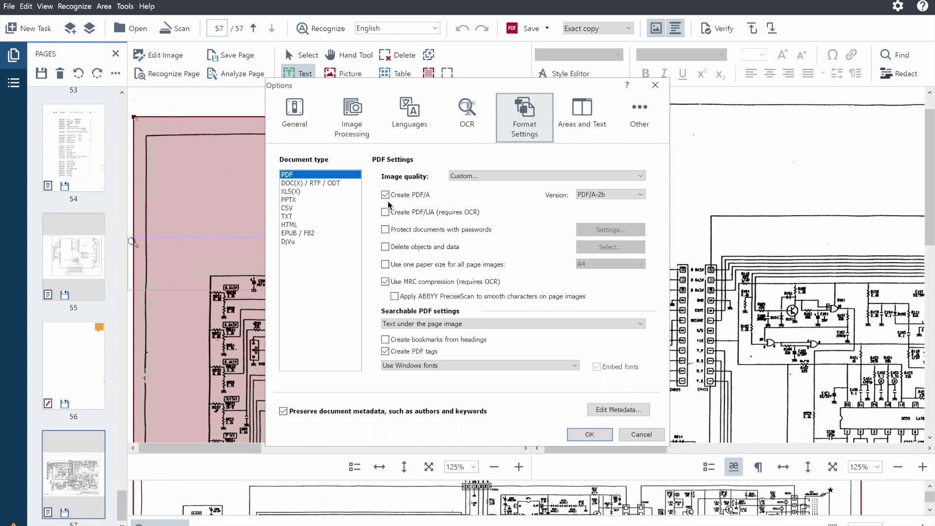
{"action": "left_click", "coordinate": [620, 194]}
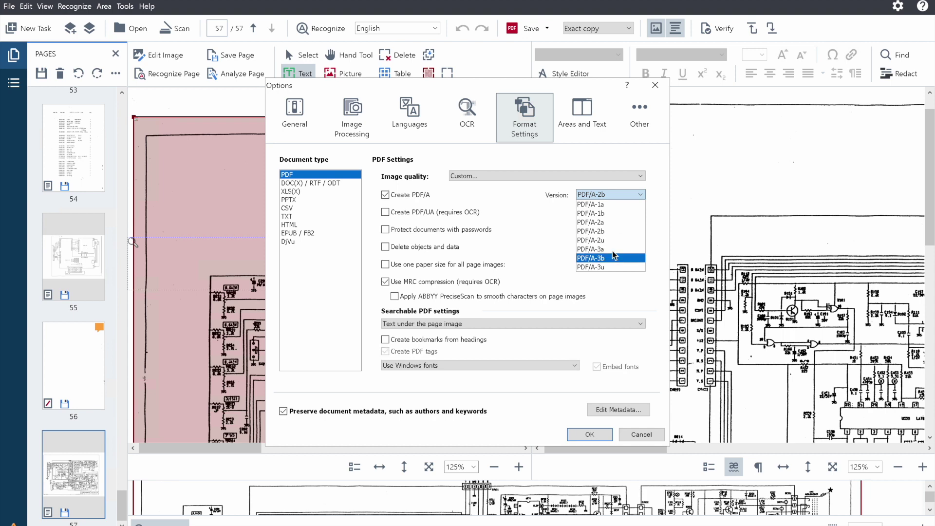
{"action": "left_click", "coordinate": [615, 195]}
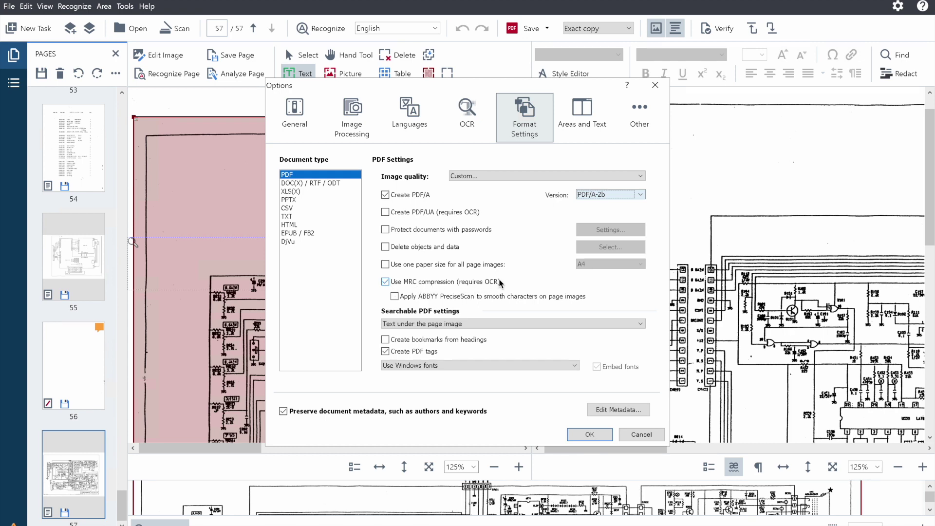
{"action": "left_click", "coordinate": [521, 176]}
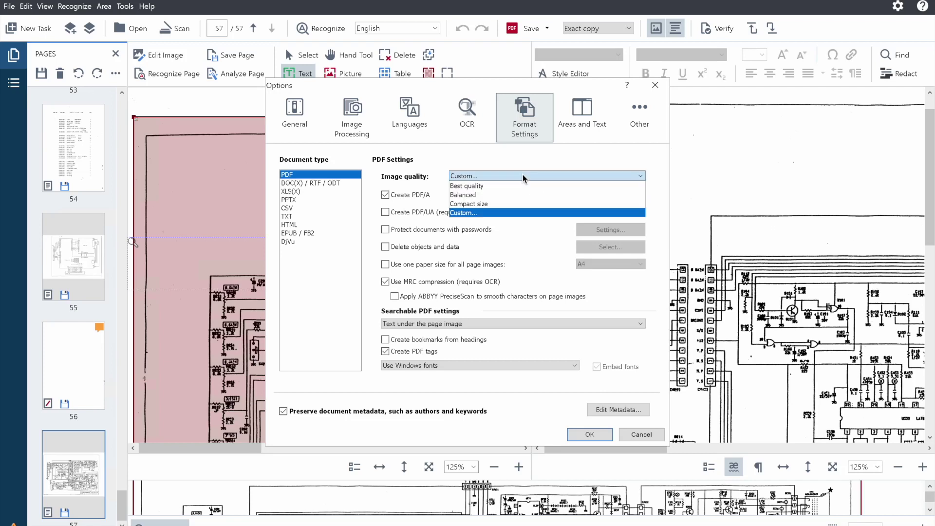
{"action": "left_click", "coordinate": [497, 212]}
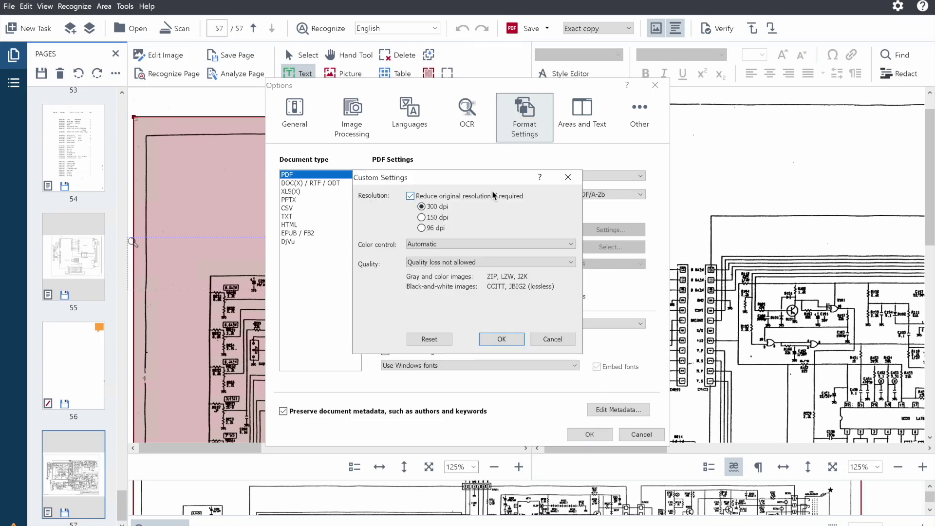
{"action": "left_click", "coordinate": [490, 195]}
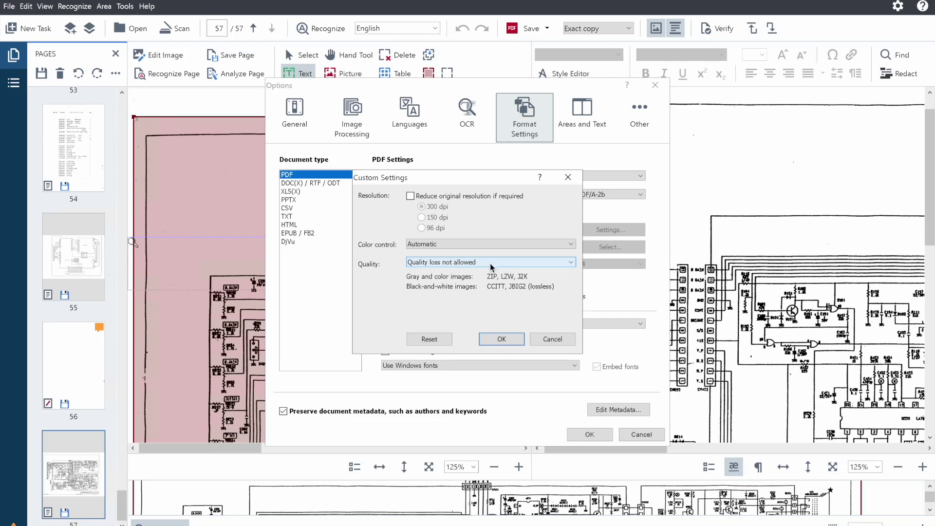
{"action": "left_click", "coordinate": [501, 340]}
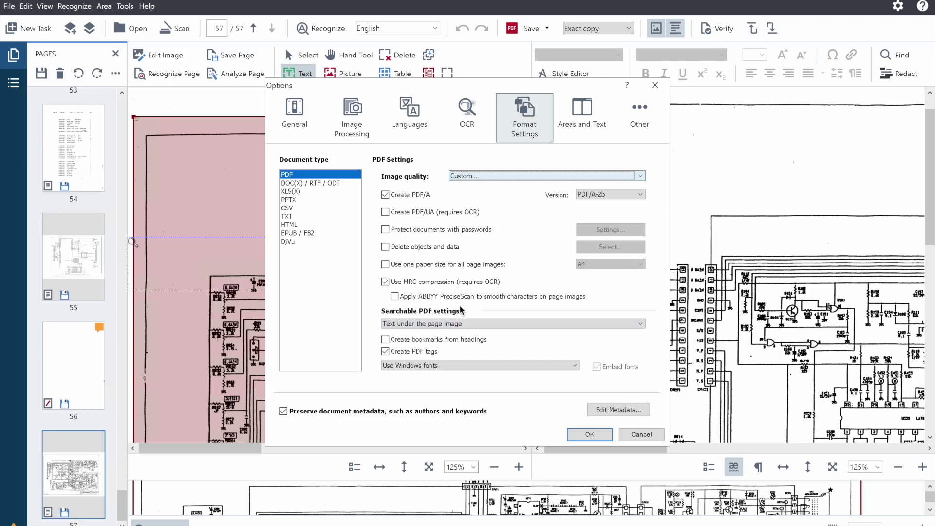
- Keep Text under the page image as the searchable PDF setting and apply the options
{"action": "left_click", "coordinate": [486, 324]}
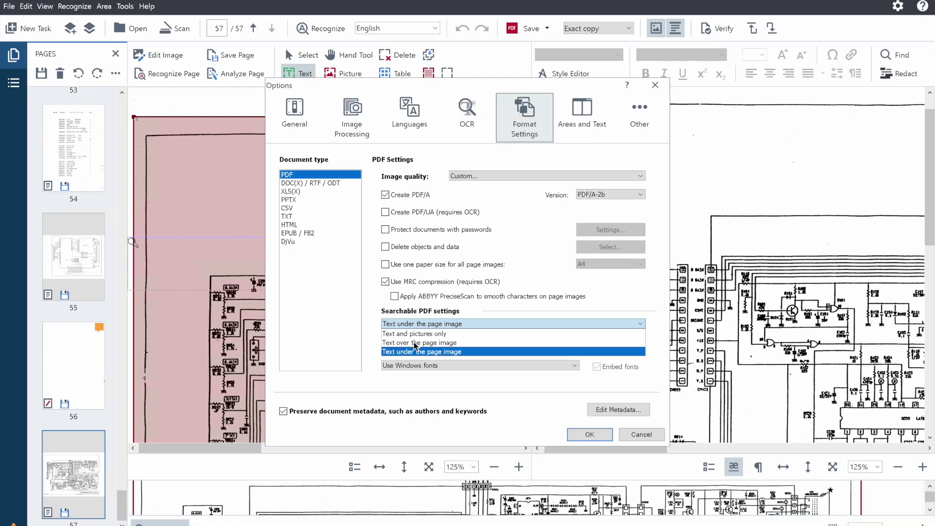
{"action": "left_click", "coordinate": [454, 351]}
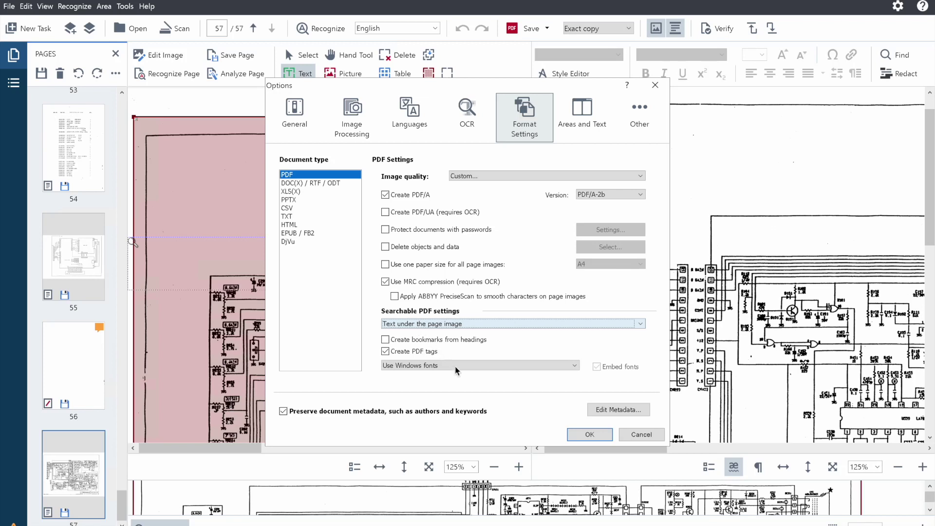
{"action": "left_click", "coordinate": [579, 434]}
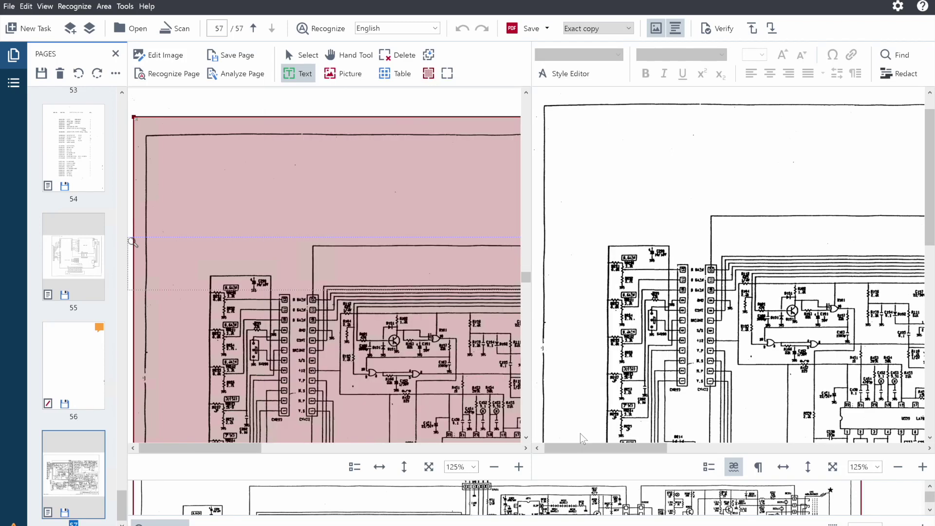
- Start saving the document to the desktop as a searchable PDF named MS9-29_Searchable.pdf
{"action": "left_click", "coordinate": [8, 6]}
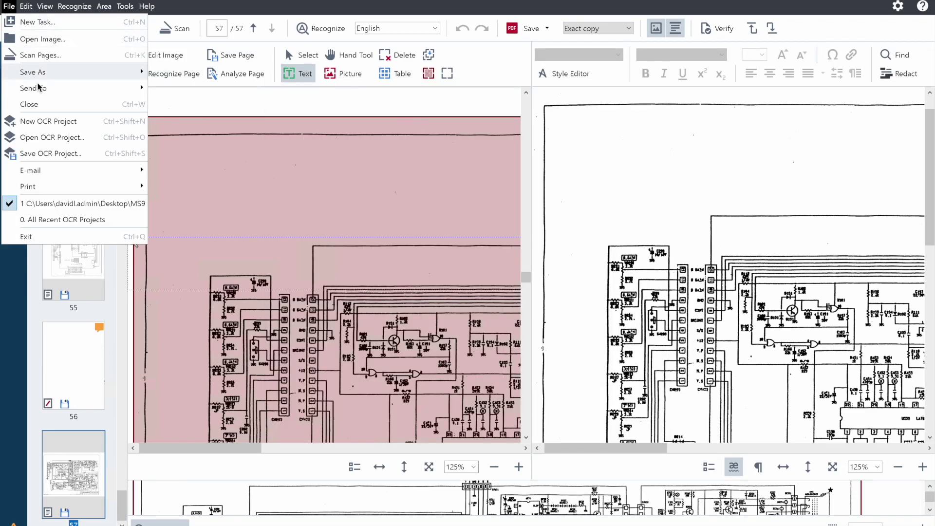
{"action": "mouse_move", "coordinate": [63, 74]}
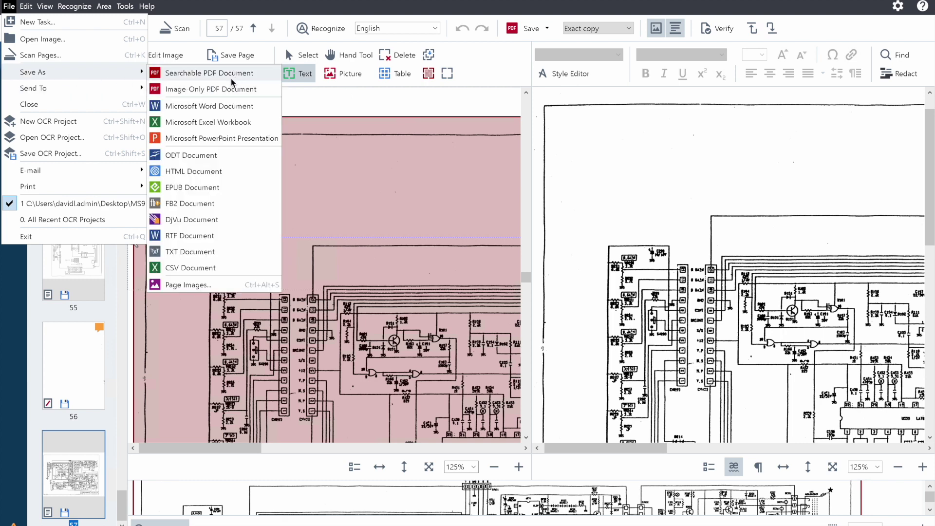
{"action": "left_click", "coordinate": [246, 74]}
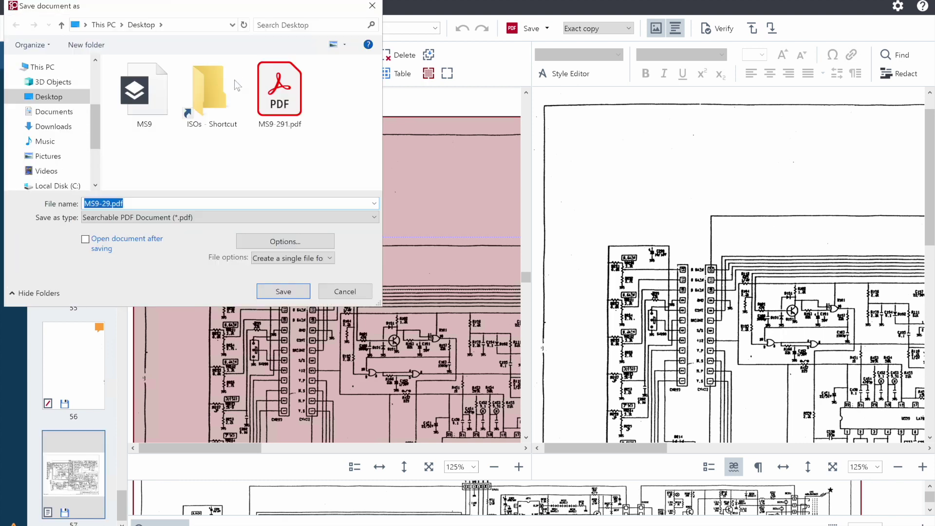
{"action": "left_click", "coordinate": [107, 203]}
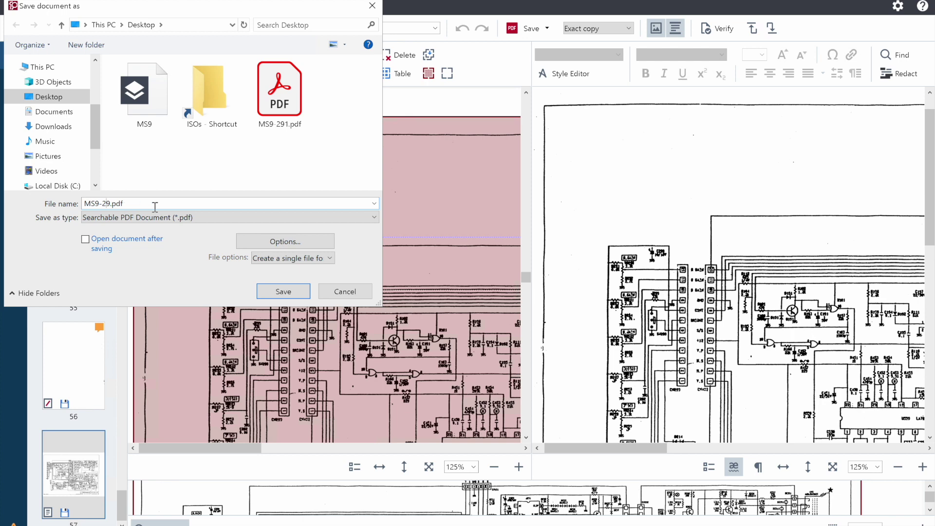
{"action": "key", "text": "Right"}
{"action": "type", "text": "_Searchable"}
- Review the PDF options and custom image quality settings, discard both dialogs, and save the searchable PDF
{"action": "left_click", "coordinate": [253, 236]}
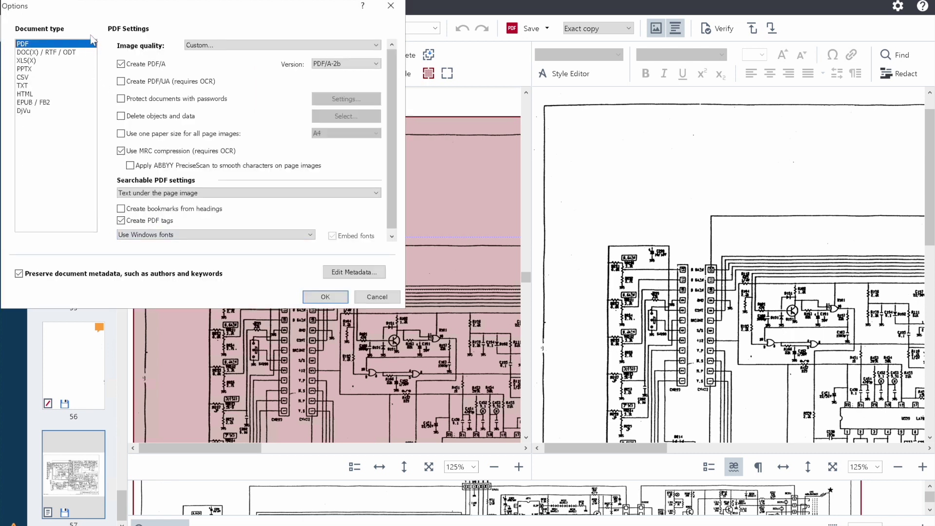
{"action": "left_click", "coordinate": [394, 8]}
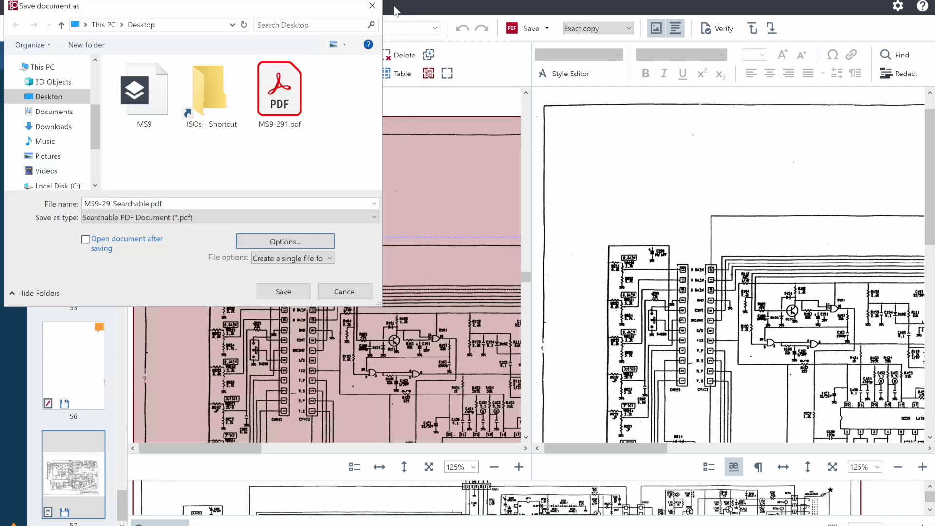
{"action": "left_click", "coordinate": [280, 242]}
{"action": "left_click", "coordinate": [317, 45]}
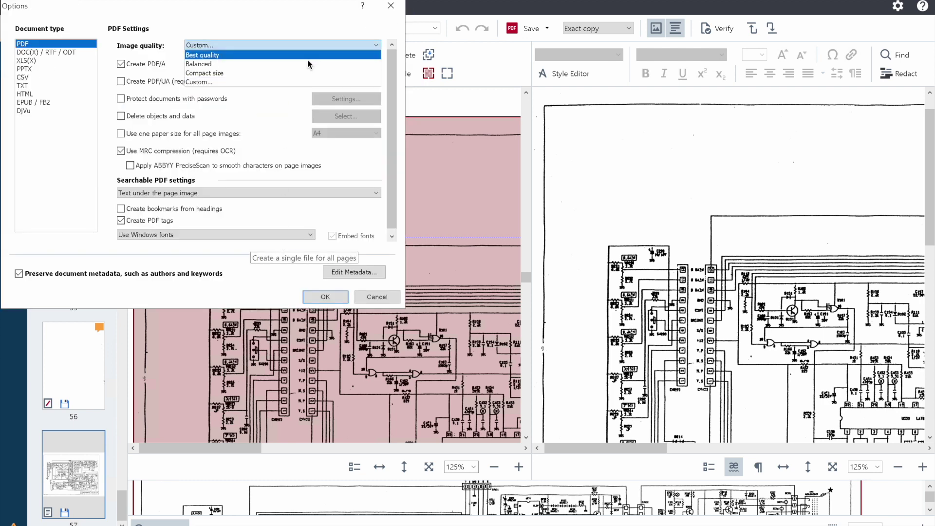
{"action": "left_click", "coordinate": [287, 81]}
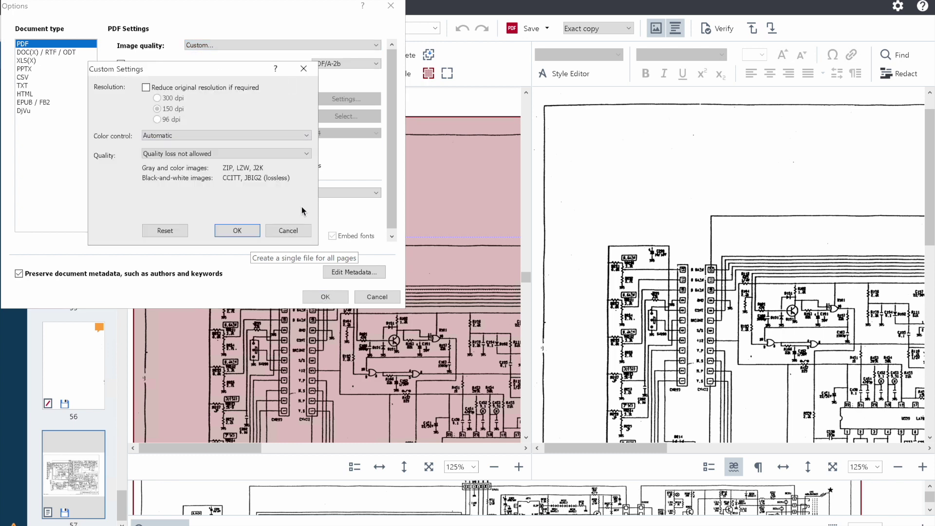
{"action": "left_click", "coordinate": [293, 229]}
{"action": "left_click", "coordinate": [370, 299]}
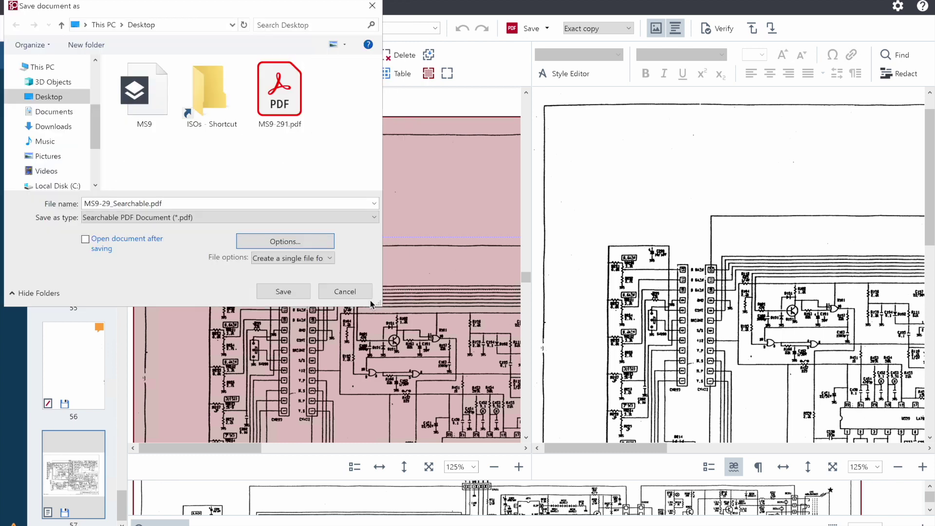
{"action": "left_click", "coordinate": [291, 292]}
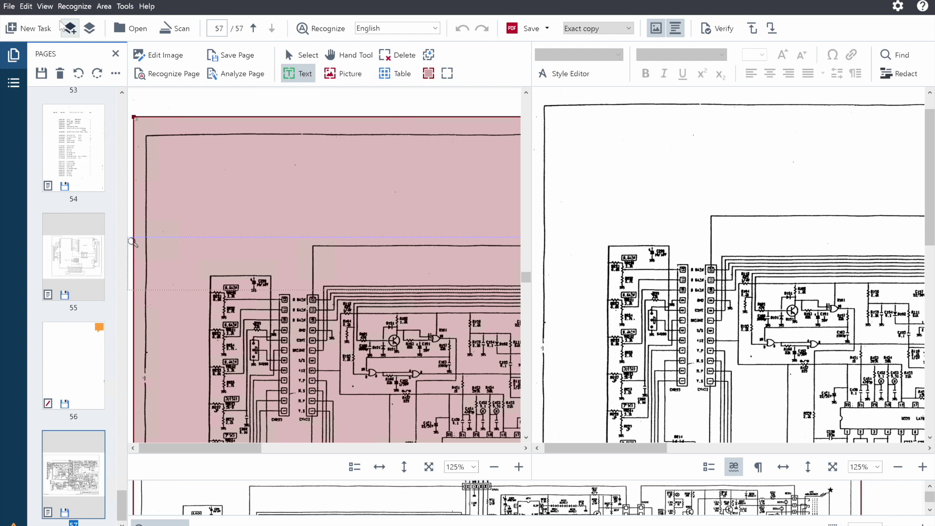
- Save the OCR project over the existing MS9 project on the desktop
{"action": "left_click", "coordinate": [6, 7]}
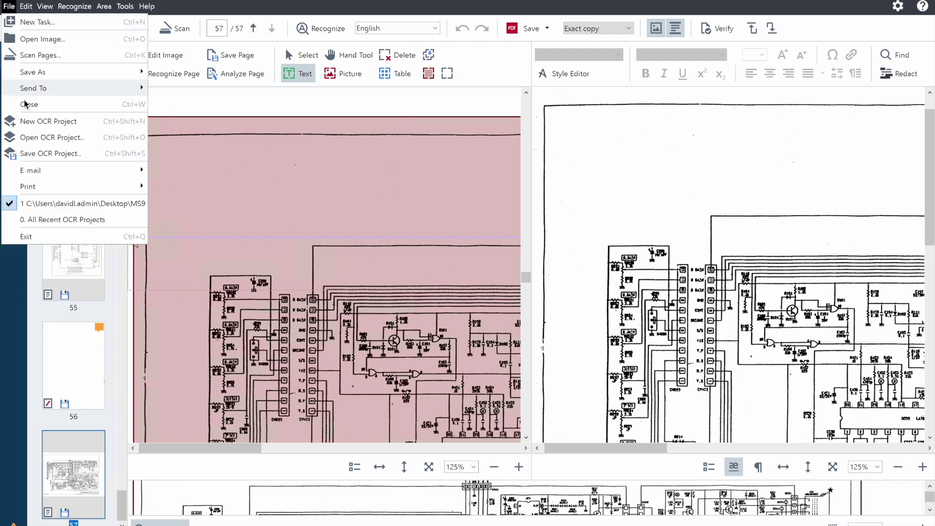
{"action": "left_click", "coordinate": [93, 156]}
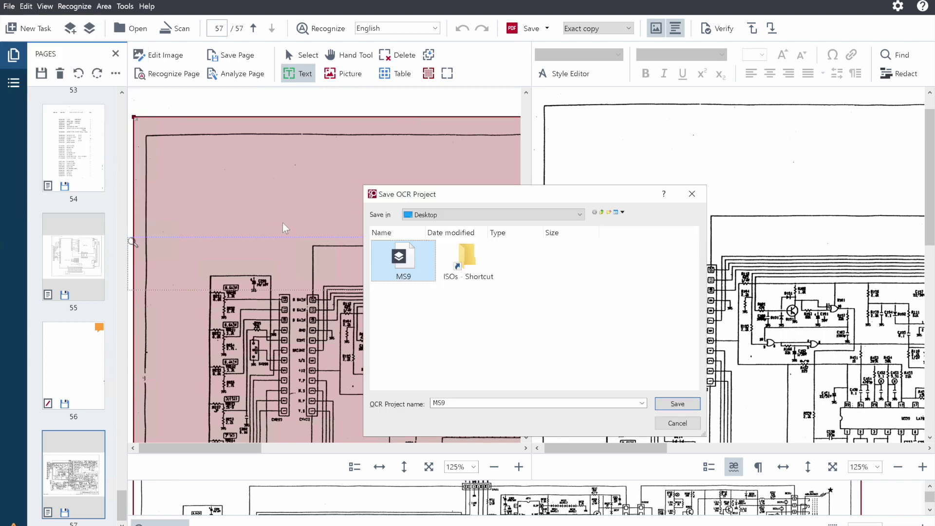
{"action": "double_click", "coordinate": [406, 263]}
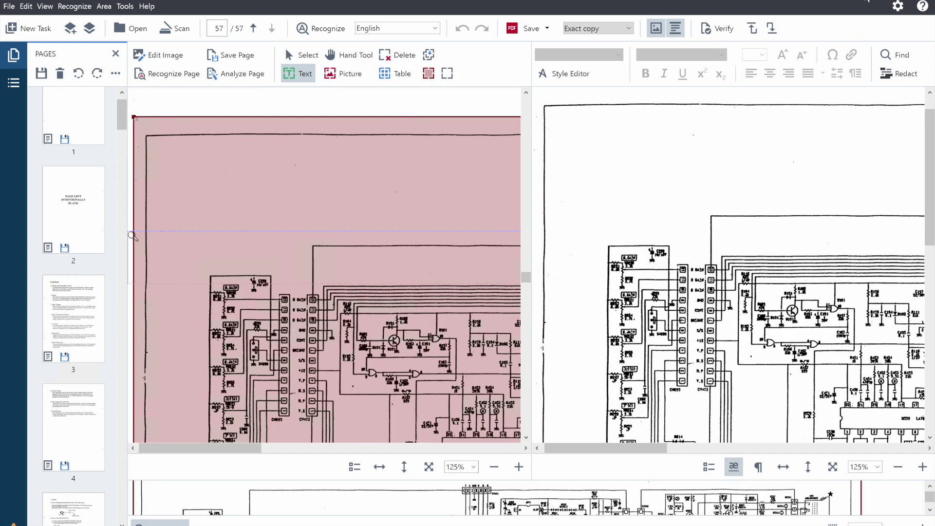
- On the desktop, check the file size of MS9-29_Searchable.pdf in its properties
{"action": "left_click", "coordinate": [866, 1]}
{"action": "right_click", "coordinate": [28, 248]}
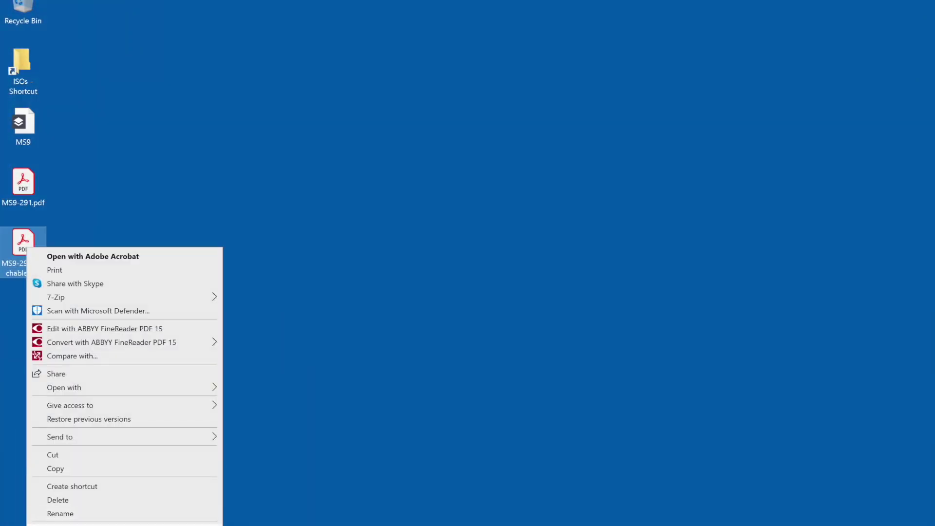
{"action": "left_click", "coordinate": [130, 523]}
{"action": "left_click_drag", "start_coordinate": [129, 248], "coordinate": [204, 195]}
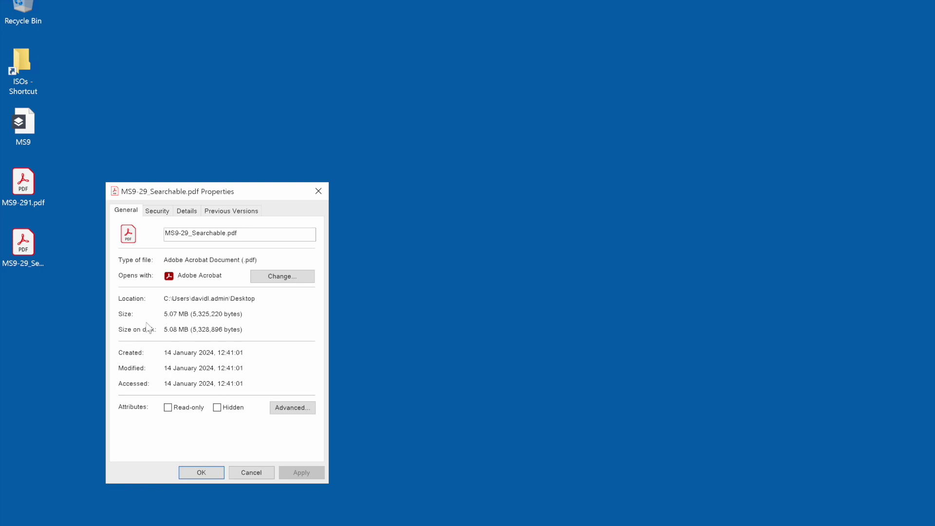
{"action": "left_click_drag", "start_coordinate": [185, 314], "coordinate": [164, 314]}
{"action": "left_click", "coordinate": [201, 472]}
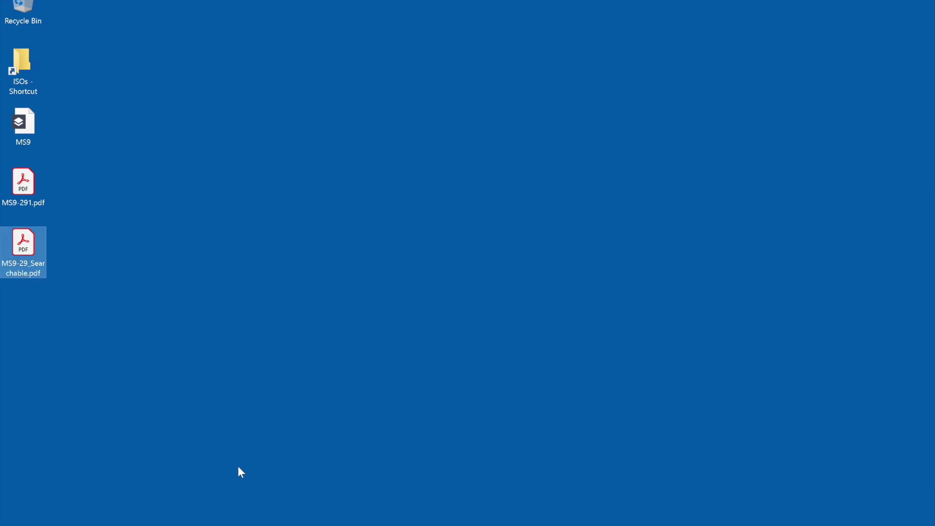
- Open MS9-29_Searchable.pdf in Adobe Acrobat and go to section 3-4 Power Cord and Signal Input Connector on page 12
{"action": "right_click", "coordinate": [37, 251]}
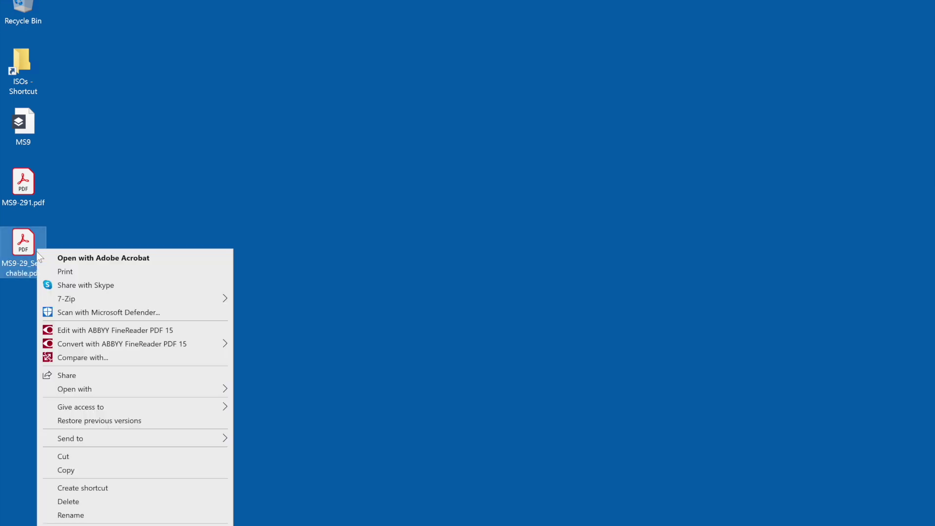
{"action": "mouse_move", "coordinate": [139, 392]}
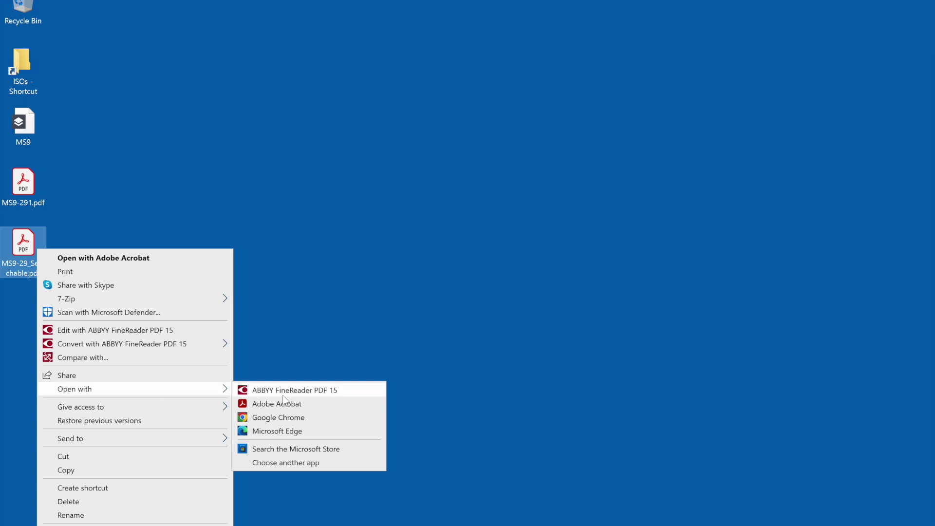
{"action": "left_click", "coordinate": [303, 404]}
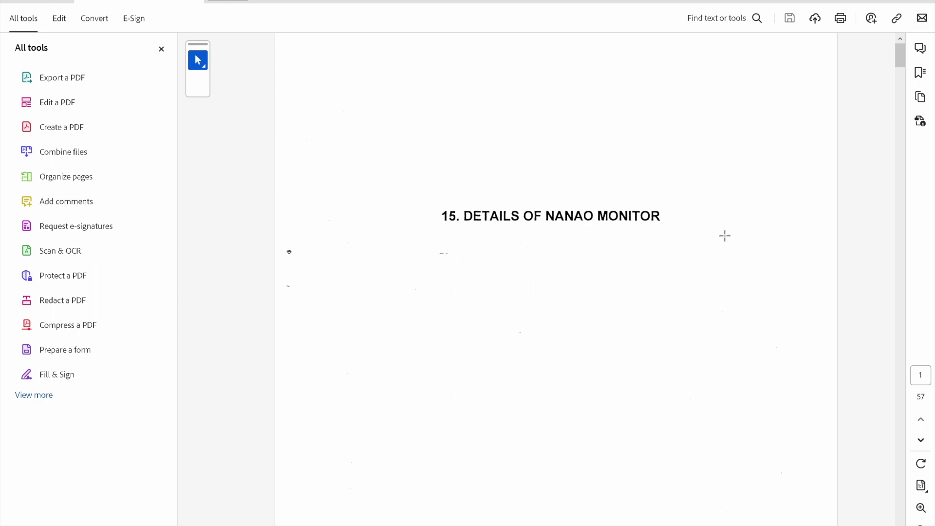
{"action": "scroll", "coordinate": [735, 208], "scroll_direction": "down", "scroll_amount": 3}
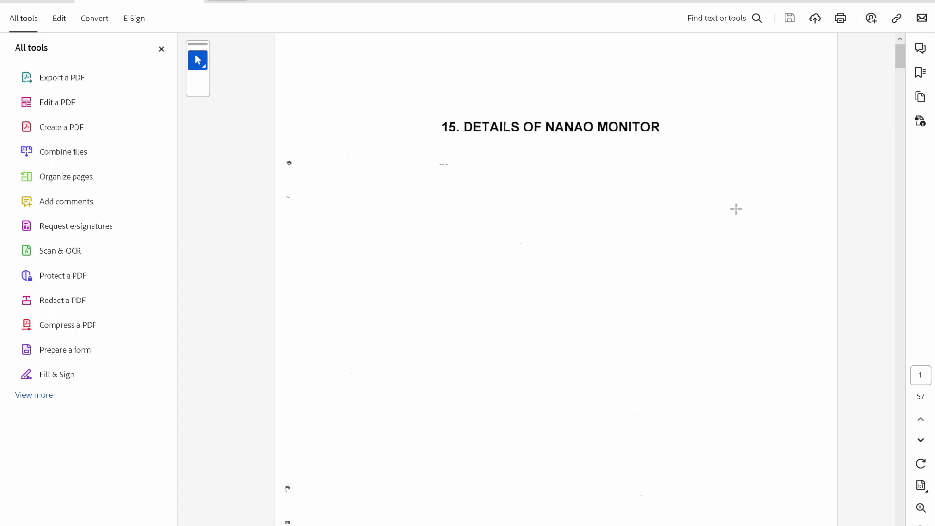
{"action": "scroll", "coordinate": [735, 209], "scroll_direction": "down", "scroll_amount": 10}
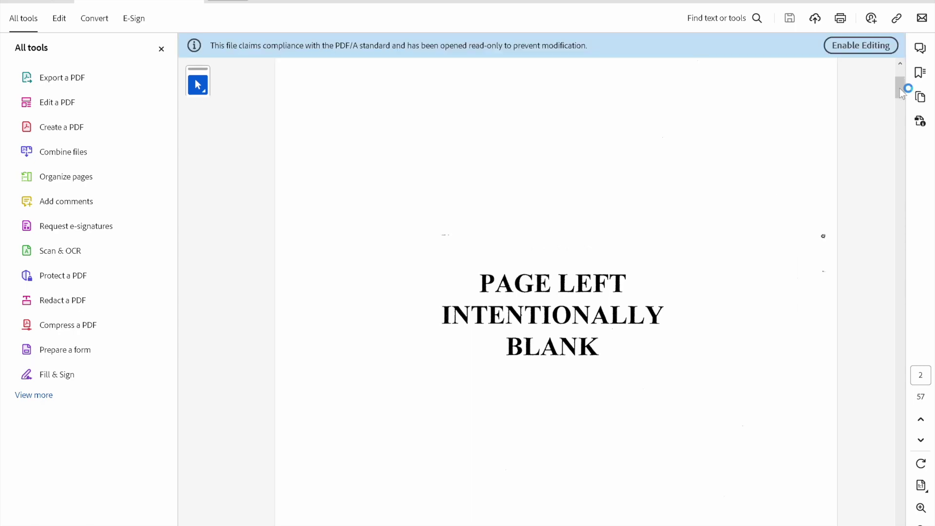
{"action": "left_click_drag", "start_coordinate": [899, 96], "coordinate": [908, 170]}
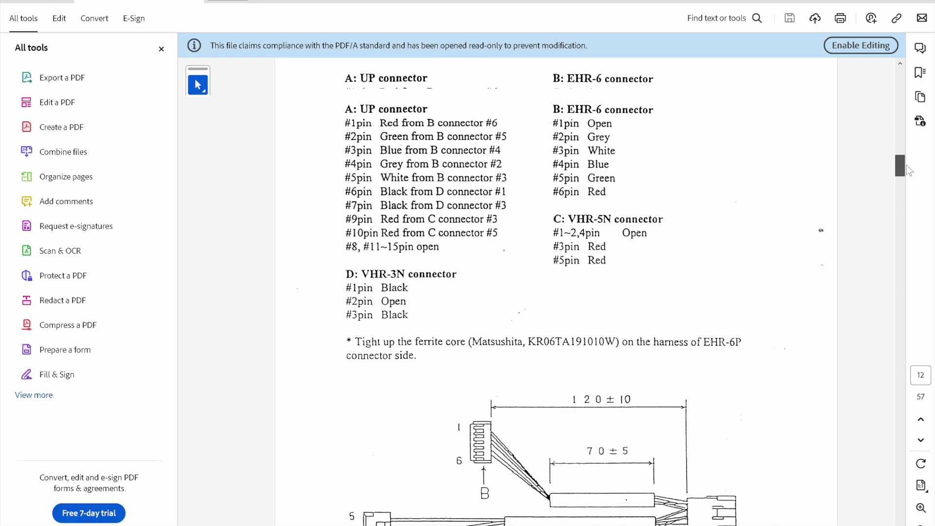
{"action": "scroll", "coordinate": [642, 88], "scroll_direction": "up", "scroll_amount": 3}
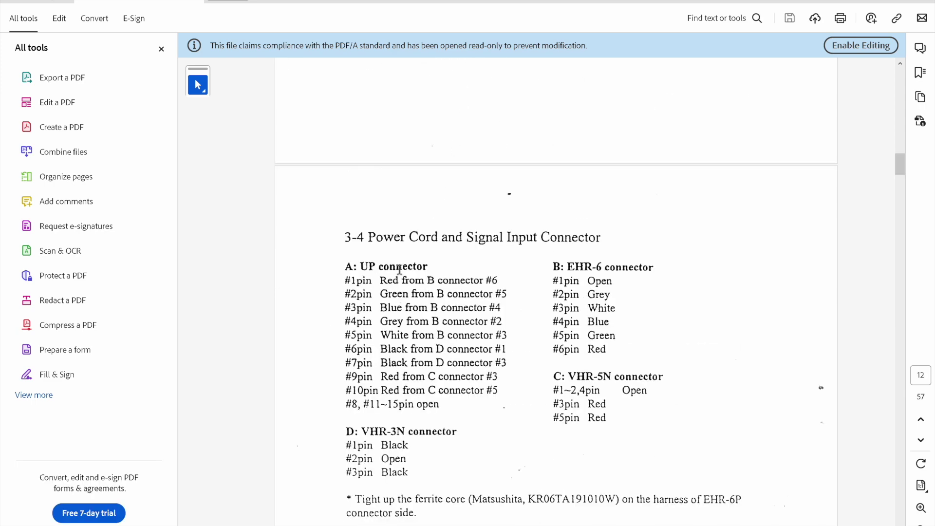
- Copy the section 3-4 heading and connector pin lists on page 12 into a new Notepad document, and return to the PDF
{"action": "left_click_drag", "start_coordinate": [346, 237], "coordinate": [608, 420]}
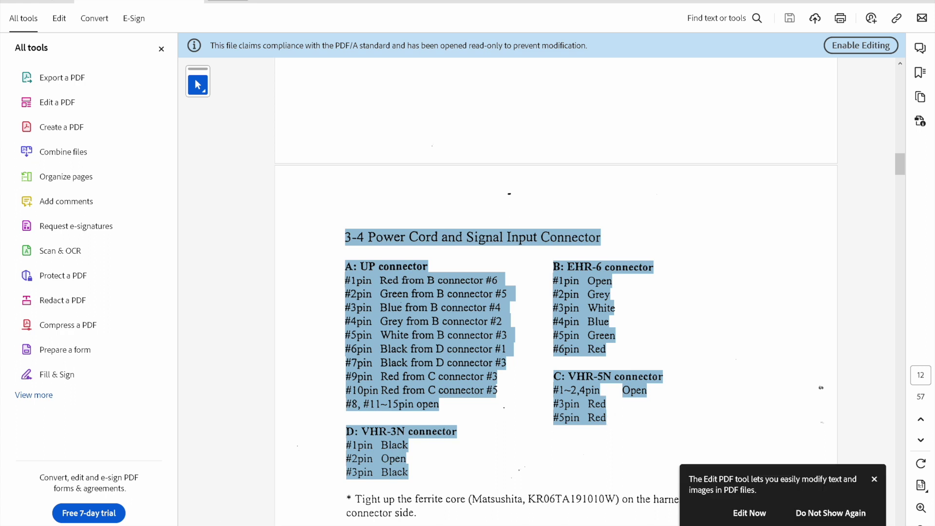
{"action": "key", "text": "super"}
{"action": "left_click", "coordinate": [71, 515]}
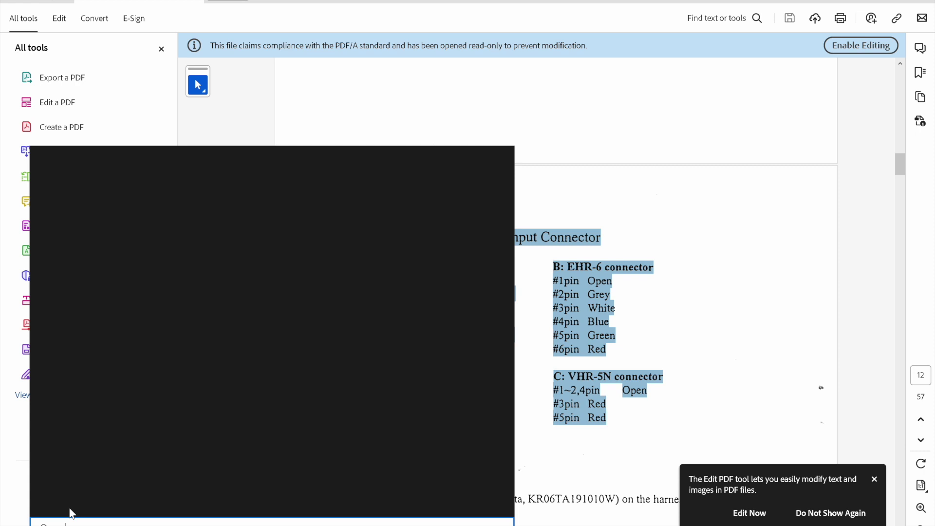
{"action": "type", "text": "note"}
{"action": "key", "text": "Return"}
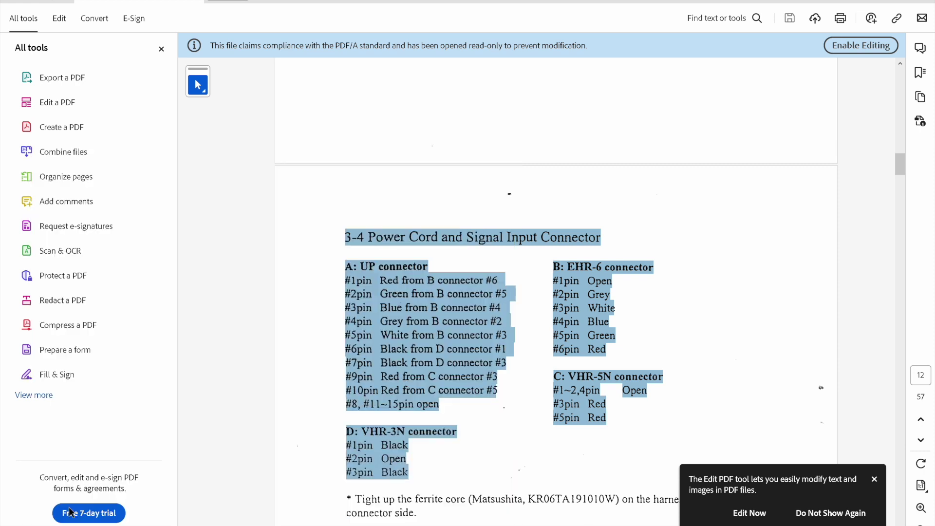
{"action": "key", "text": "ctrl+v"}
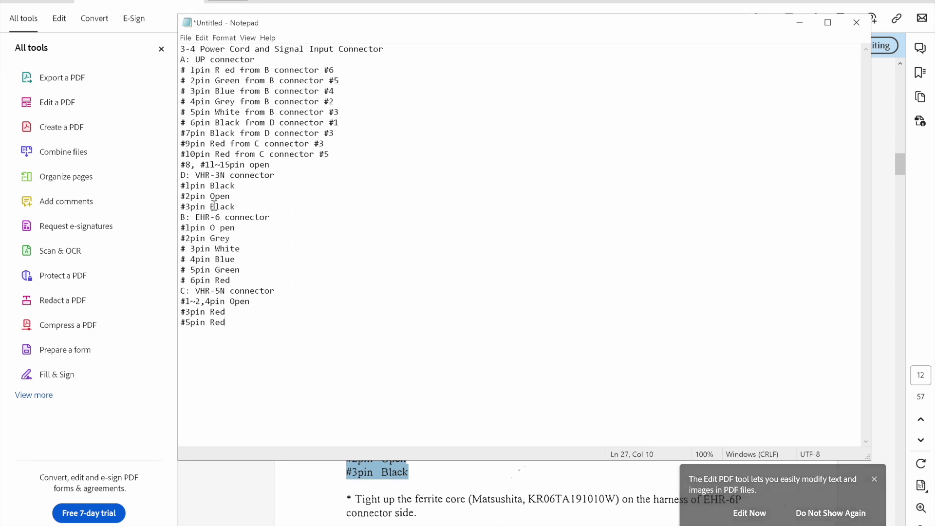
{"action": "left_click", "coordinate": [799, 24]}
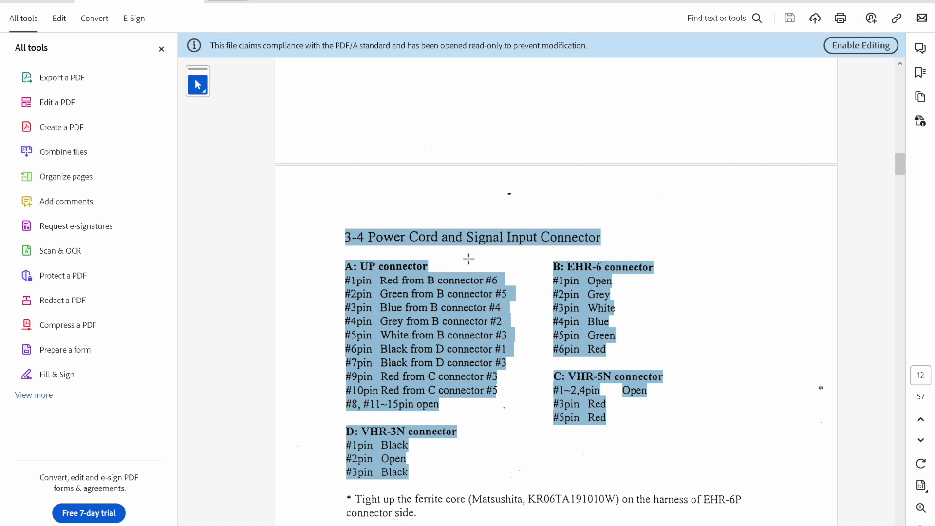
{"action": "left_click", "coordinate": [446, 297]}
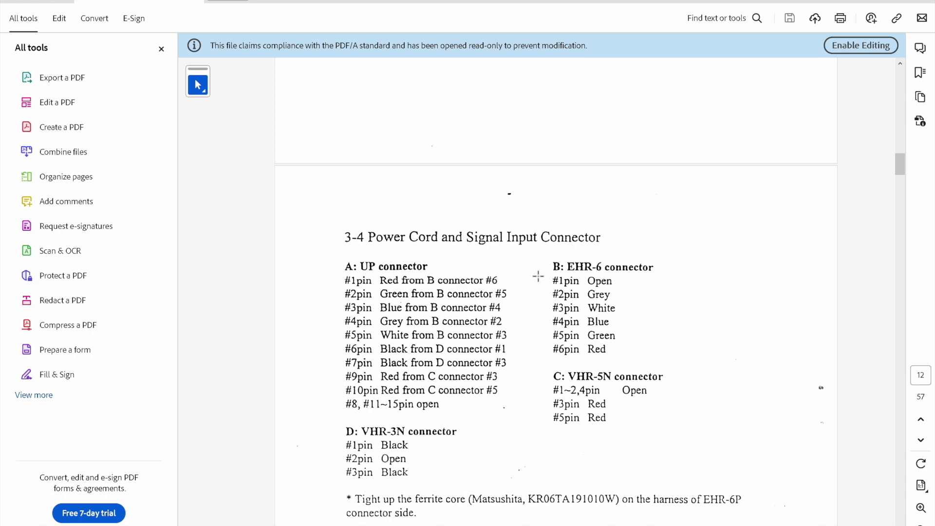
- Search the PDF for "tube" and step through the matches until the search finishes
{"action": "key", "text": "ctrl+f"}
{"action": "type", "text": "tube"}
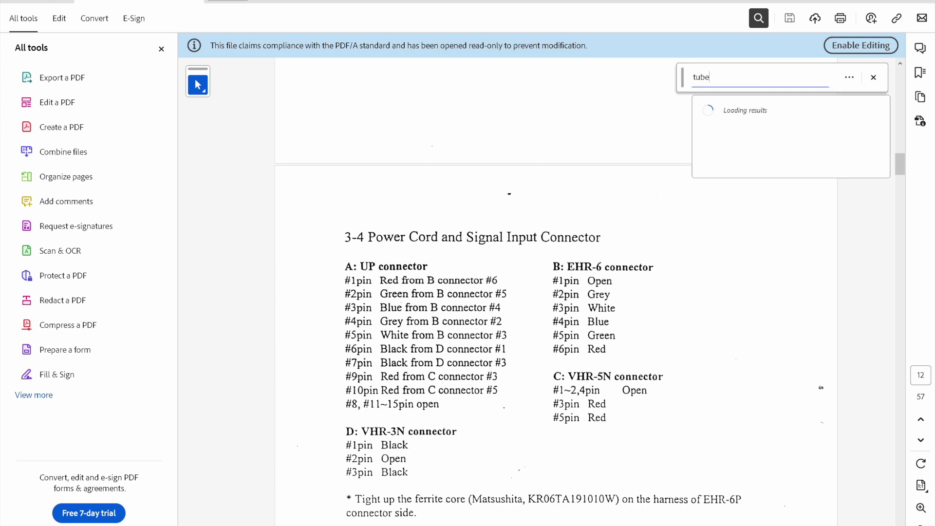
{"action": "key", "text": "Return"}
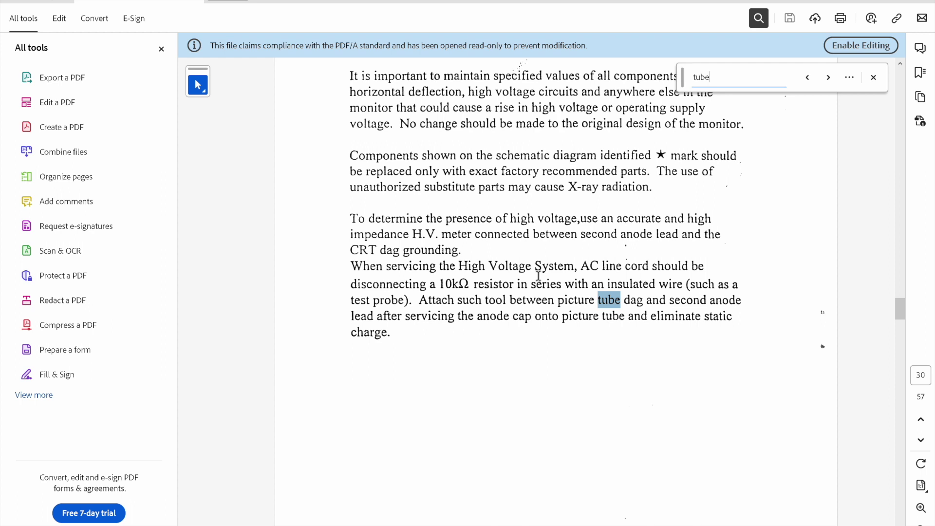
{"action": "key", "text": "Return"}
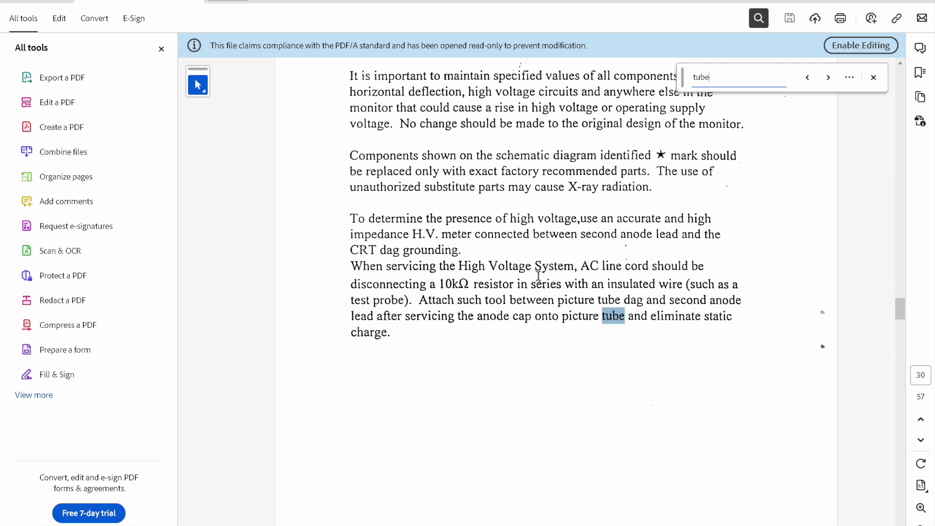
{"action": "left_click", "coordinate": [827, 76]}
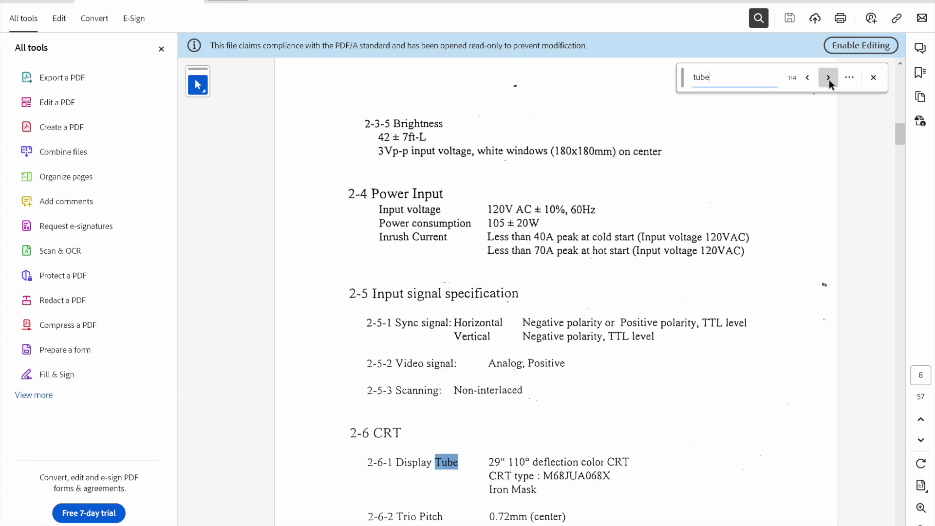
{"action": "left_click", "coordinate": [828, 77]}
{"action": "left_click", "coordinate": [829, 80]}
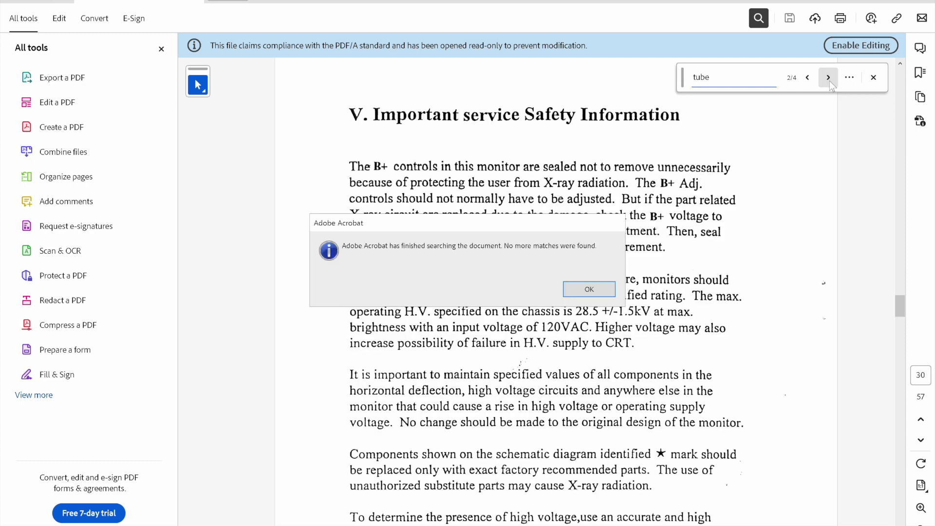
{"action": "left_click", "coordinate": [590, 290]}
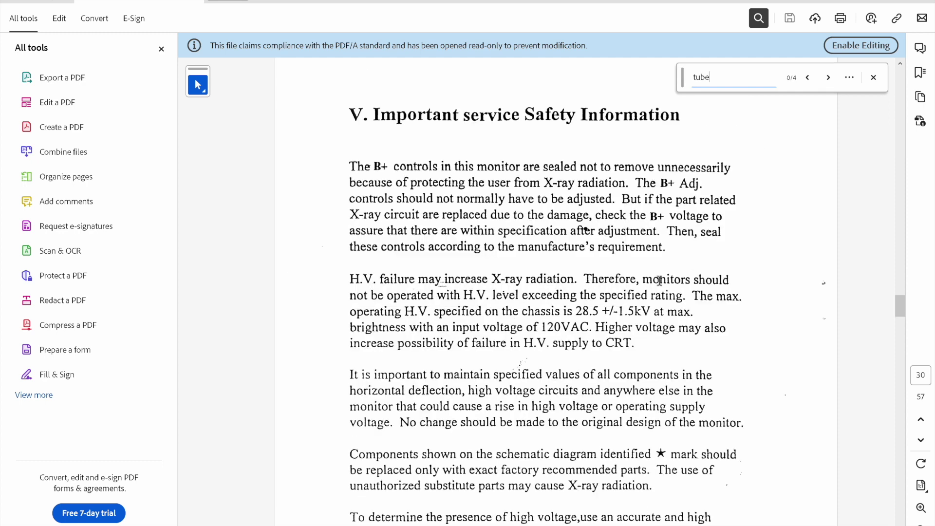